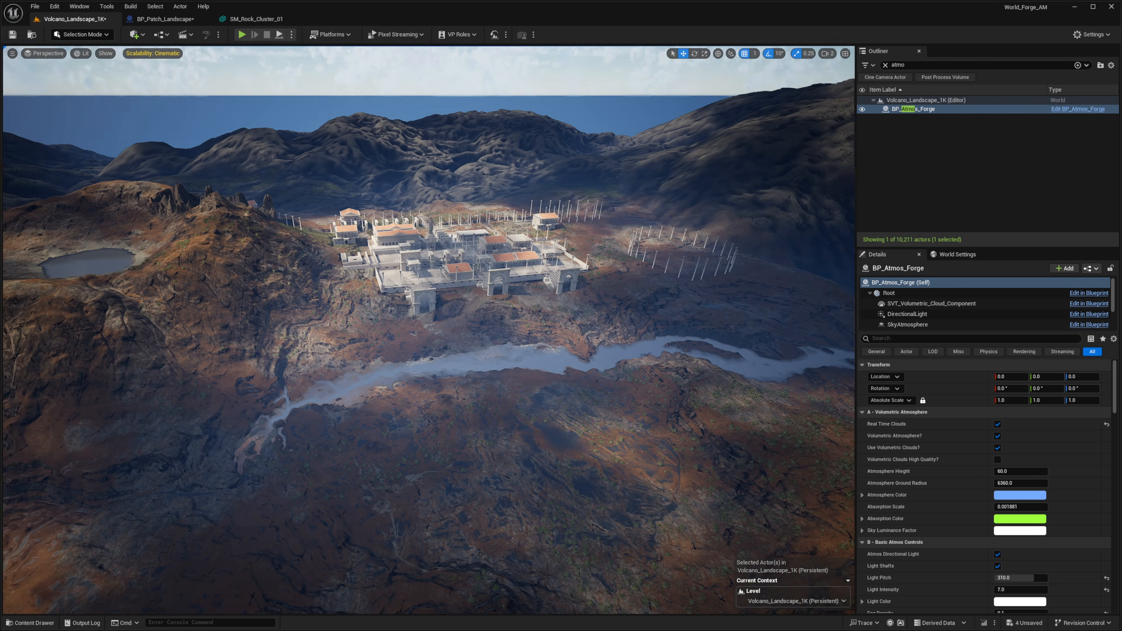
# Enable the Landmass plugin from the project's plugins list
pyautogui.moveTo(429, 329); pyautogui.dragTo(462, 341, button='right')
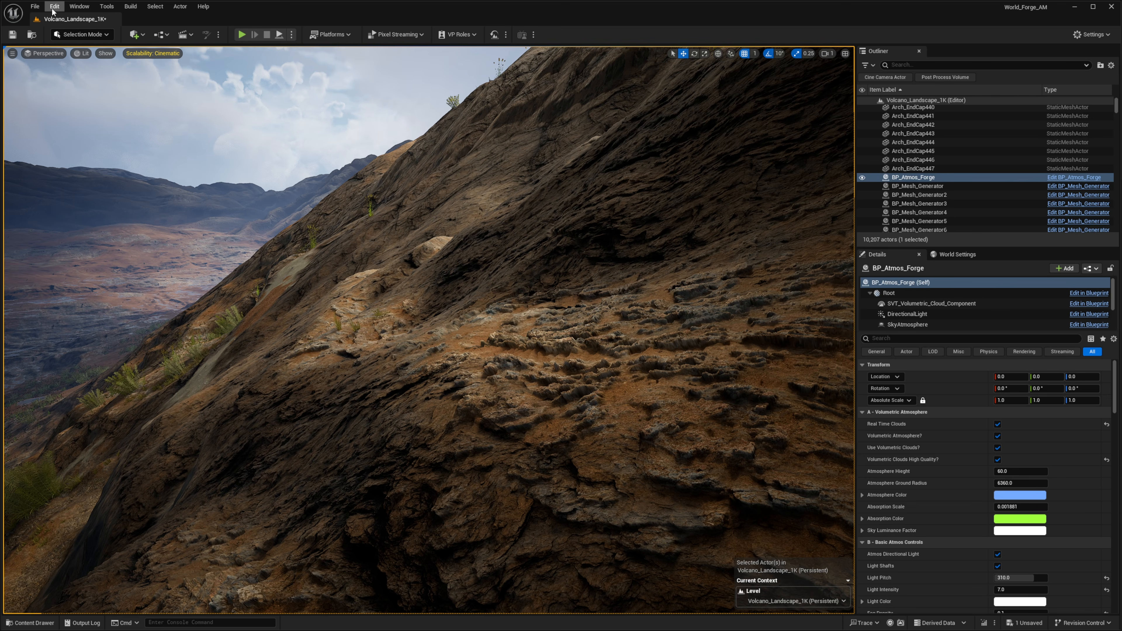
pyautogui.click(54, 7)
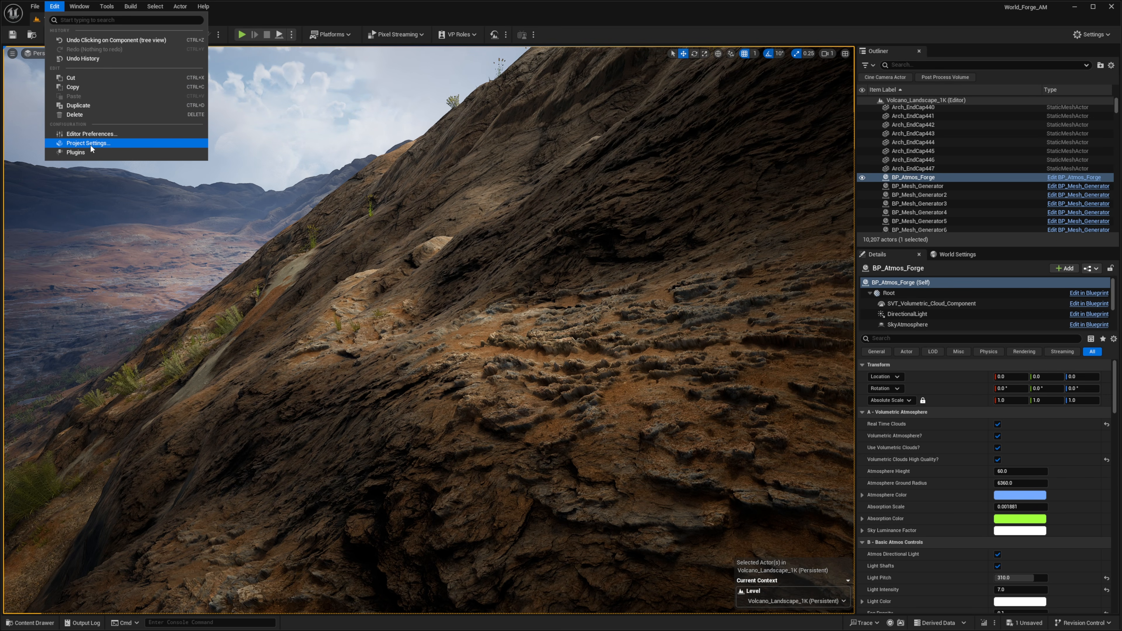
pyautogui.click(88, 152)
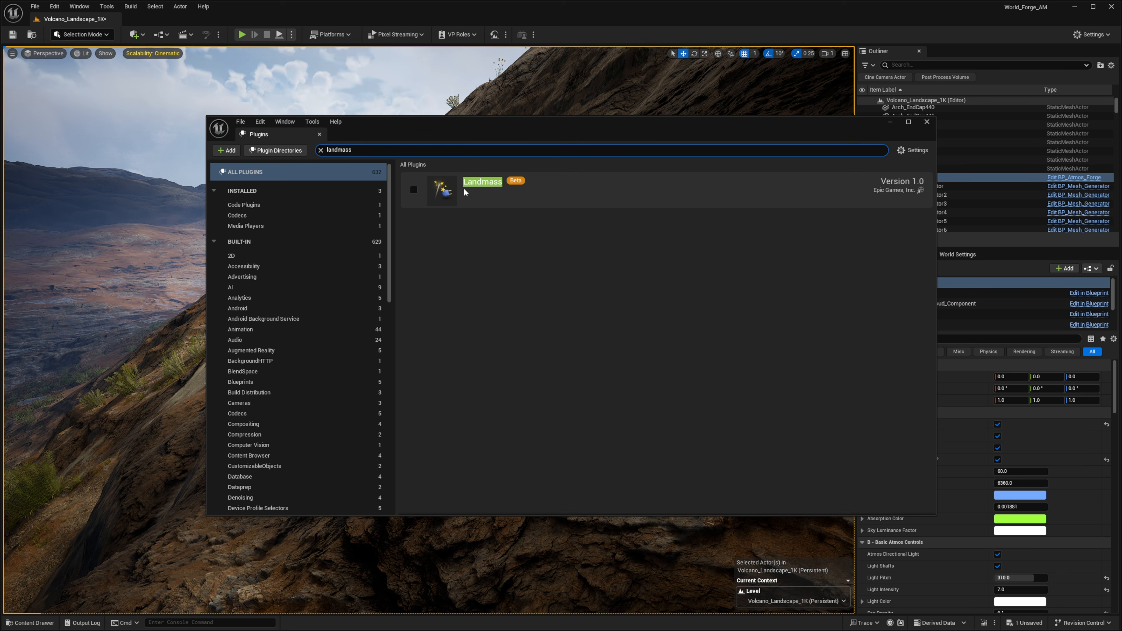
pyautogui.click(414, 189)
pyautogui.click(767, 328)
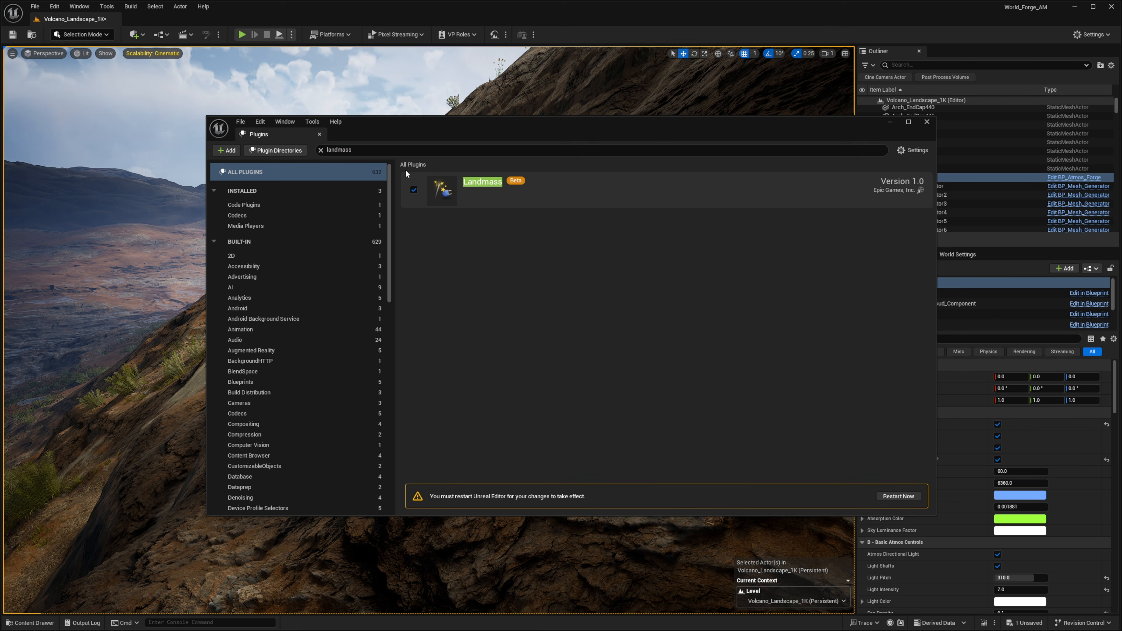
# Search the plugins for landscape and check the Landscape Patch plugin
pyautogui.click(379, 151)
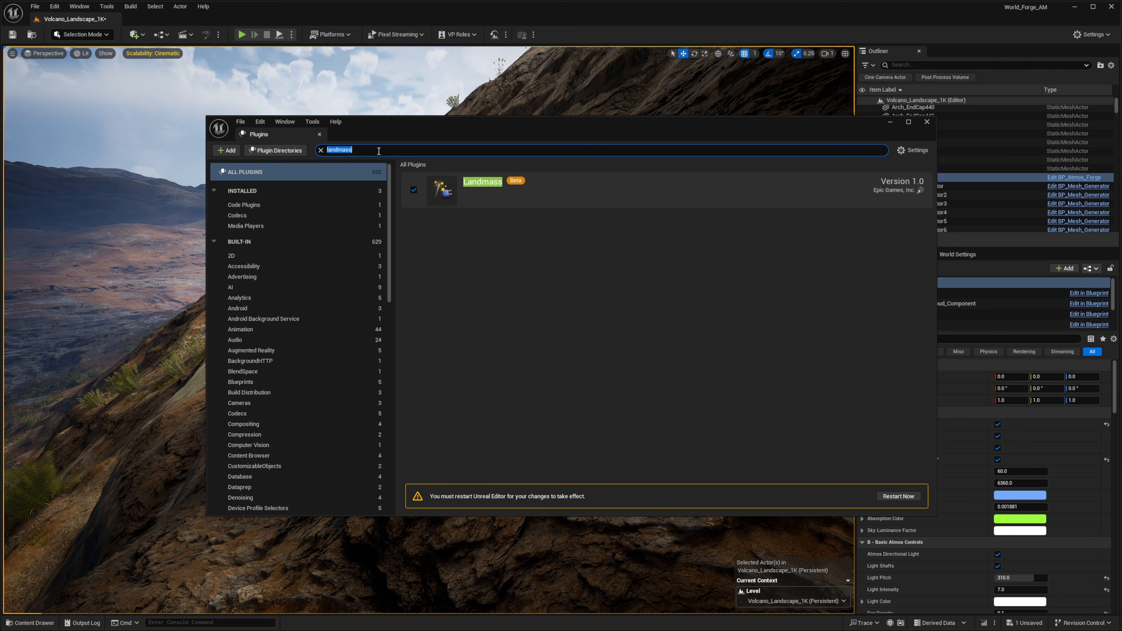
pyautogui.write('landscape')
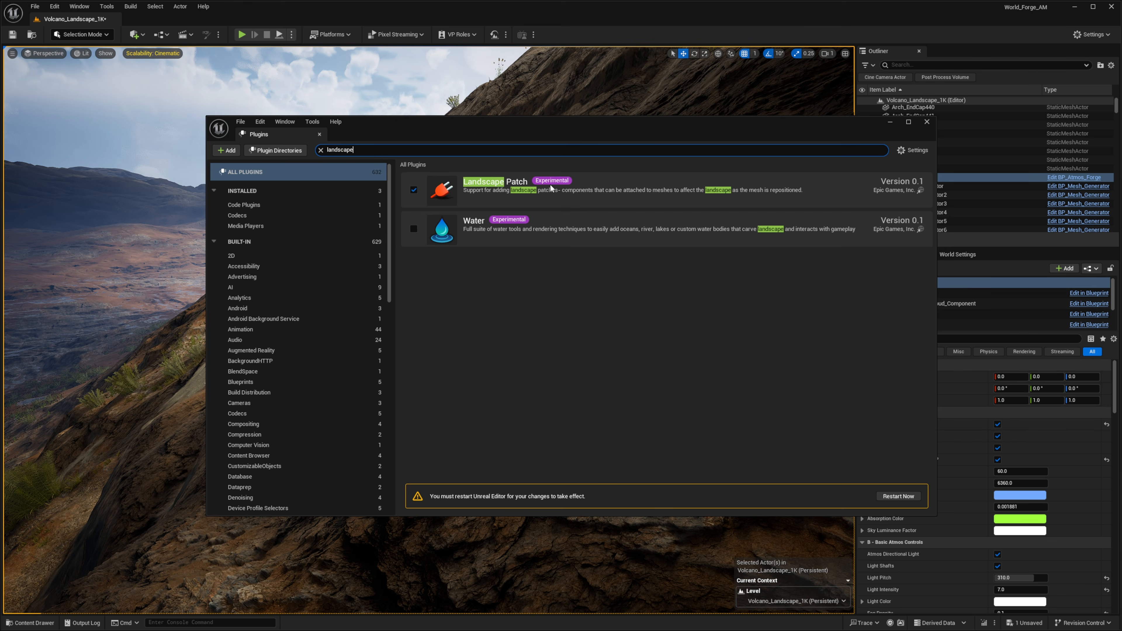
pyautogui.click(495, 197)
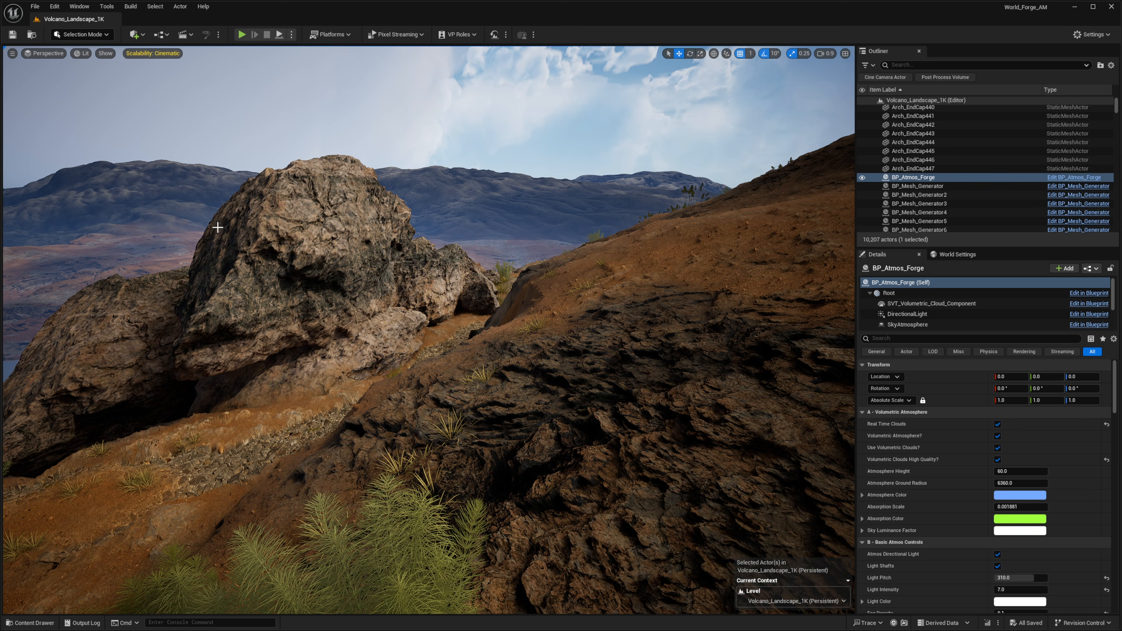
# Create a new folder named Tutorial_Patches in the Content folder
pyautogui.moveTo(218, 226); pyautogui.dragTo(253, 234, button='right')
pyautogui.hotkey('ctrl', 'space')
pyautogui.click(570, 503)
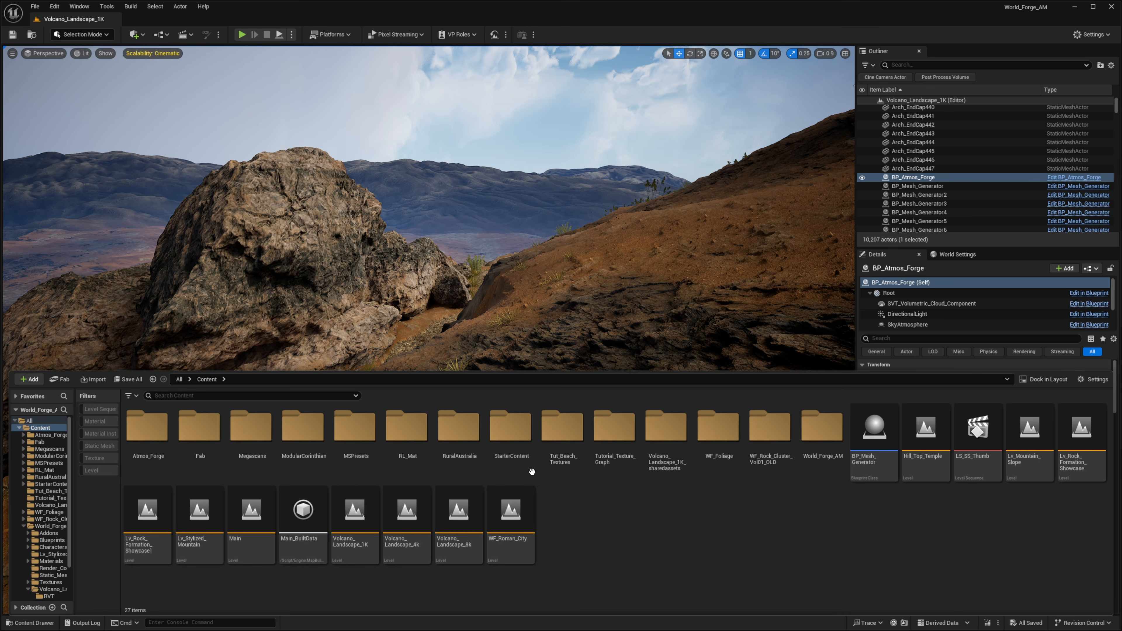
pyautogui.rightClick(588, 508)
pyautogui.click(618, 137)
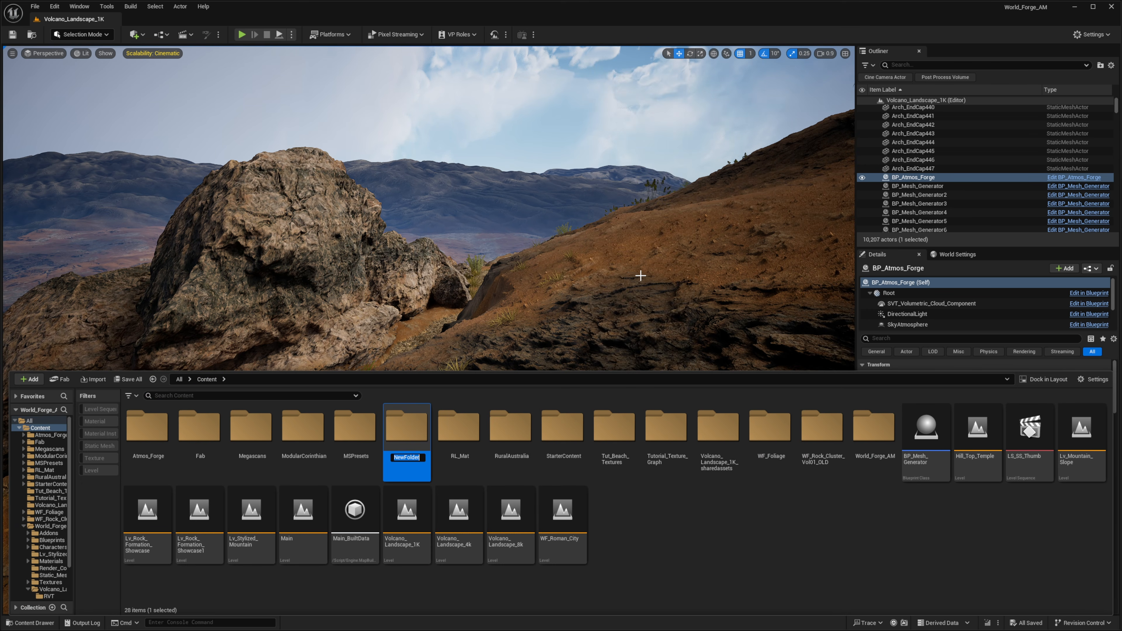
pyautogui.write('Tutorial_Patches')
pyautogui.press('Return')
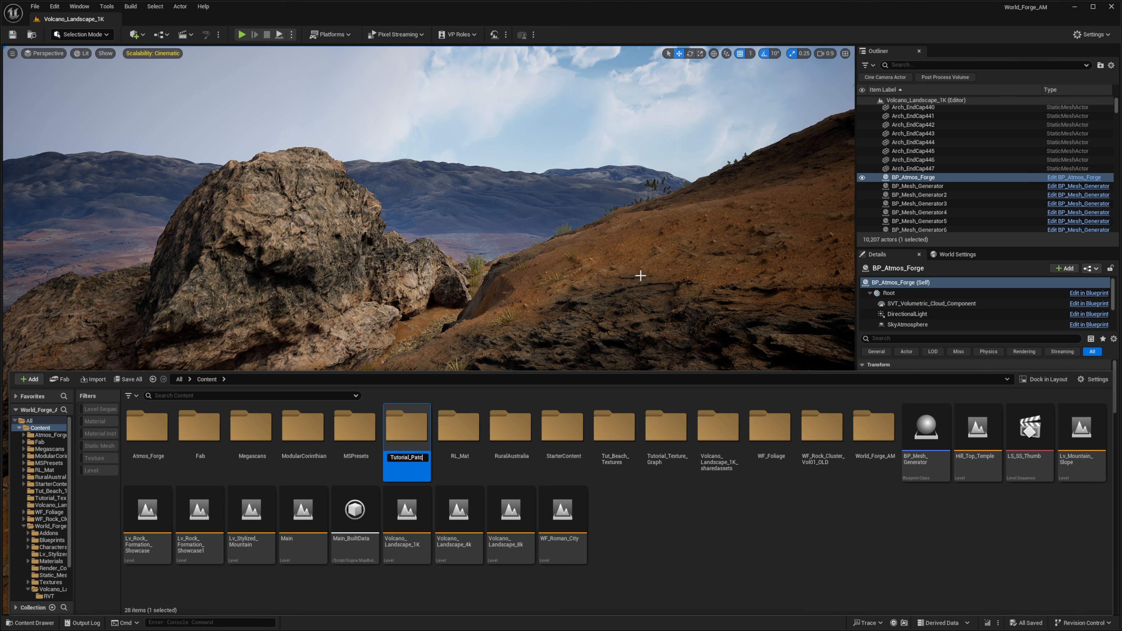
pyautogui.press('Return')
# Create an Actor Blueprint class named BP_Patch_Landscape inside the Tutorial_Patches folder
pyautogui.rightClick(178, 486)
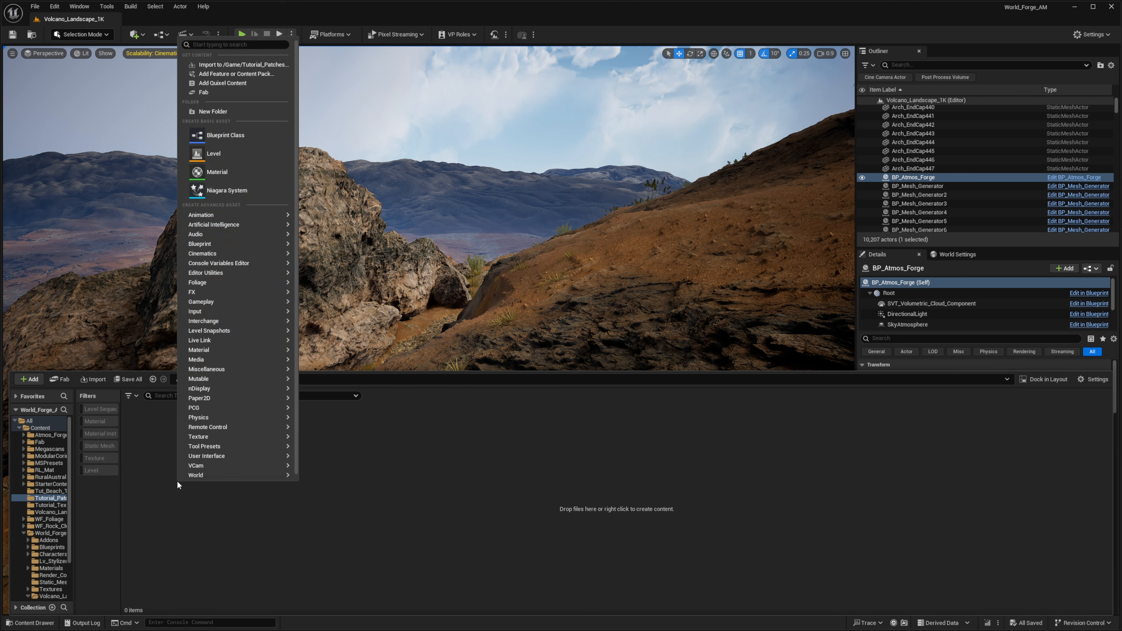
pyautogui.click(220, 144)
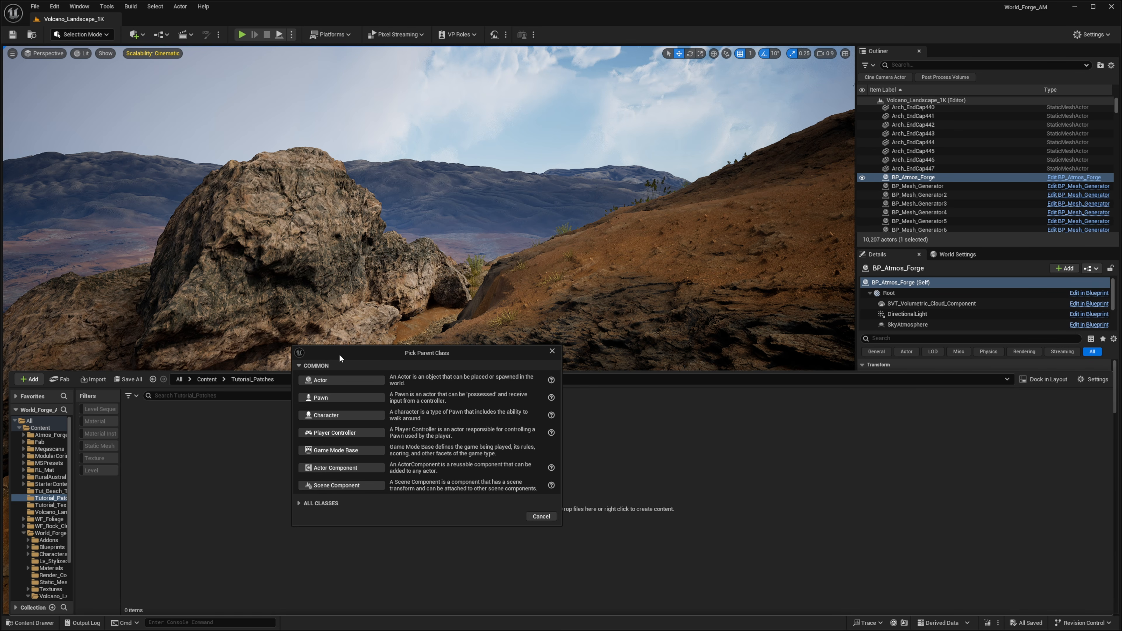
pyautogui.click(329, 382)
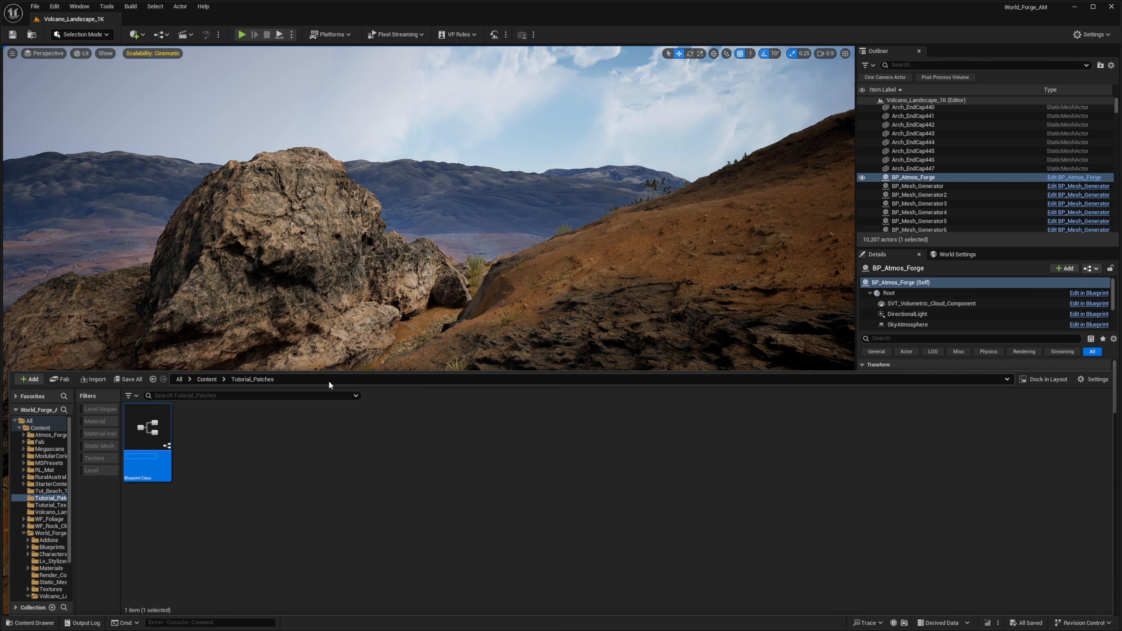
pyautogui.write('BP_')
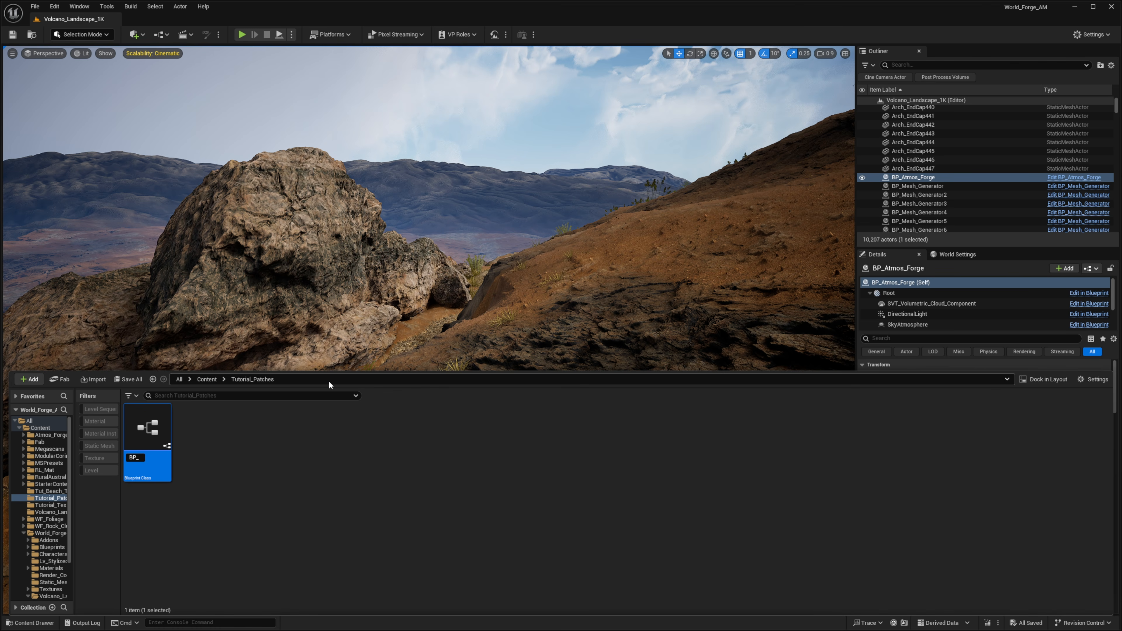
pyautogui.write('Patch_Landscape')
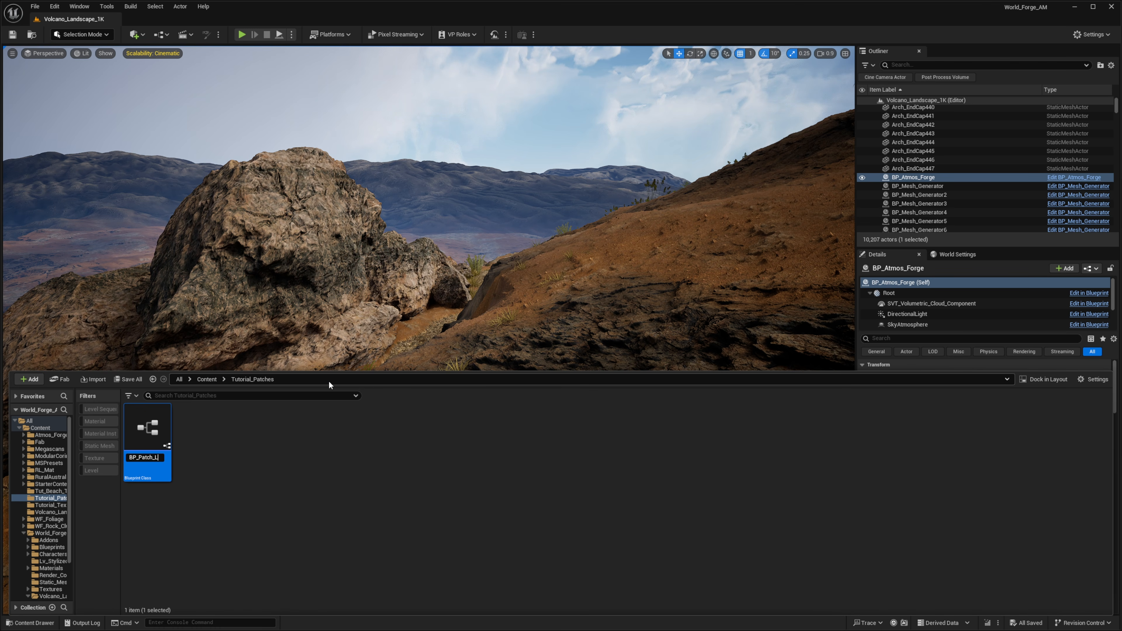
pyautogui.press('Return')
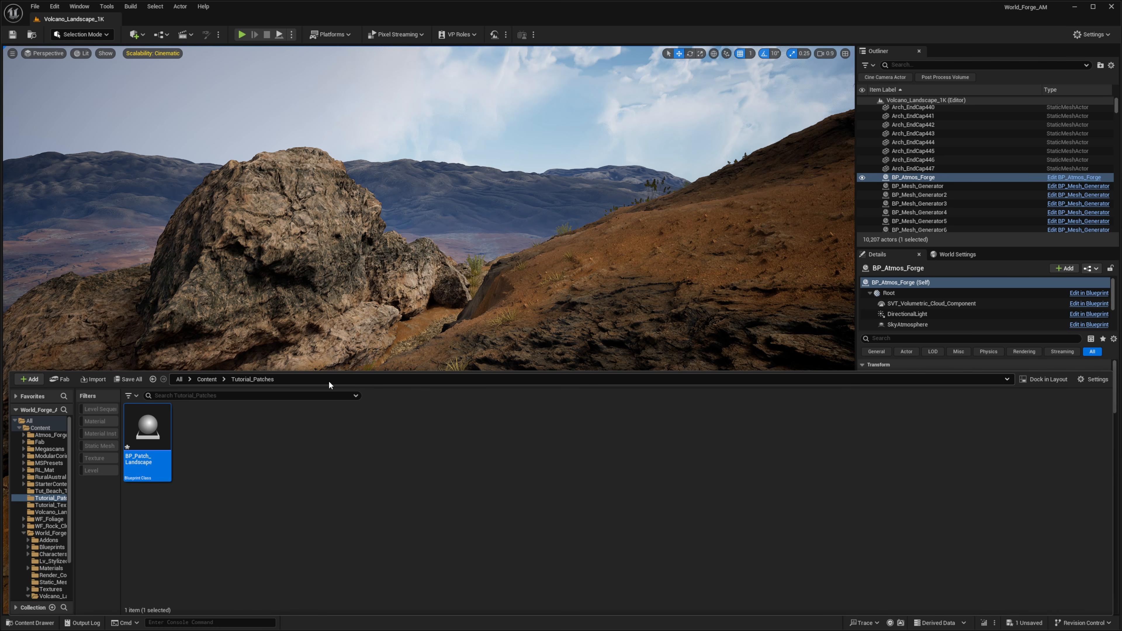
# Open BP_Patch_Landscape and add a Scene component as the new root, replacing DefaultSceneRoot
pyautogui.doubleClick(154, 425)
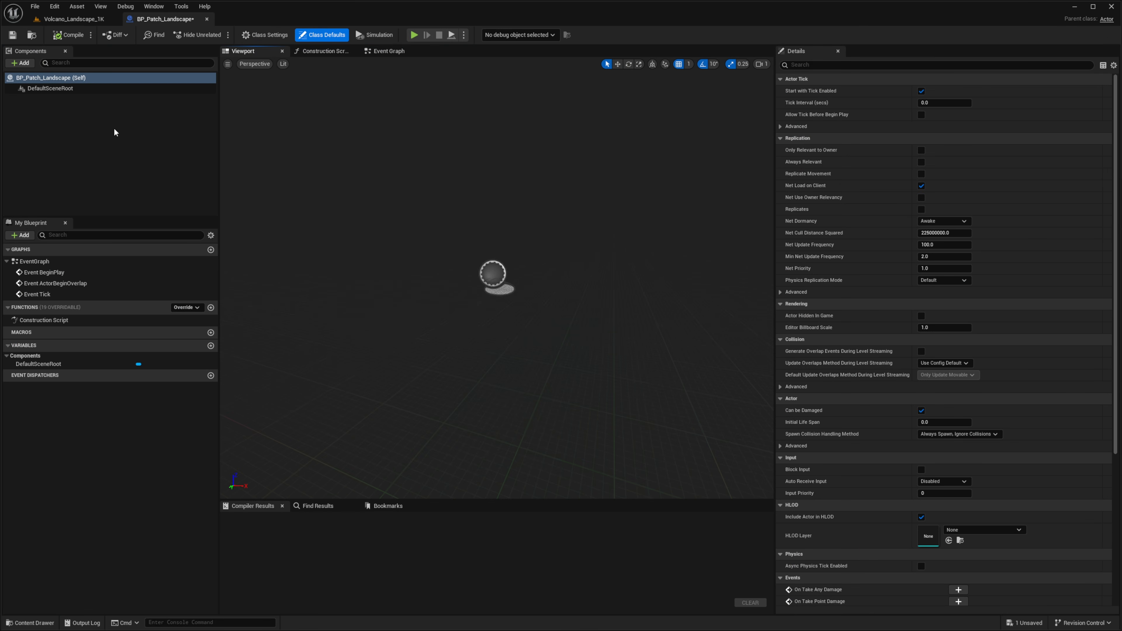
pyautogui.click(50, 96)
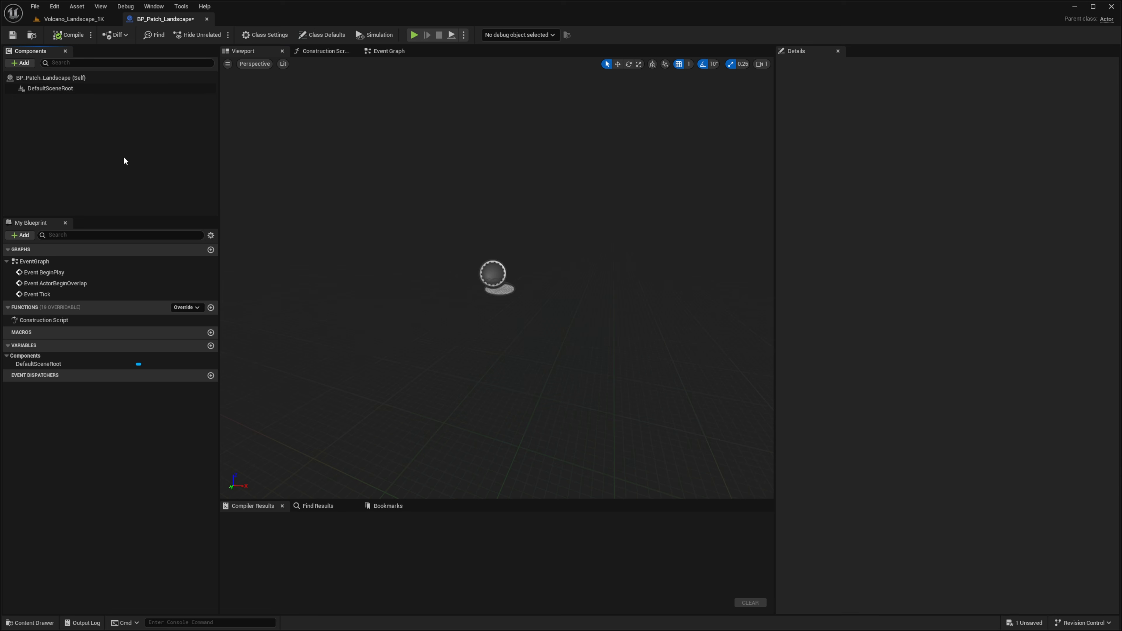
pyautogui.click(46, 89)
pyautogui.rightClick(50, 90)
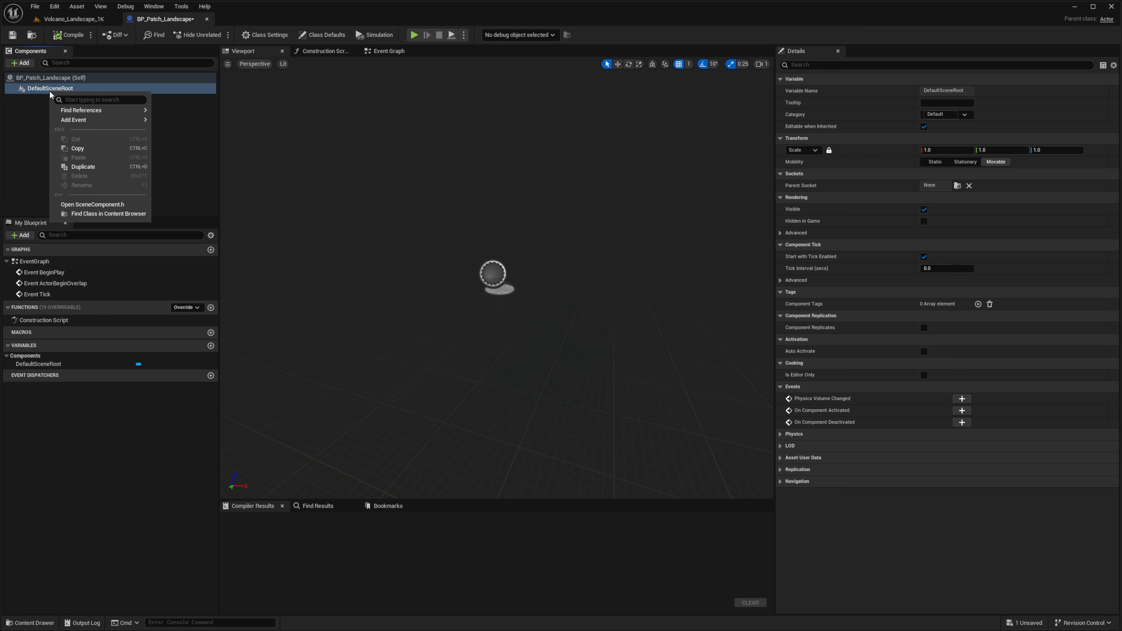
pyautogui.click(31, 63)
pyautogui.write('sce')
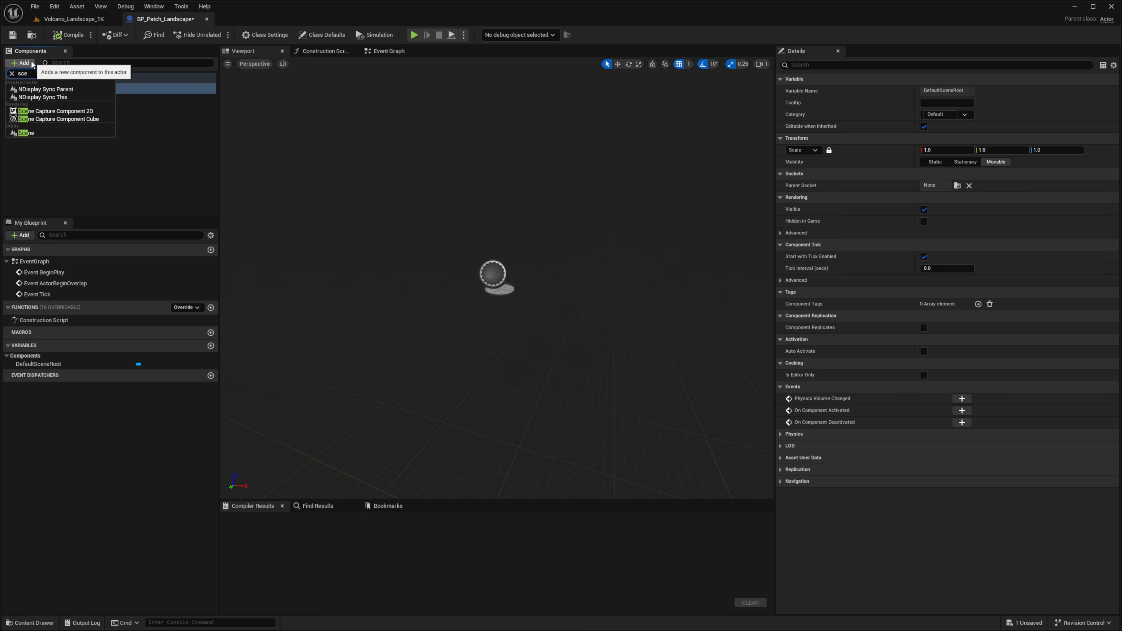
pyautogui.click(45, 132)
pyautogui.moveTo(40, 98)
pyautogui.mouseDown()
pyautogui.moveTo(50, 115)
pyautogui.moveTo(40, 89)
pyautogui.mouseUp()
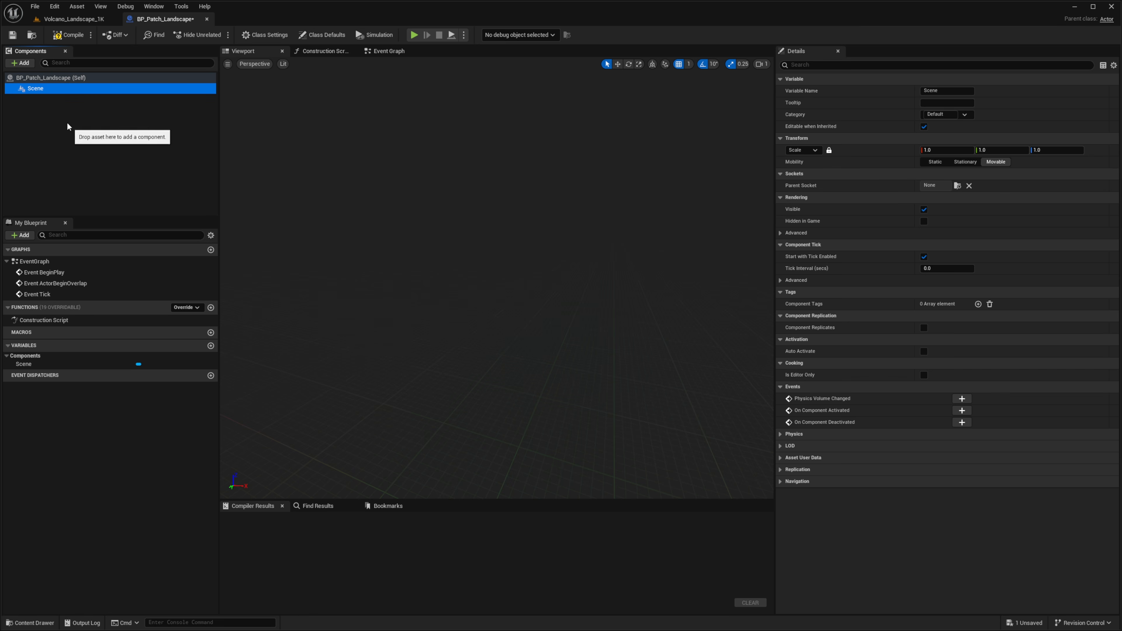
# Add a Landscape Texture Patch component under the Scene root and compile the blueprint
pyautogui.click(27, 63)
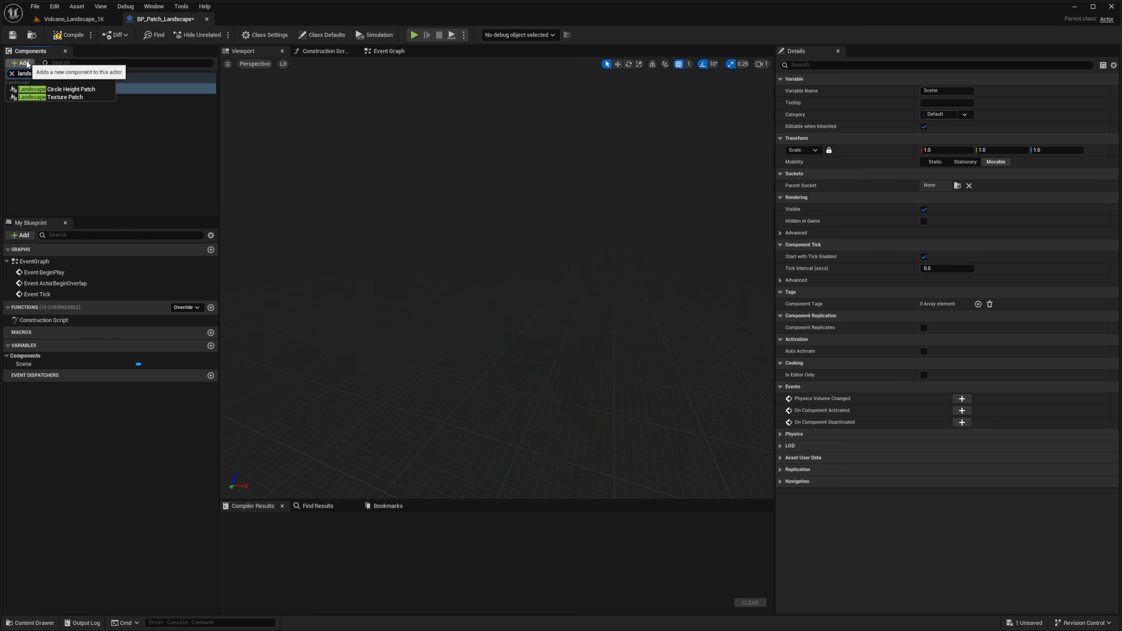
pyautogui.click(61, 101)
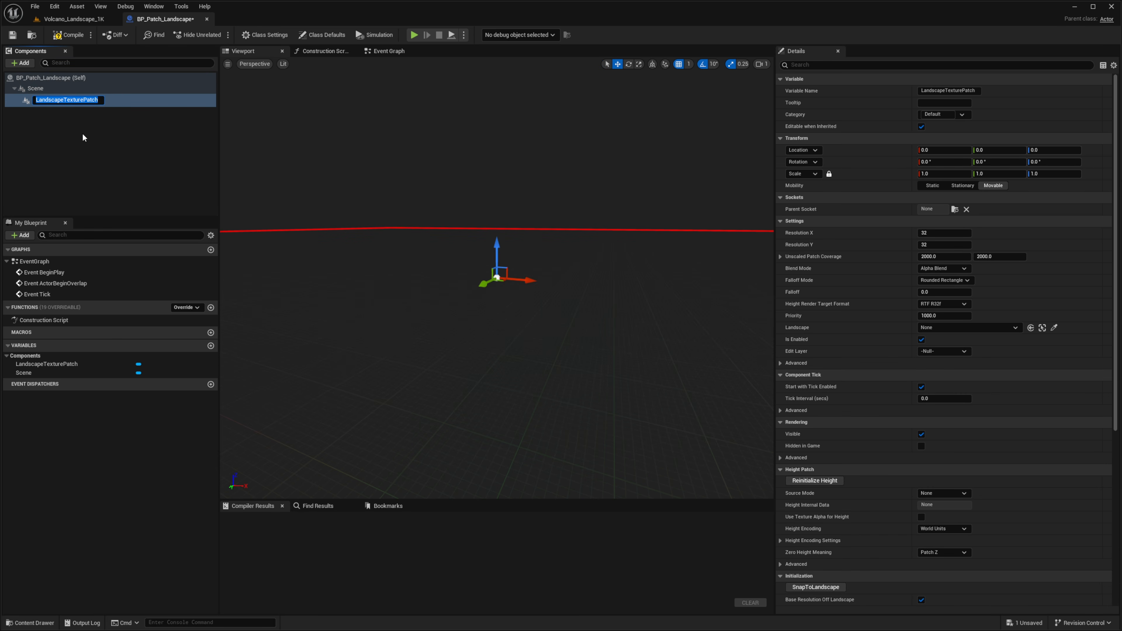
pyautogui.click(83, 133)
pyautogui.click(66, 99)
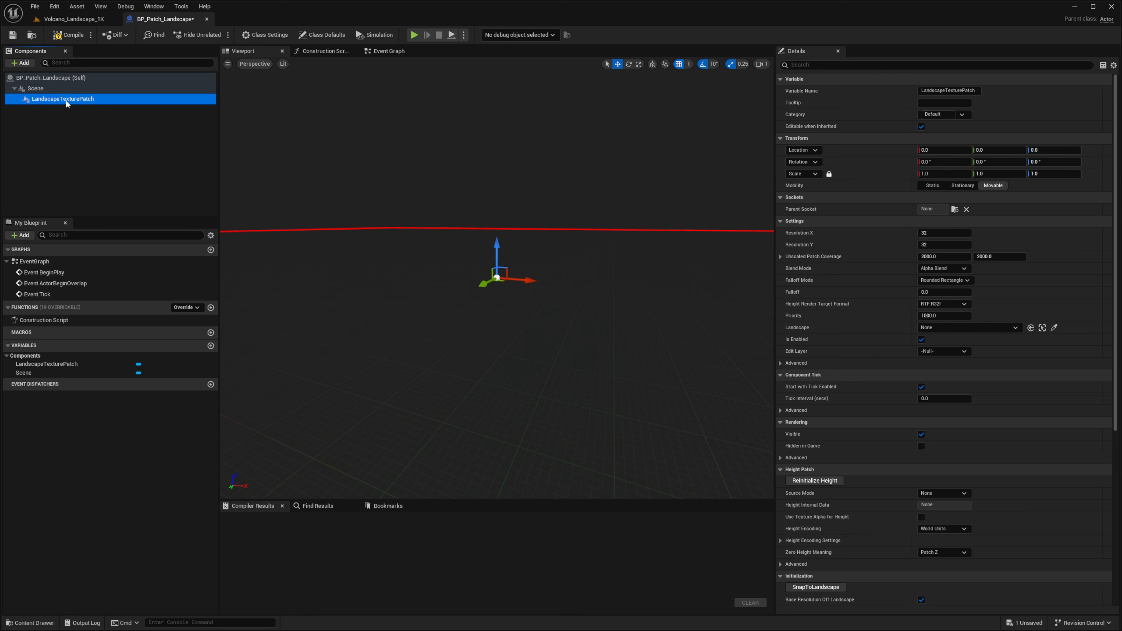
pyautogui.click(70, 40)
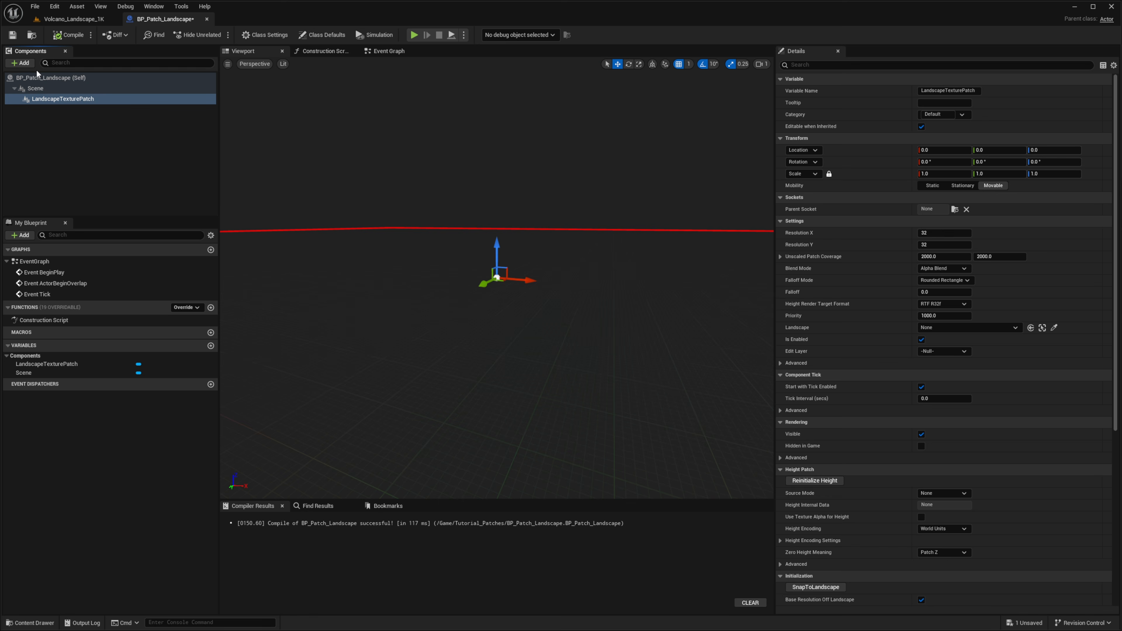
# Back in the level, place BP_Patch_Landscape on the hilltop terrain
pyautogui.click(74, 19)
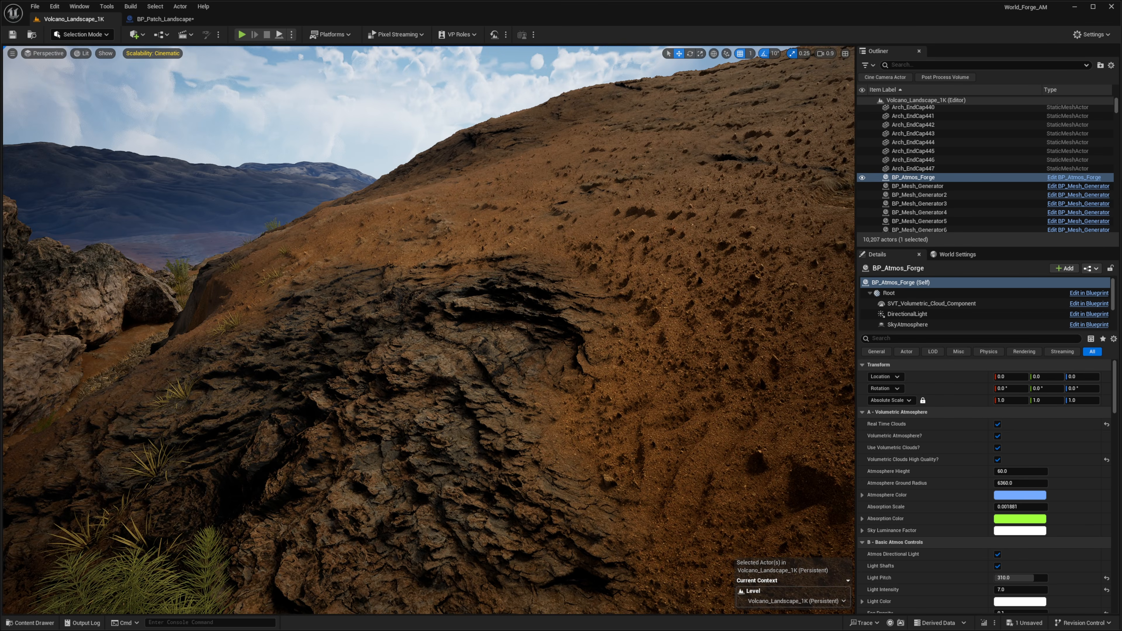
pyautogui.press('e')
pyautogui.moveTo(358, 248); pyautogui.dragTo(455, 340, button='right')
pyautogui.hotkey('ctrl', 'space')
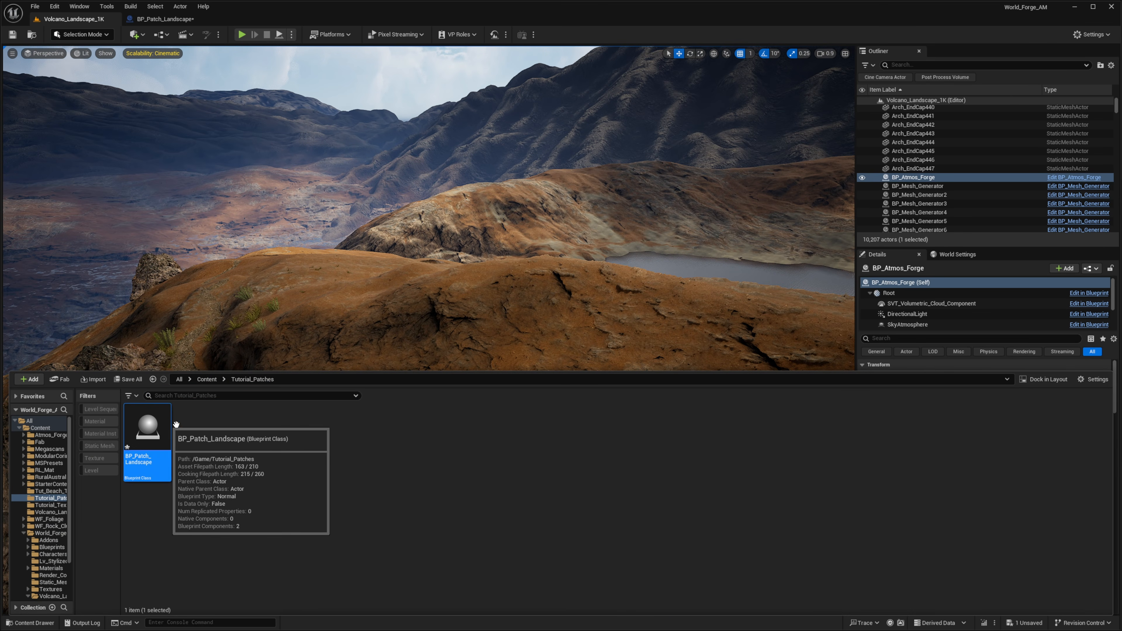
pyautogui.moveTo(150, 431); pyautogui.dragTo(421, 388)
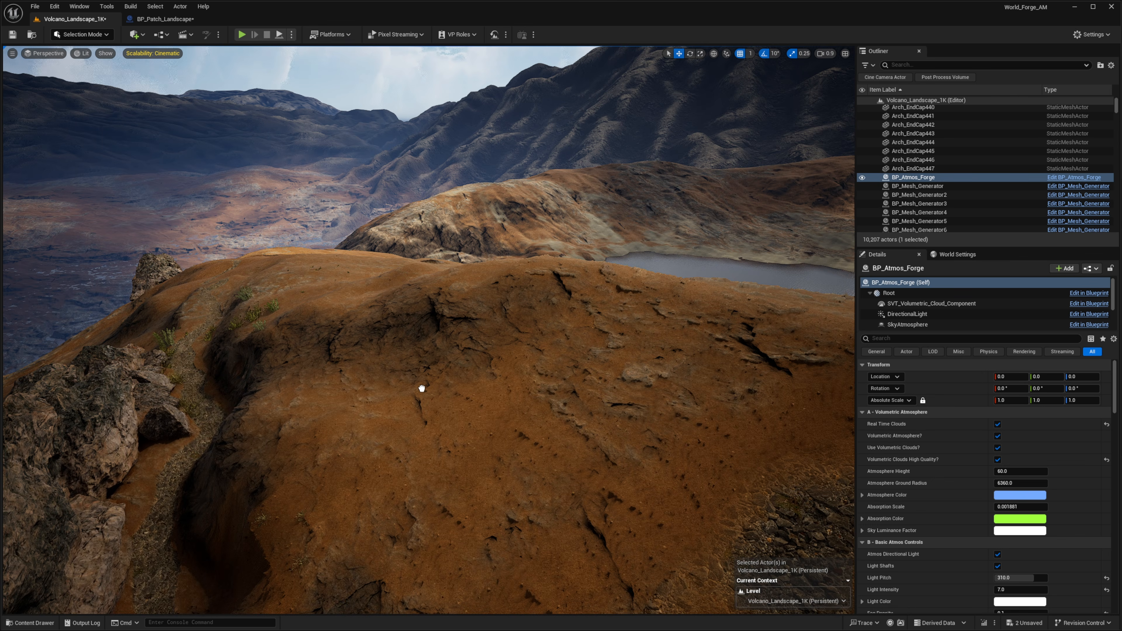
pyautogui.moveTo(383, 425); pyautogui.dragTo(418, 388)
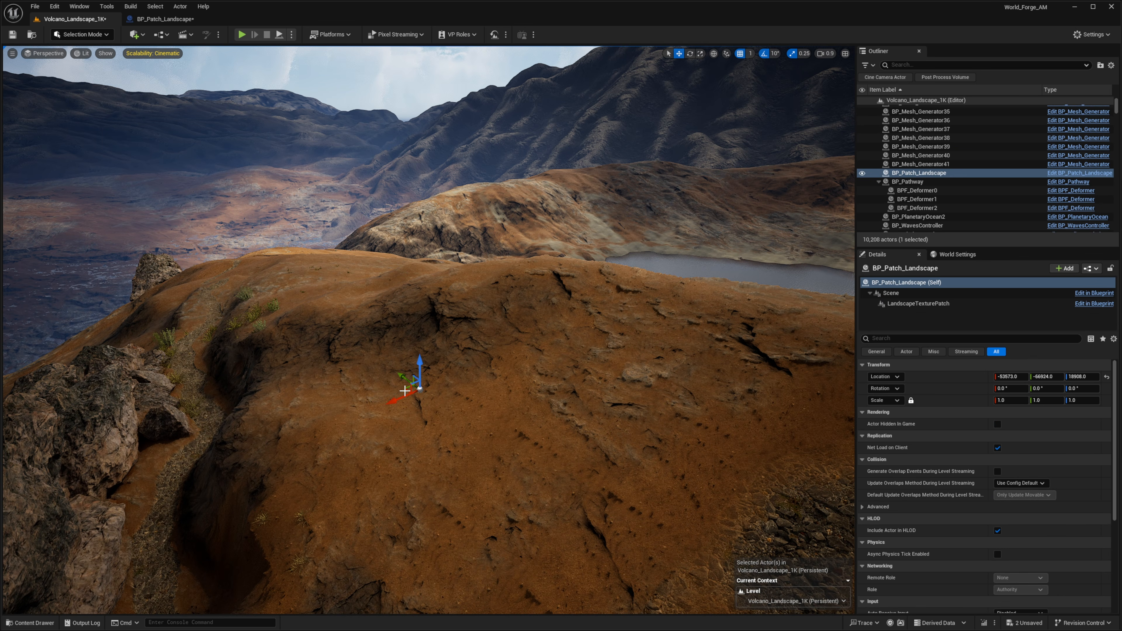
# Search the Outliner for landscape actors
pyautogui.scroll(3, 910, 190)
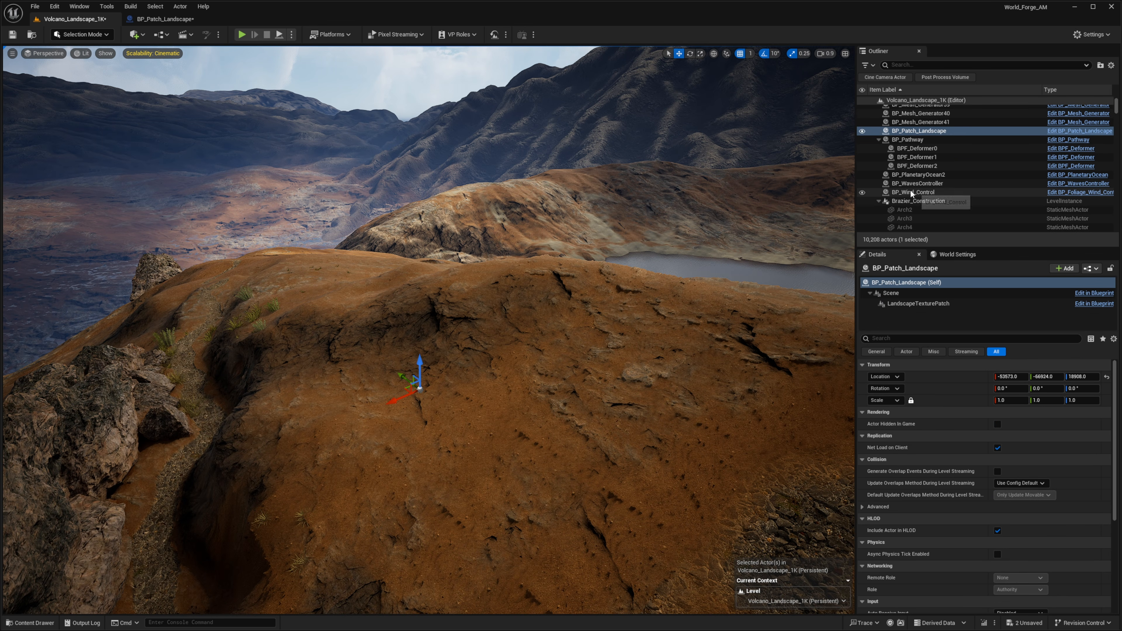
pyautogui.scroll(15, 911, 190)
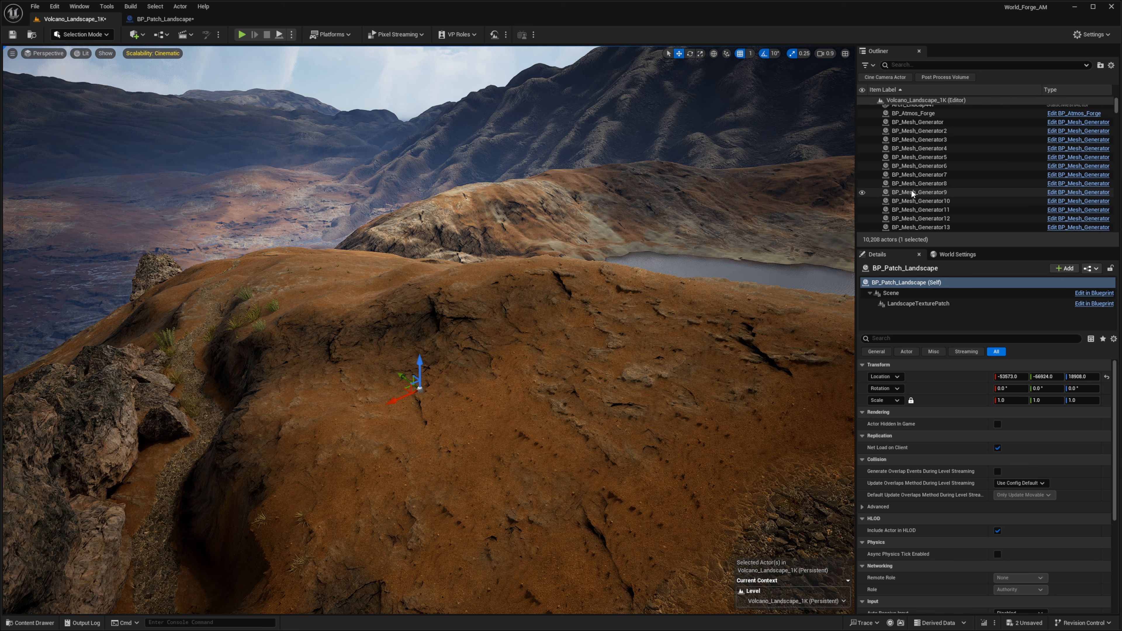
pyautogui.scroll(10, 910, 189)
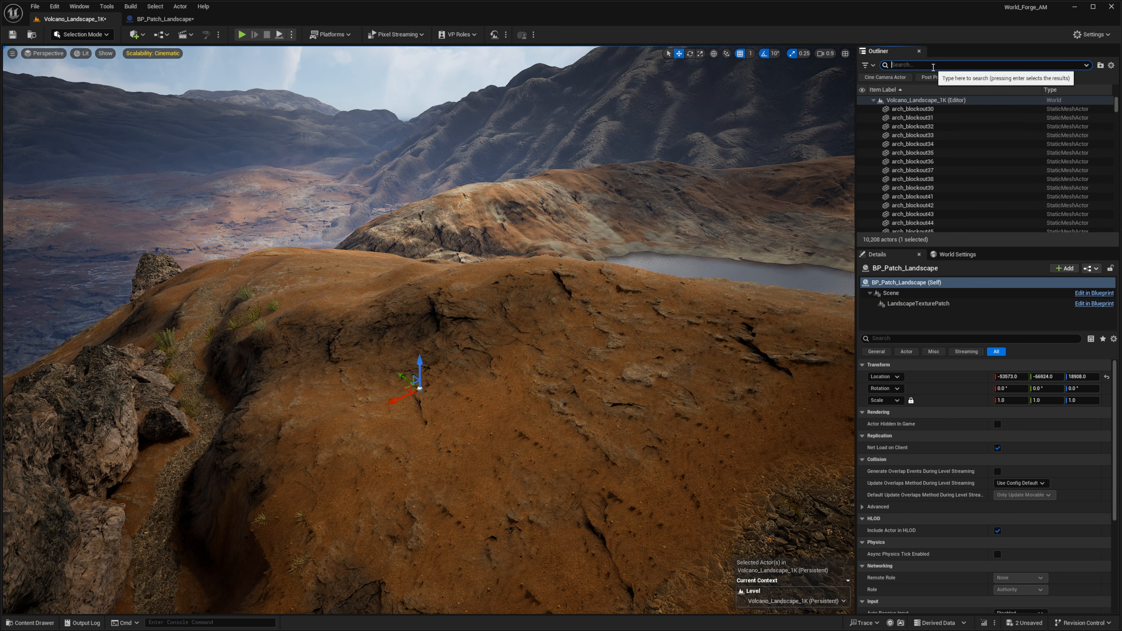
pyautogui.write('landscape')
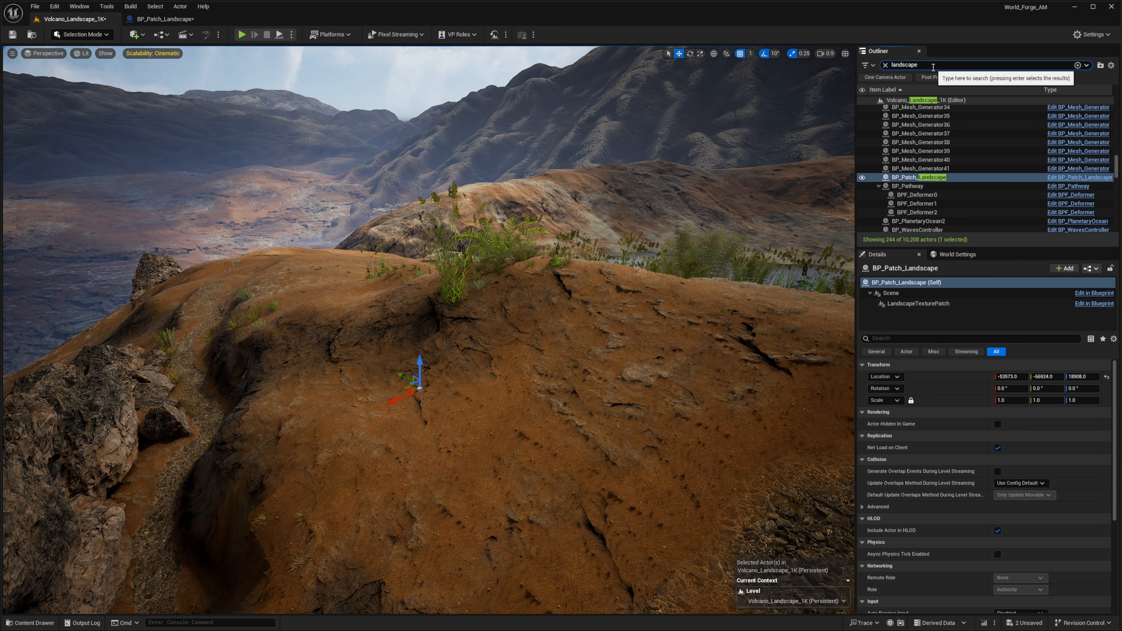
pyautogui.scroll(-3, 989, 148)
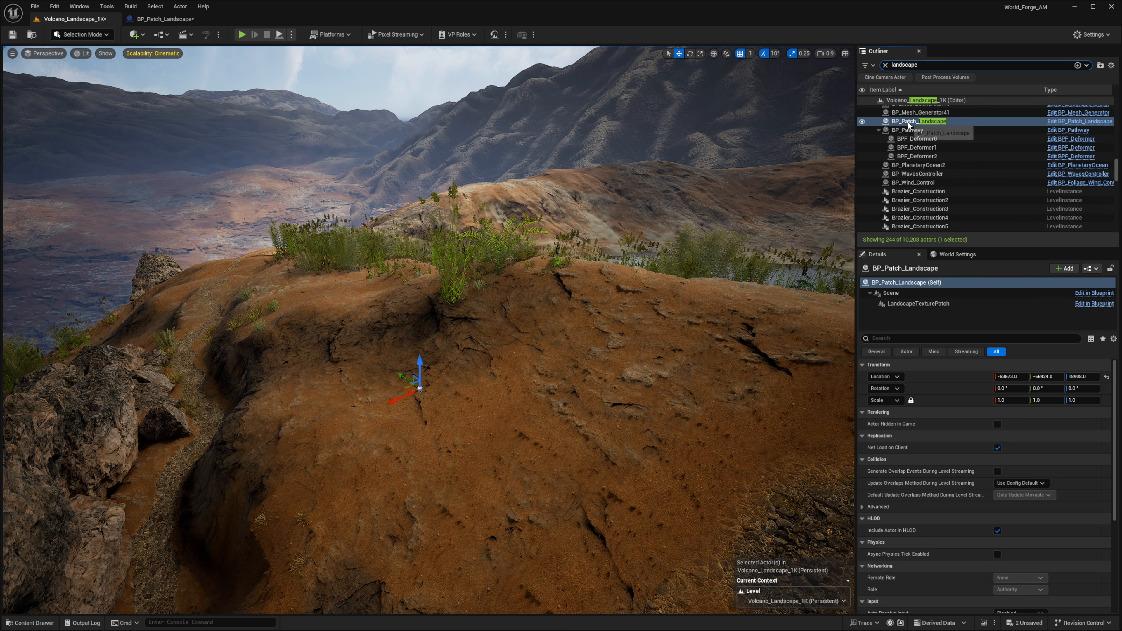
pyautogui.scroll(-10, 908, 121)
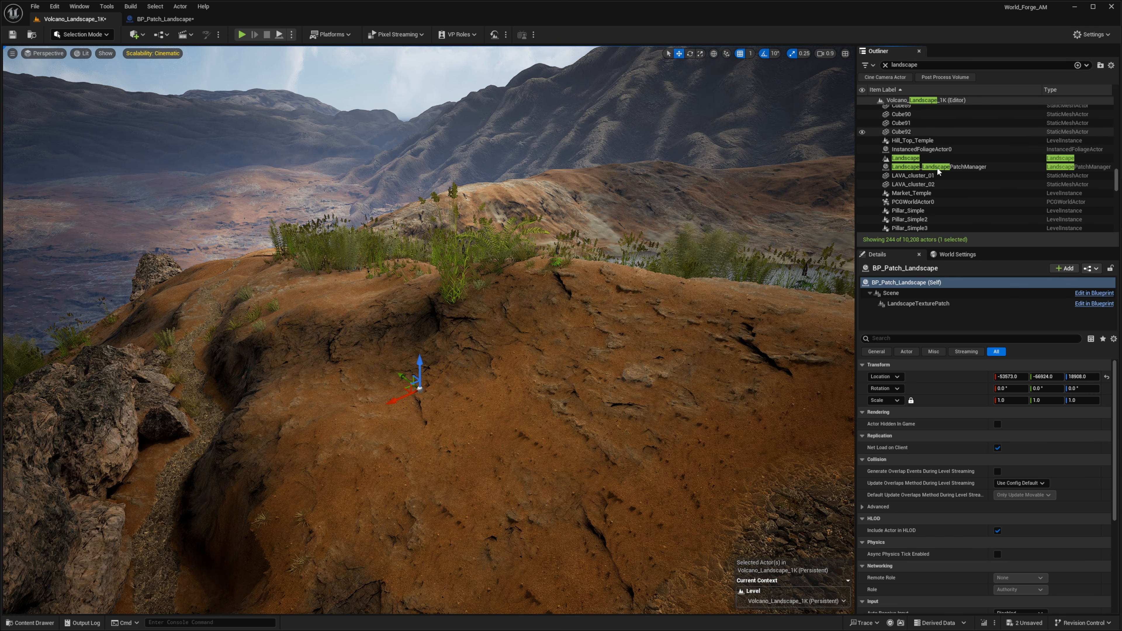
# Inspect the Landscape Patch Manager actor and search the quick-add menu for landscape items
pyautogui.click(906, 166)
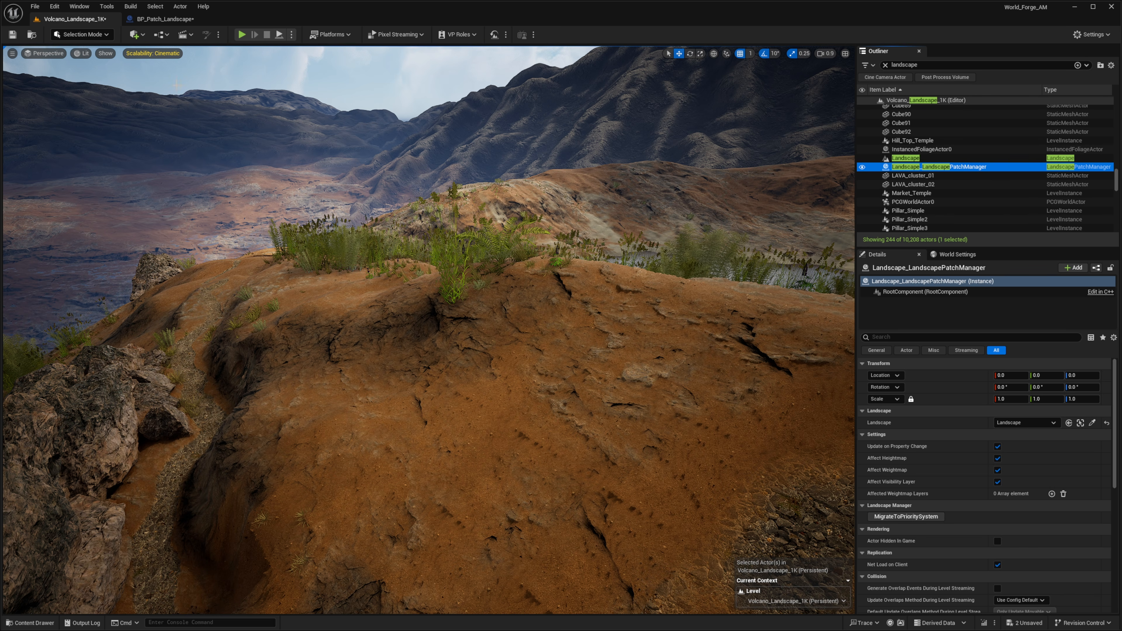
pyautogui.click(138, 34)
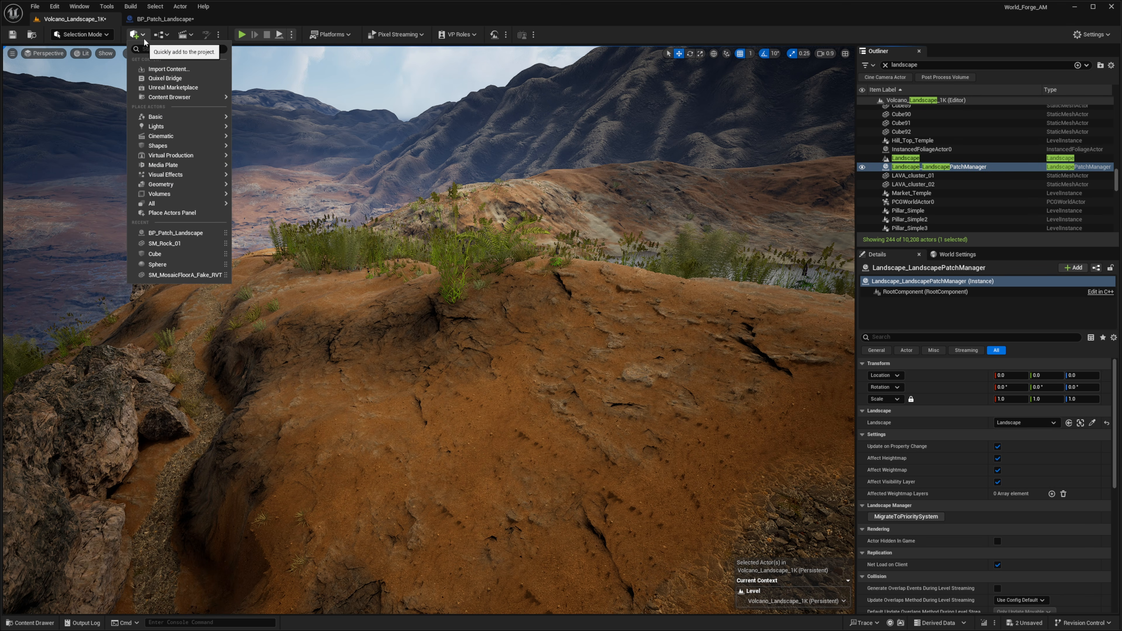
pyautogui.write('landscape')
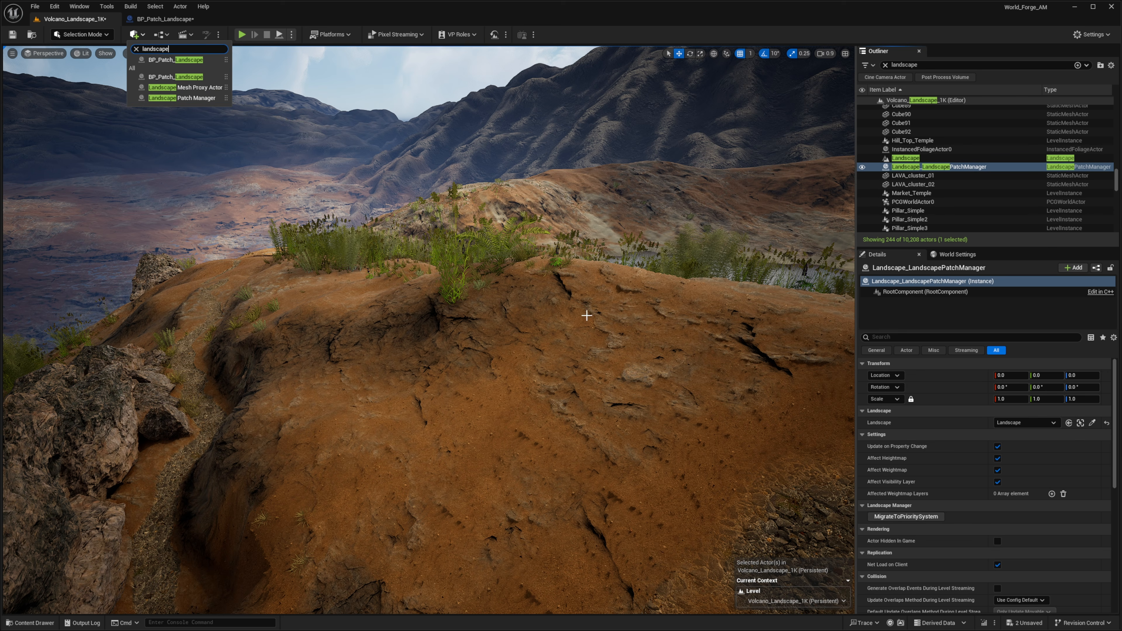
pyautogui.click(949, 201)
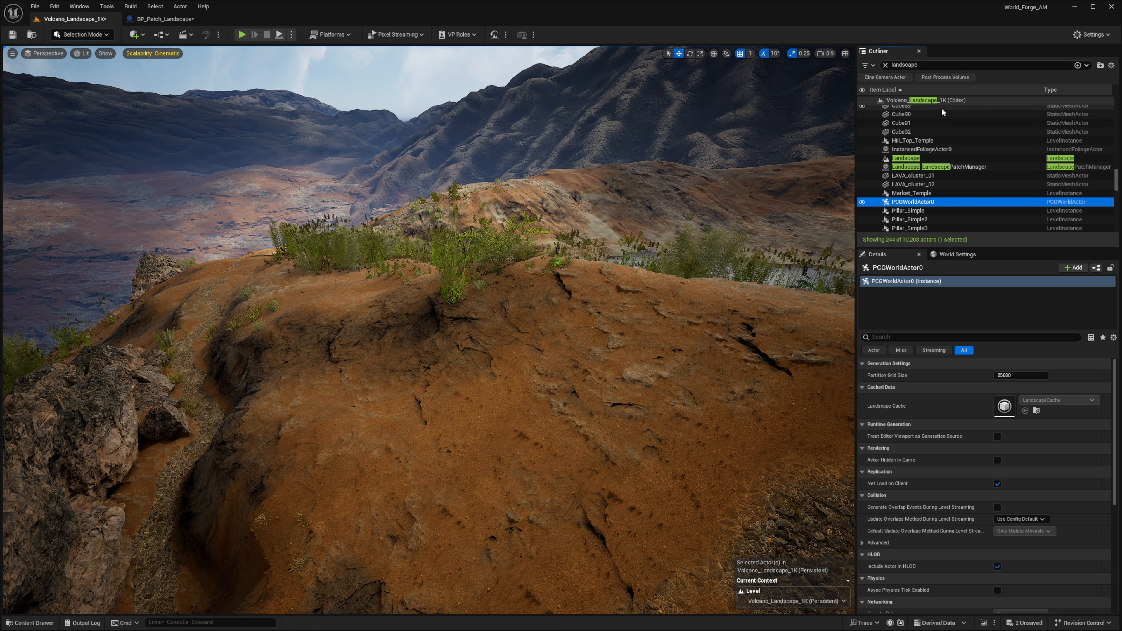
# Filter the Outliner for patch and select the placed BP_Patch_Landscape actor
pyautogui.scroll(3, 941, 107)
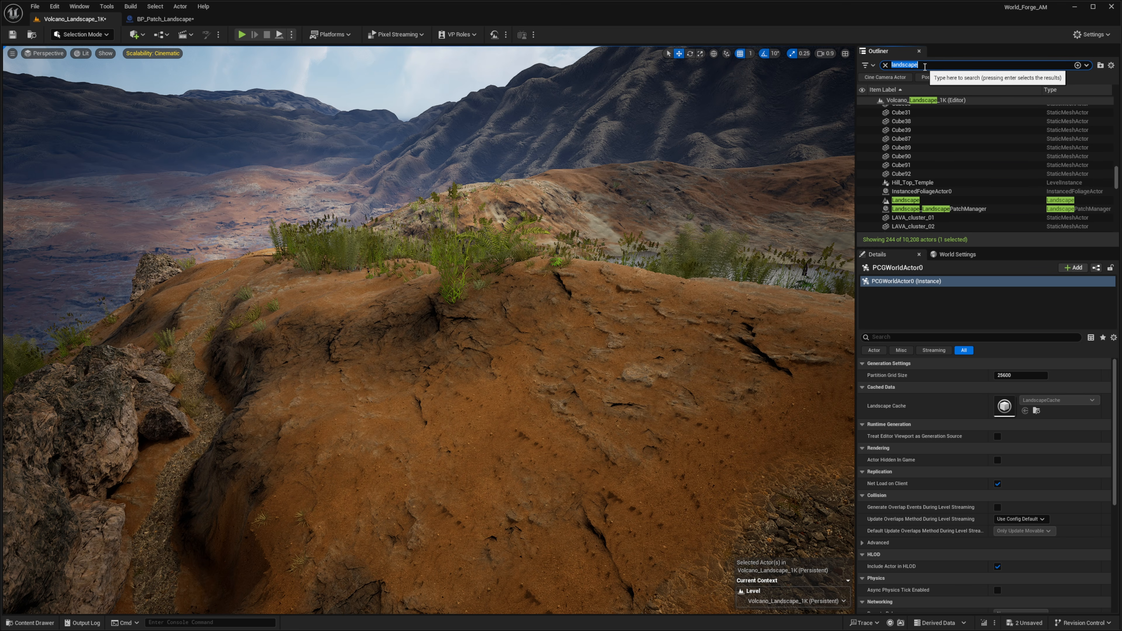
pyautogui.write('patch')
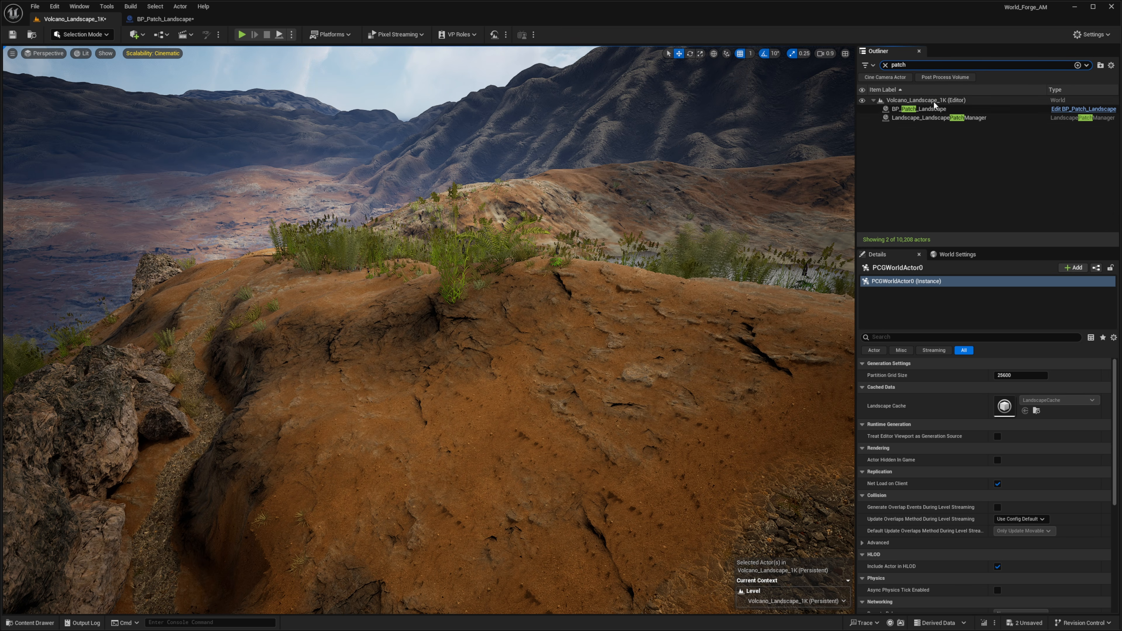
pyautogui.click(932, 108)
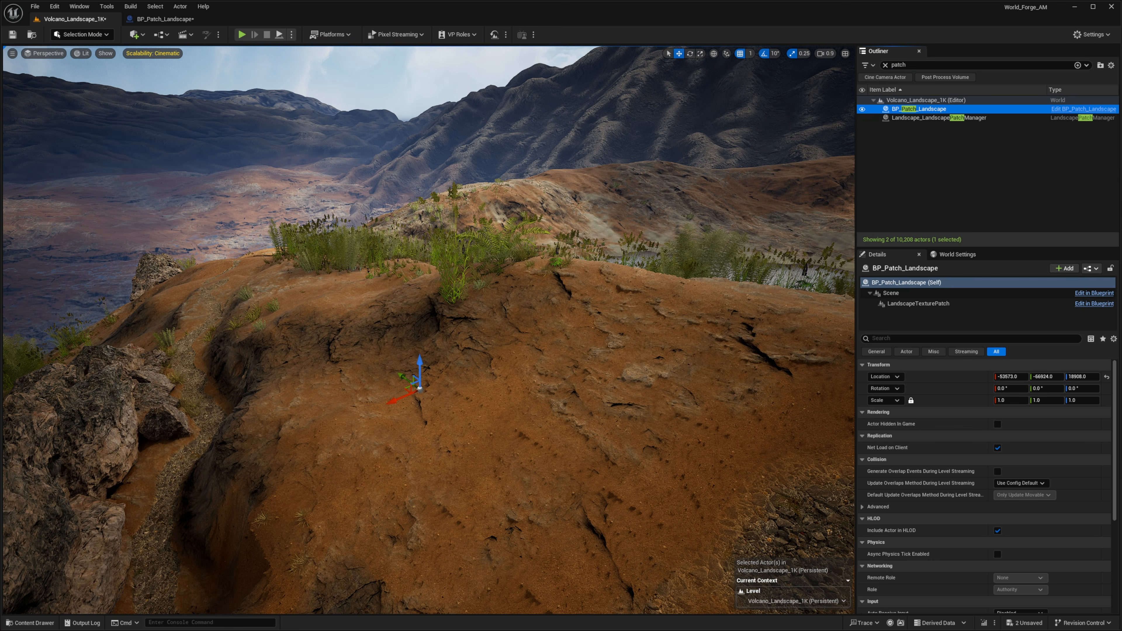
pyautogui.moveTo(422, 371); pyautogui.dragTo(403, 368, button='right')
pyautogui.moveTo(809, 348); pyautogui.dragTo(779, 347, button='right')
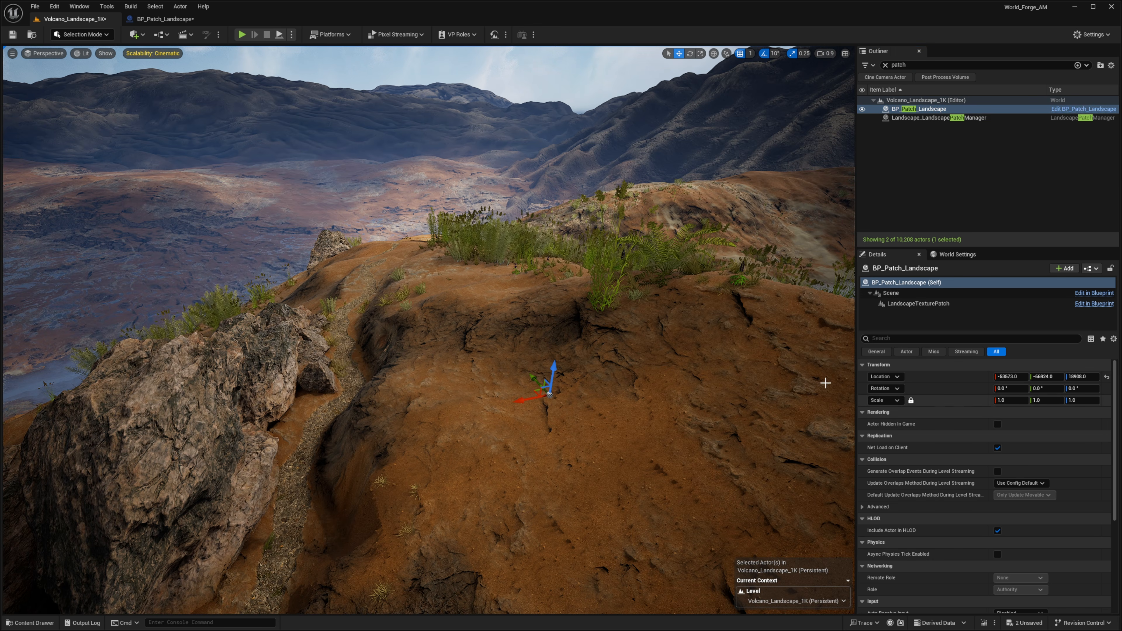
# Select the LandscapeTexturePatch component and set its height Source Mode to Texture Asset
pyautogui.click(919, 304)
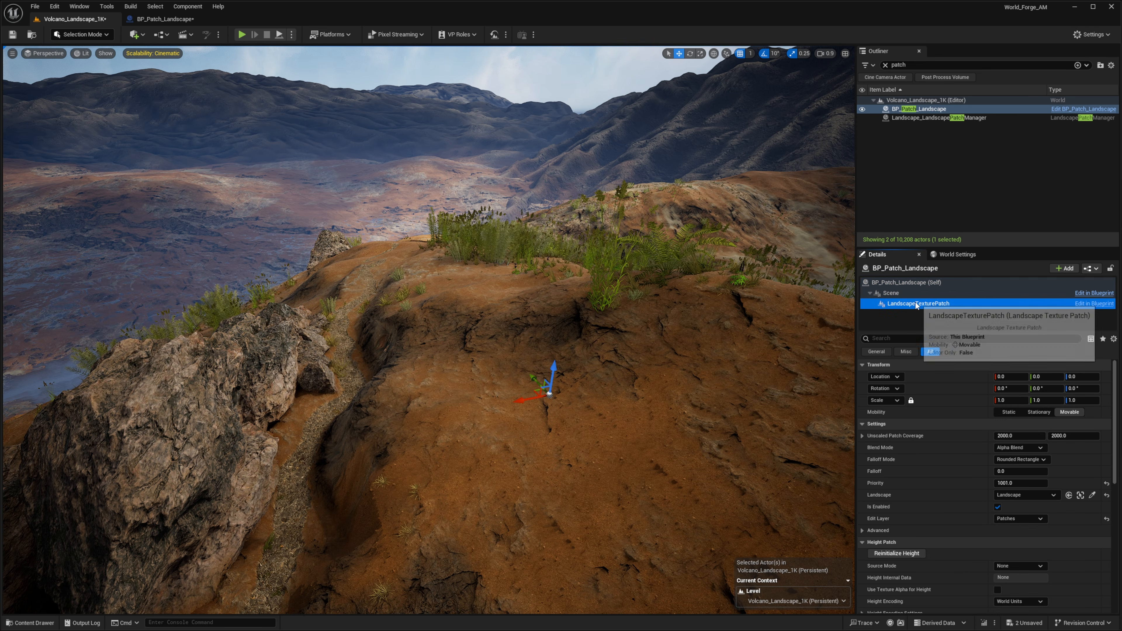
pyautogui.scroll(-2, 970, 502)
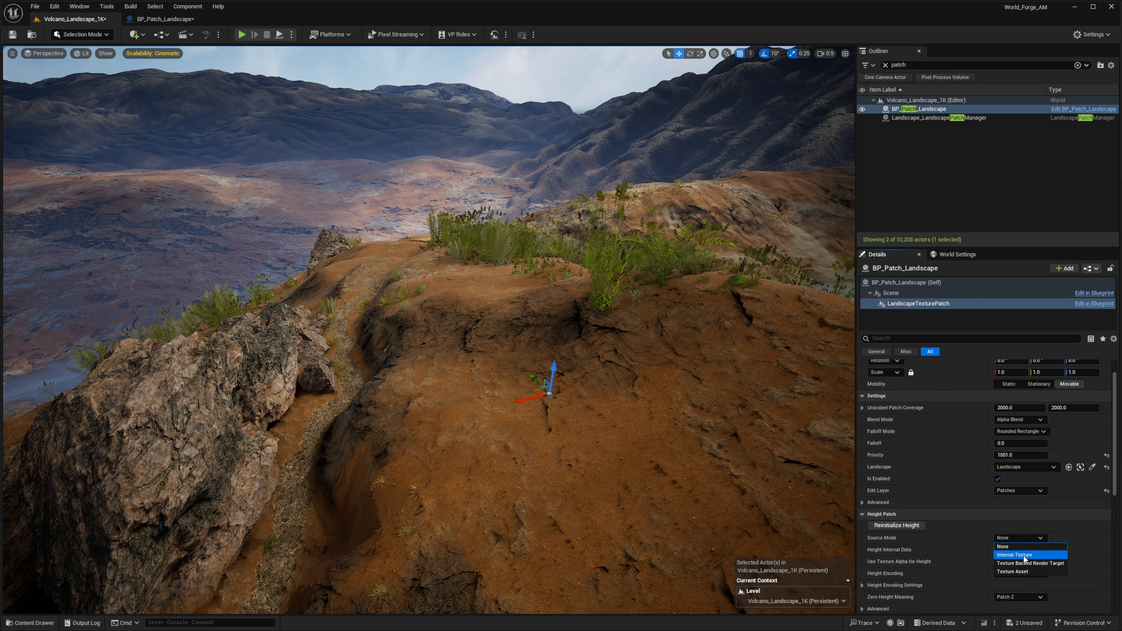
pyautogui.scroll(-9, 1015, 548)
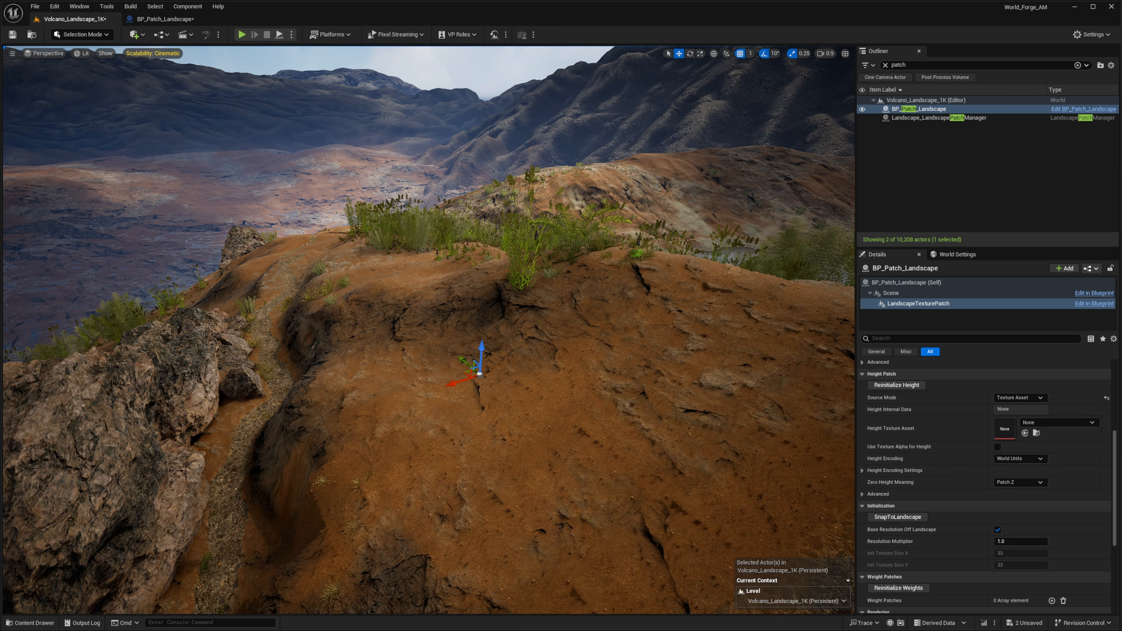
# Assign T_Patch_06 from World_Forge_AM > Textures > T_Landscape_Patches as the patch's Height Texture Asset
pyautogui.click(30, 622)
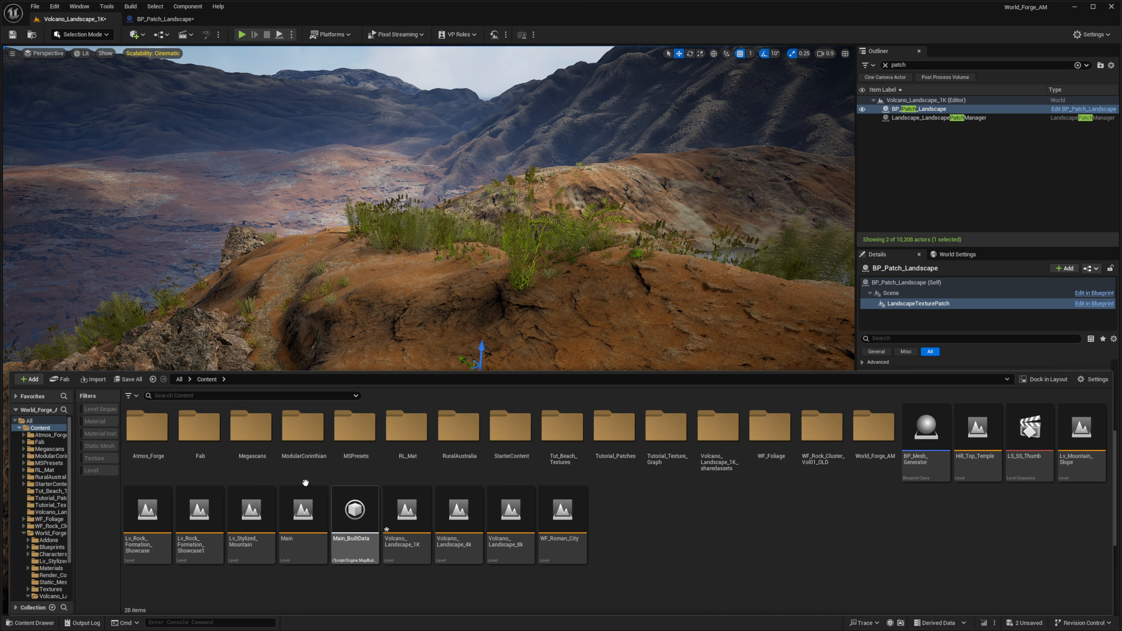
pyautogui.doubleClick(873, 426)
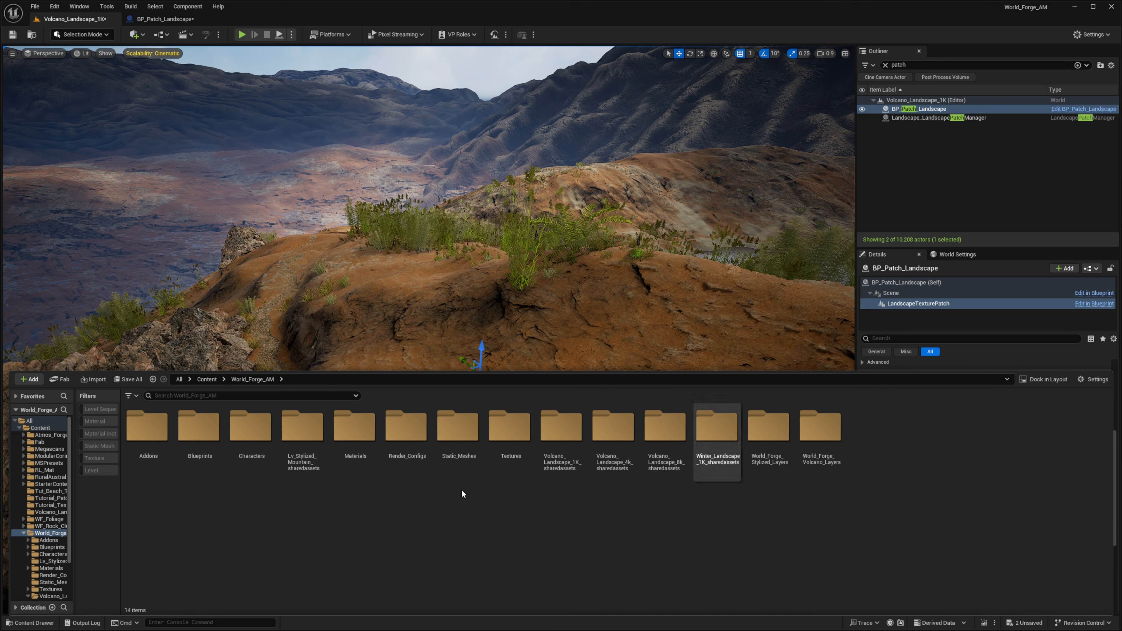
pyautogui.doubleClick(146, 427)
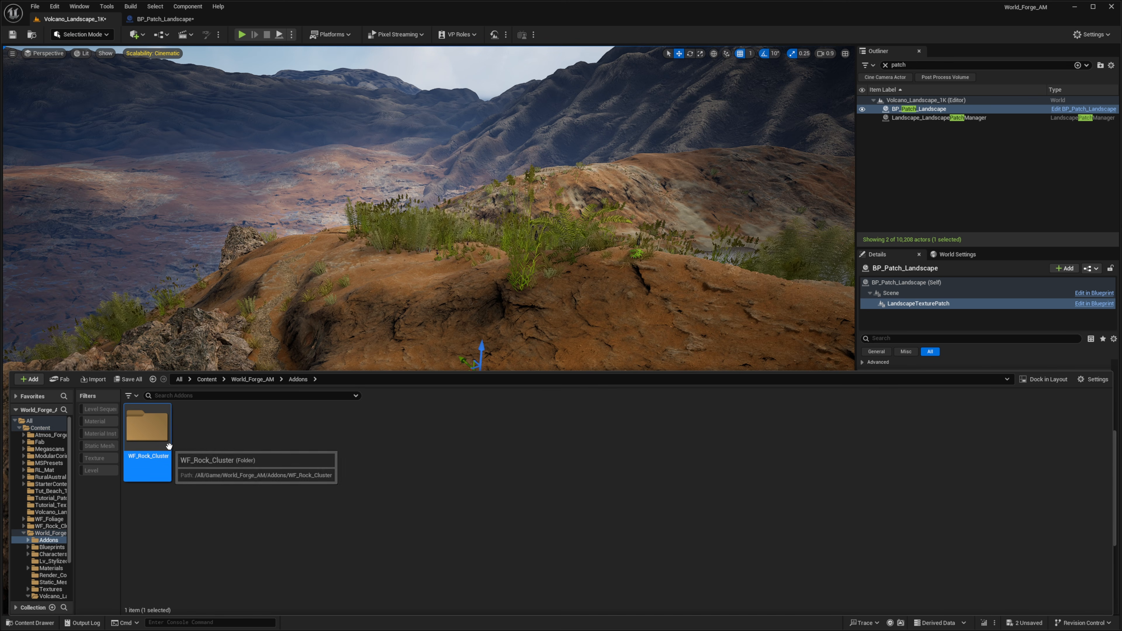
pyautogui.click(207, 379)
pyautogui.doubleClick(873, 426)
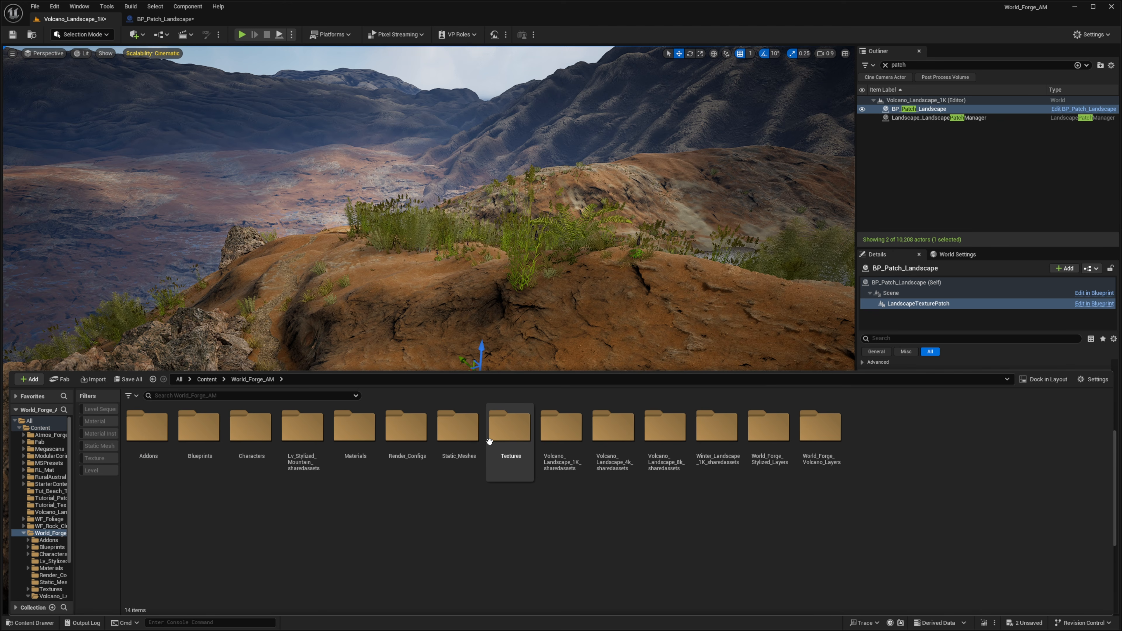
pyautogui.doubleClick(510, 426)
pyautogui.doubleClick(147, 426)
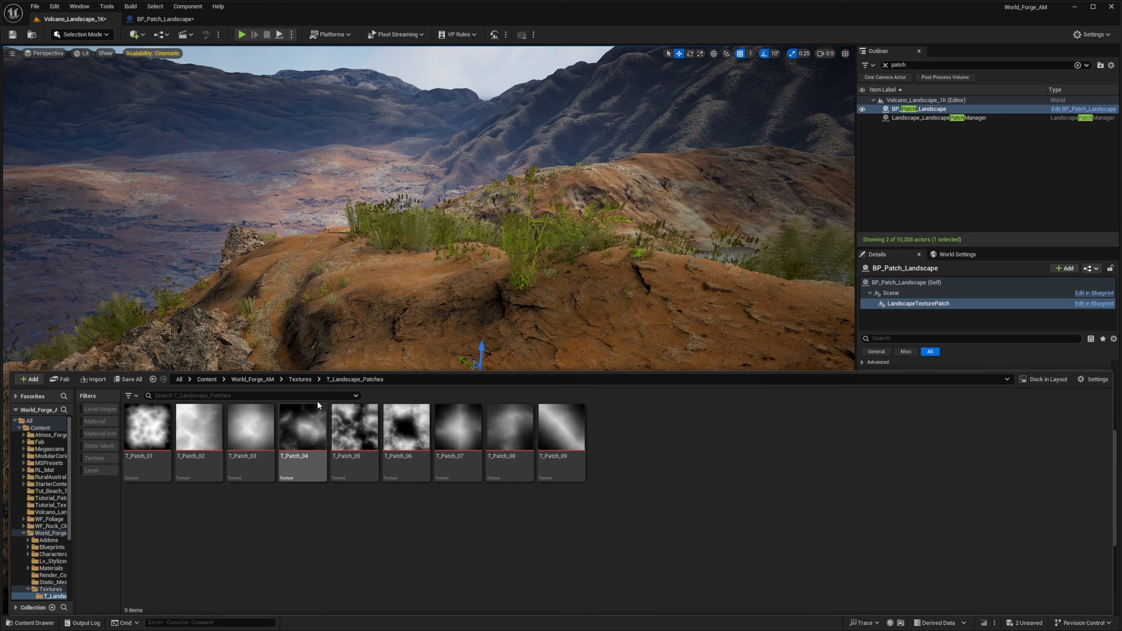
pyautogui.click(374, 440)
pyautogui.click(406, 426)
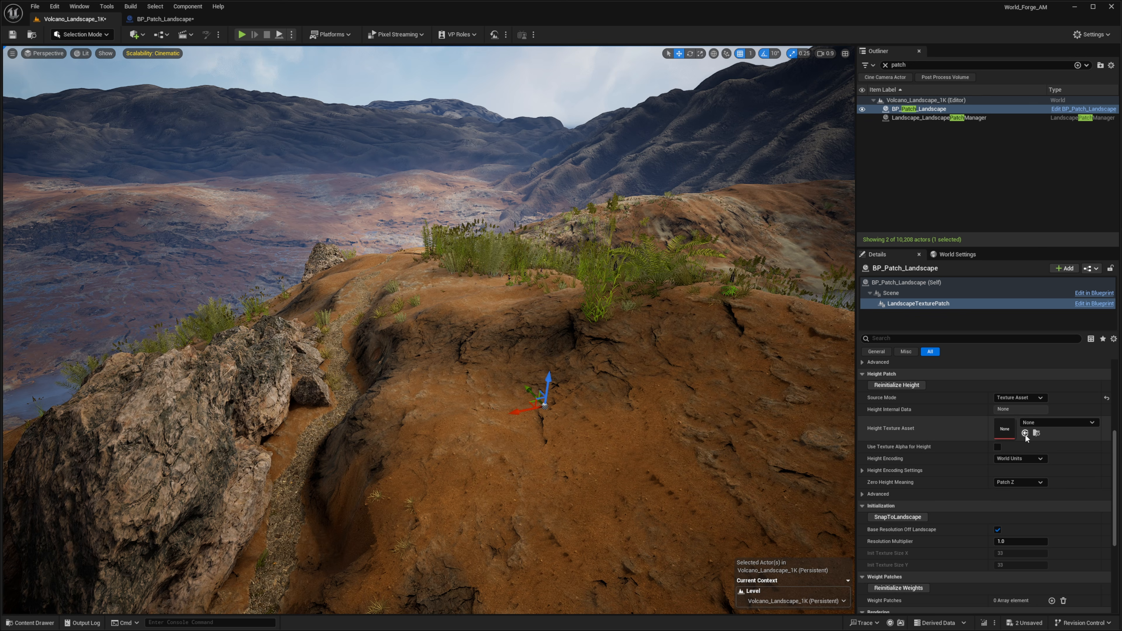
pyautogui.click(1024, 433)
# Set the texture patch's Height Encoding to Zero to One
pyautogui.press('s')
pyautogui.moveTo(662, 345); pyautogui.dragTo(679, 407, button='right')
pyautogui.moveTo(425, 197); pyautogui.dragTo(469, 166, button='right')
pyautogui.press('a')
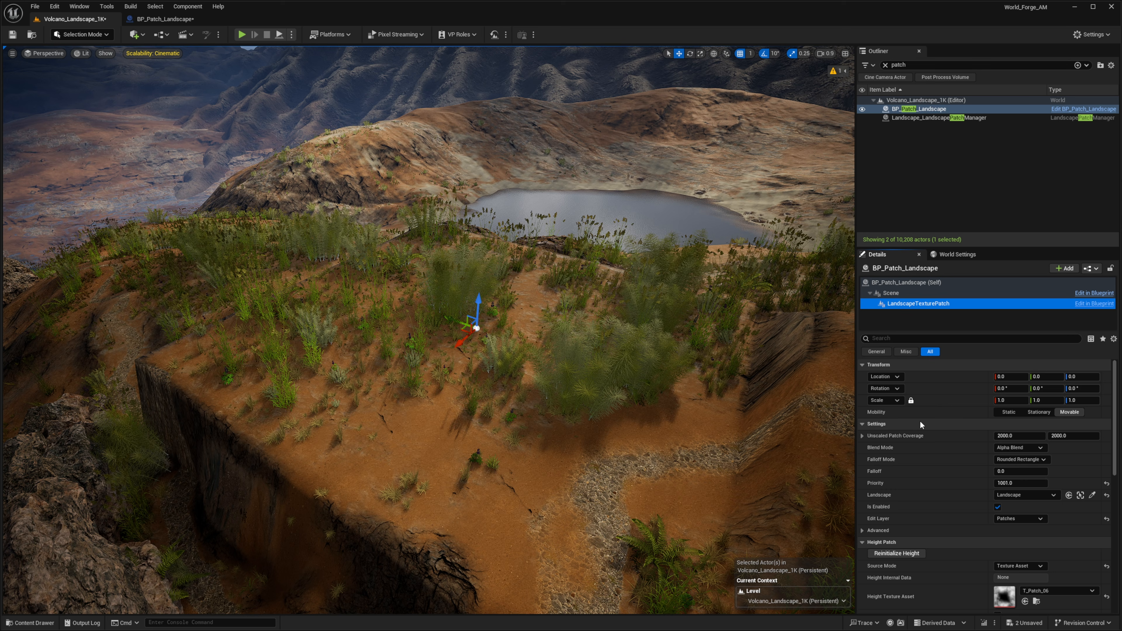
pyautogui.scroll(-4, 1054, 570)
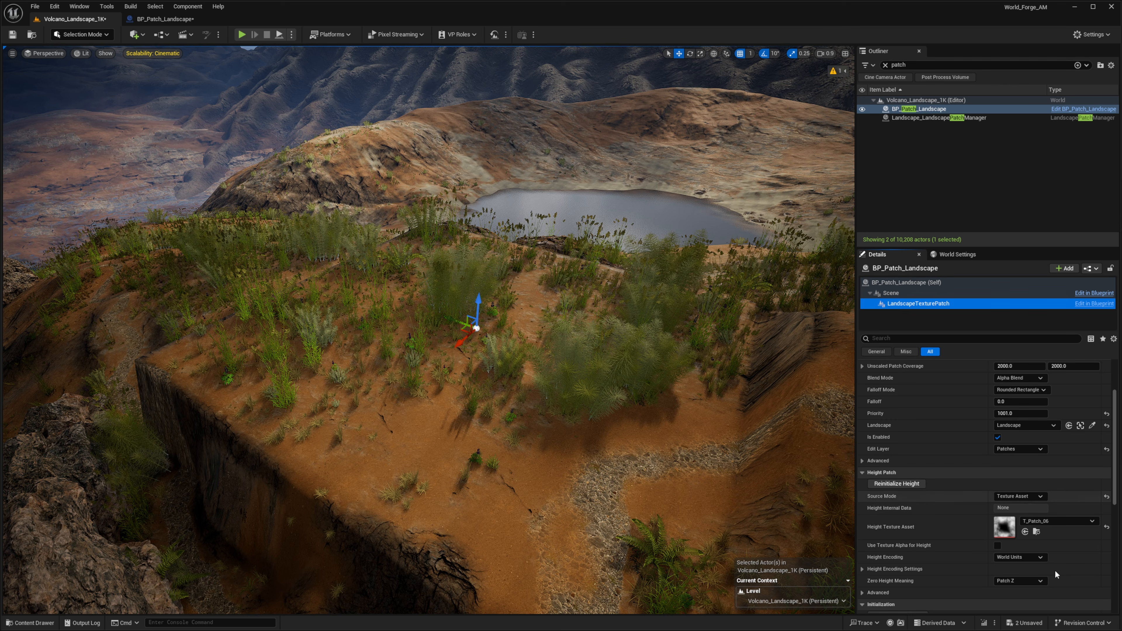
pyautogui.scroll(-2, 1016, 438)
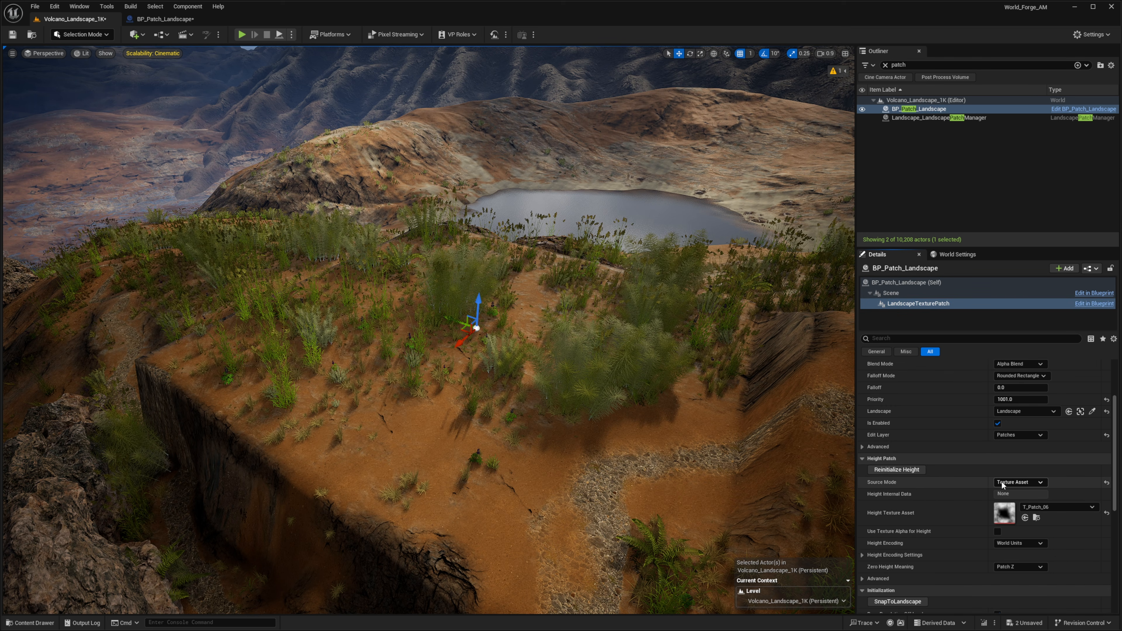
pyautogui.click(1024, 552)
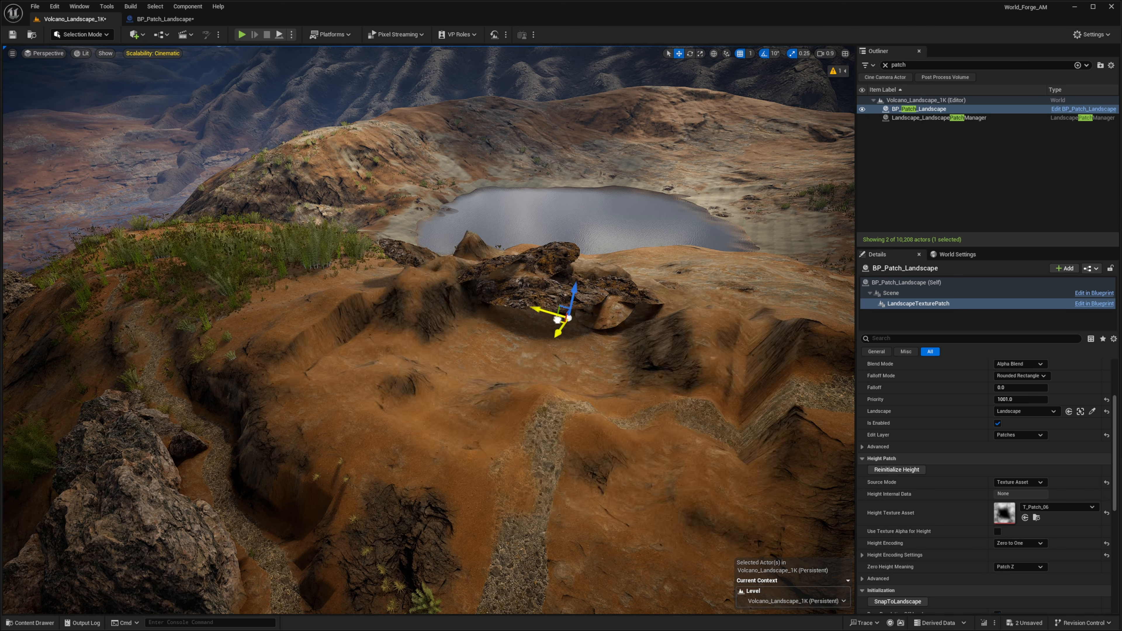
# Move the texture patch to a new spot on the hilltop terrain
pyautogui.moveTo(557, 319); pyautogui.dragTo(732, 295)
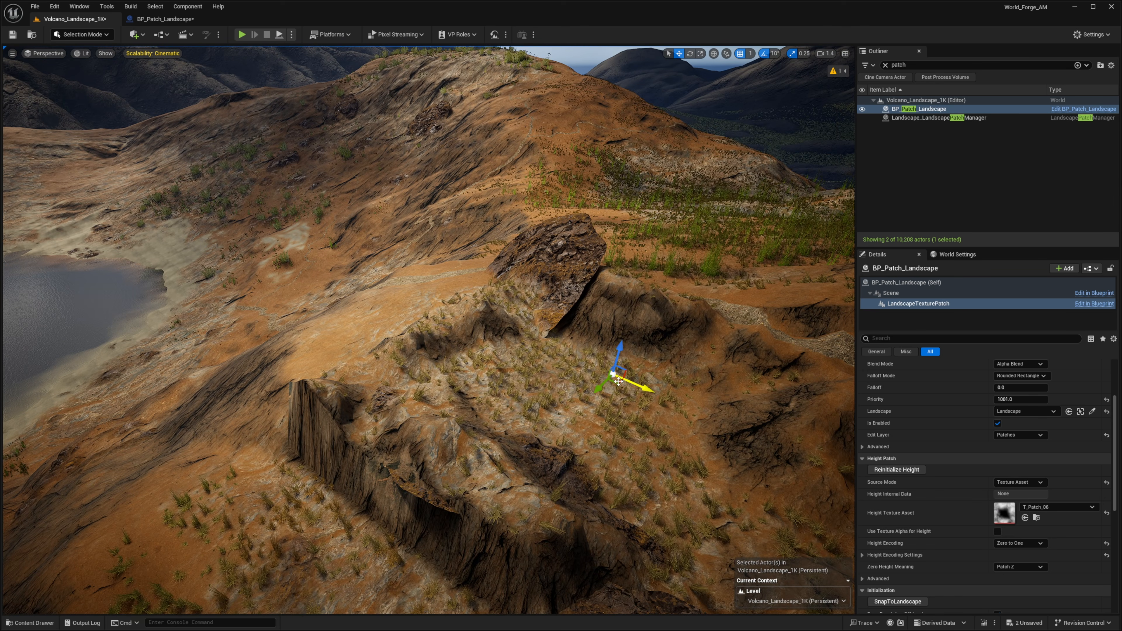
pyautogui.moveTo(618, 380); pyautogui.dragTo(733, 240)
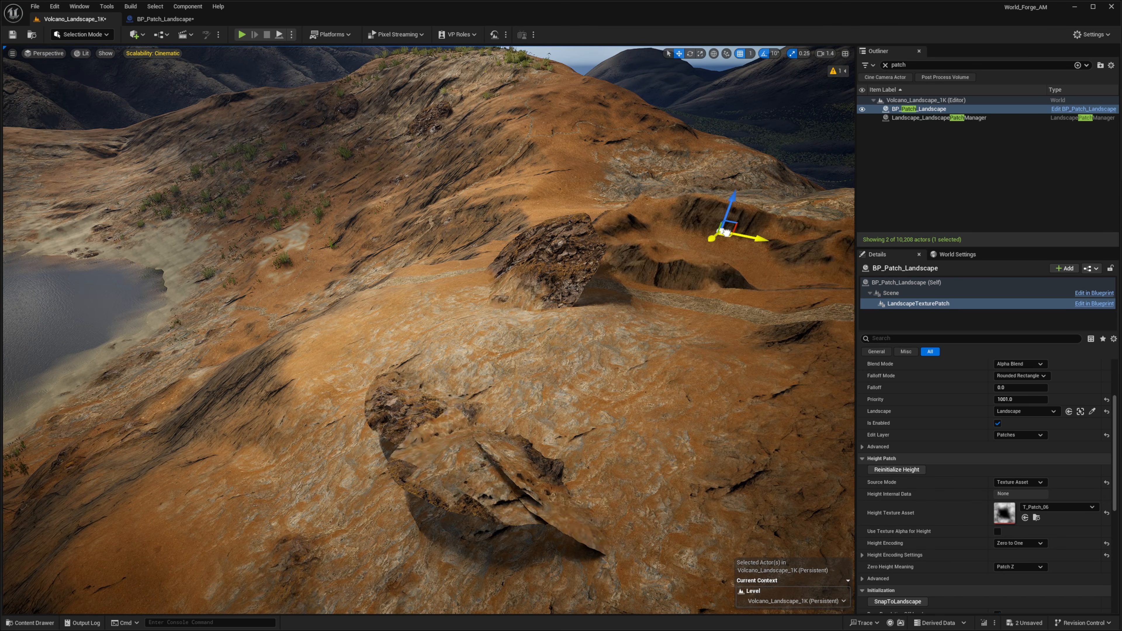
pyautogui.moveTo(733, 241); pyautogui.dragTo(817, 276, button='right')
pyautogui.moveTo(446, 426); pyautogui.dragTo(431, 302)
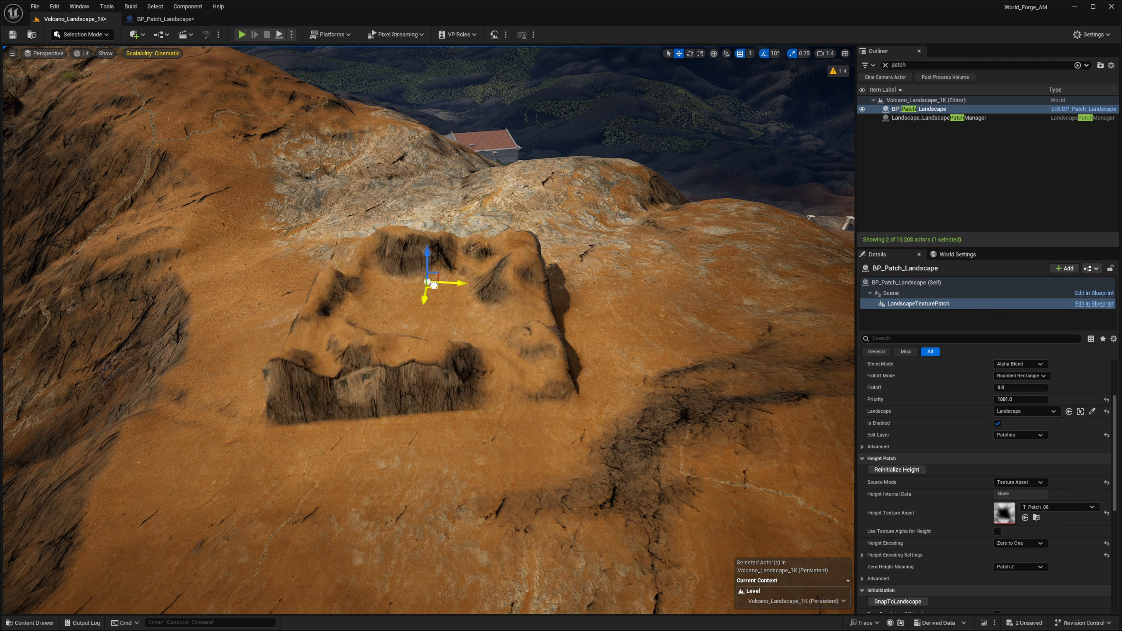
pyautogui.moveTo(431, 303); pyautogui.dragTo(429, 280, button='right')
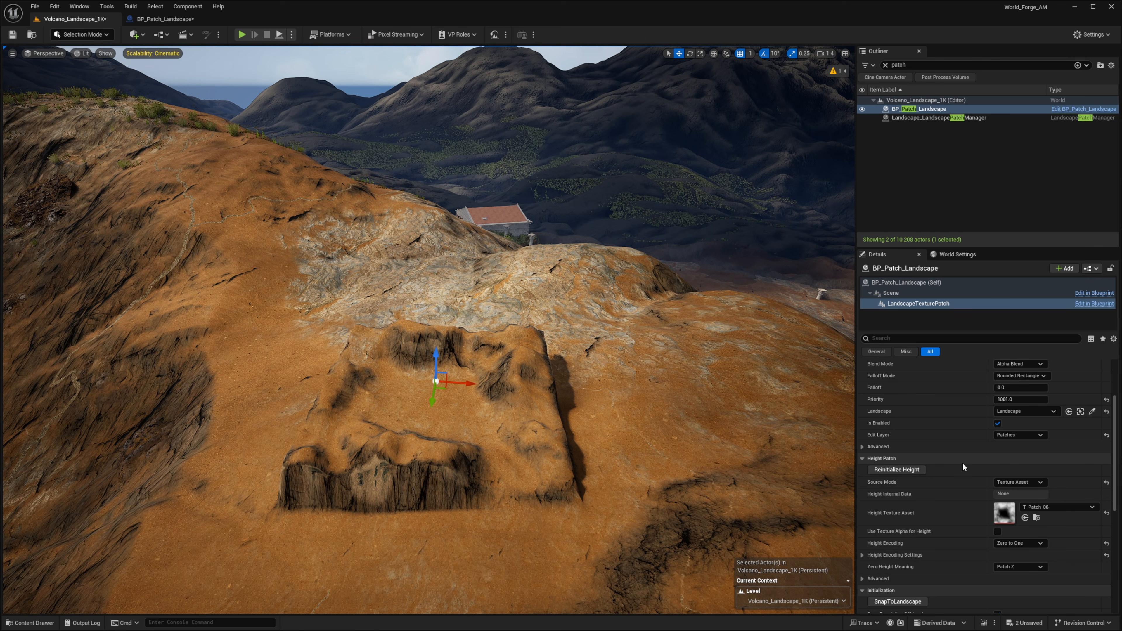
# Set the texture patch's Falloff to about 384
pyautogui.scroll(2, 1000, 423)
pyautogui.click(1022, 416)
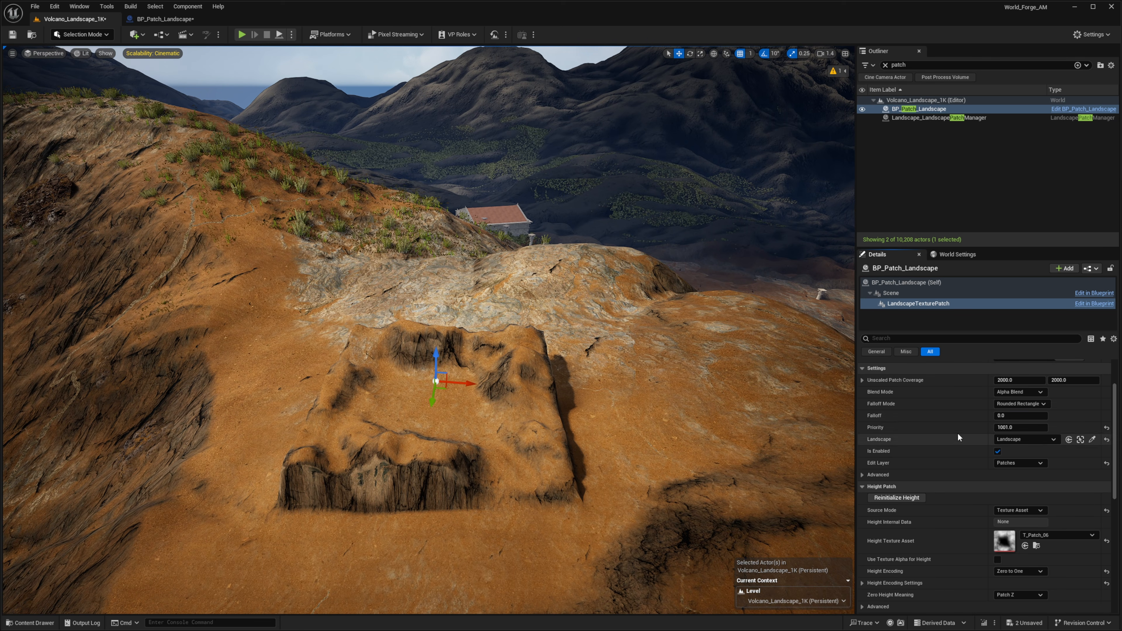
pyautogui.moveTo(999, 416)
pyautogui.mouseDown()
pyautogui.moveTo(1018, 416)
pyautogui.moveTo(1007, 416)
pyautogui.mouseUp()
pyautogui.moveTo(724, 389); pyautogui.dragTo(689, 382, button='right')
# Scale the BP_Patch_Landscape actor uniformly to 3, then to 5
pyautogui.click(924, 282)
pyautogui.click(1009, 400)
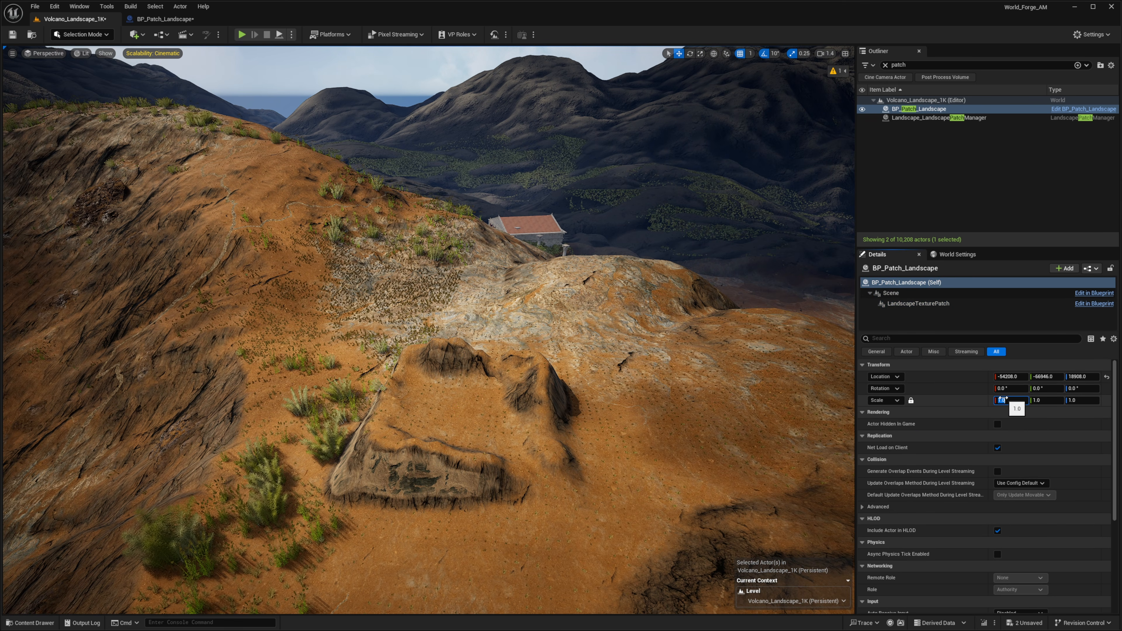
pyautogui.write('3')
pyautogui.press('Return')
pyautogui.write('5')
pyautogui.press('Return')
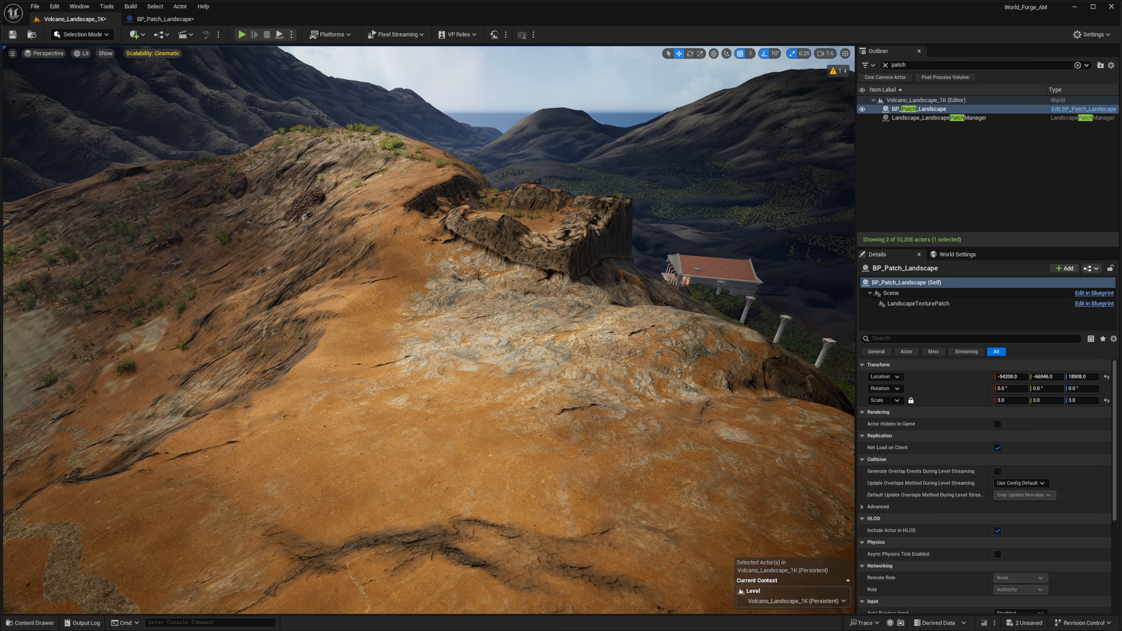
# Drag the patch actor to another spot on the hilltop and undo the move
pyautogui.moveTo(689, 266); pyautogui.dragTo(607, 263, button='right')
pyautogui.scroll(5, 682, 296)
pyautogui.press('s')
pyautogui.moveTo(192, 341); pyautogui.dragTo(55, 383)
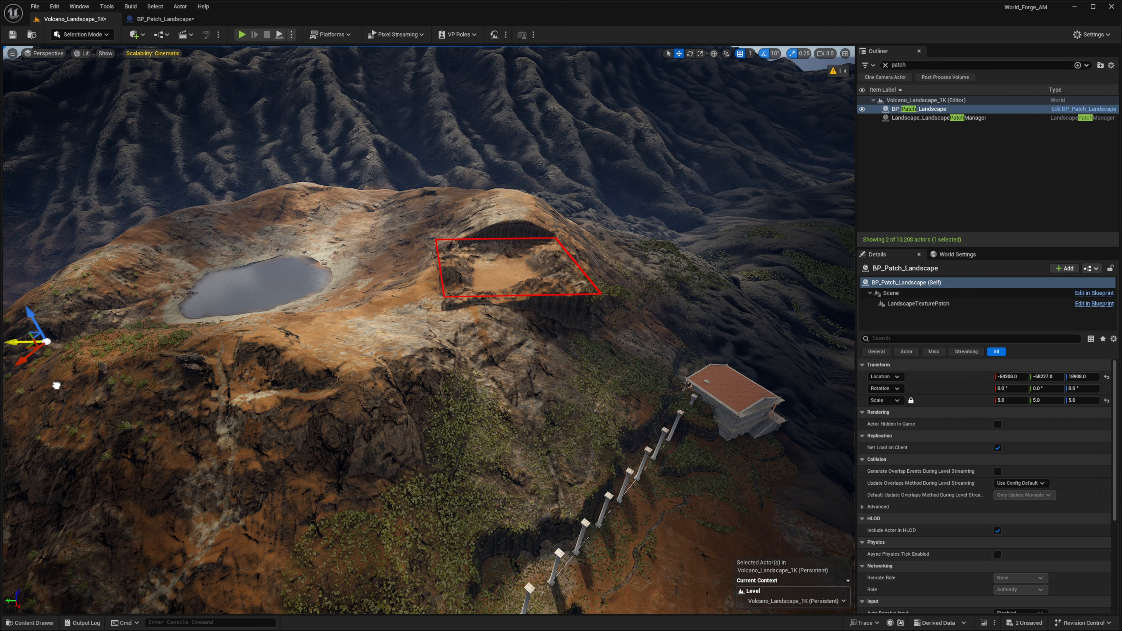
pyautogui.moveTo(701, 355); pyautogui.dragTo(702, 355, button='right')
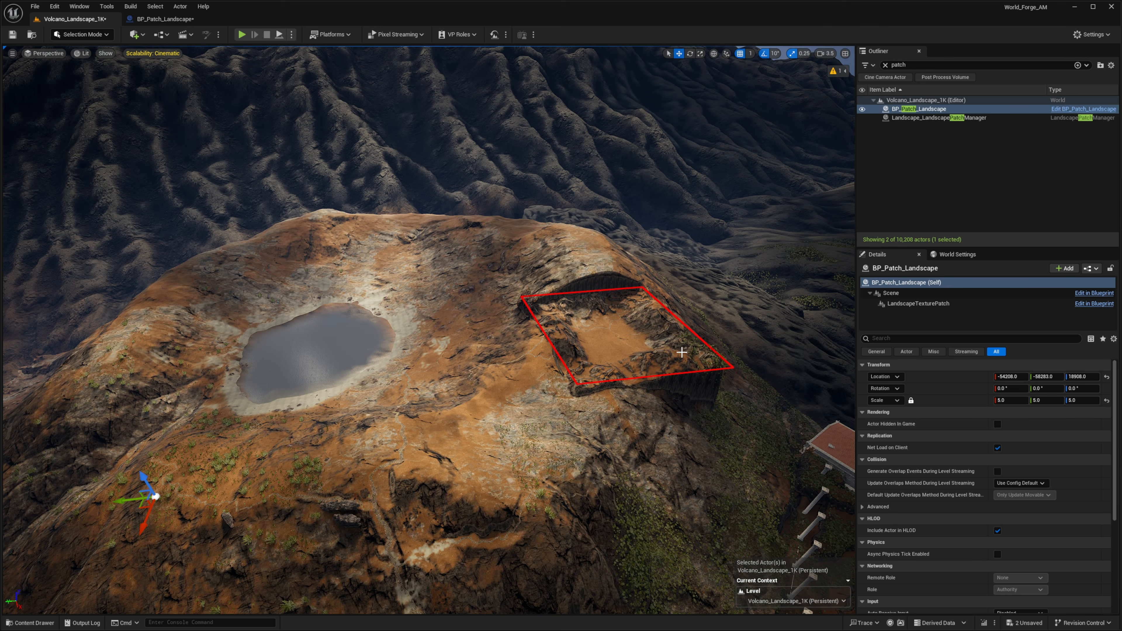
pyautogui.moveTo(634, 401); pyautogui.dragTo(563, 423, button='right')
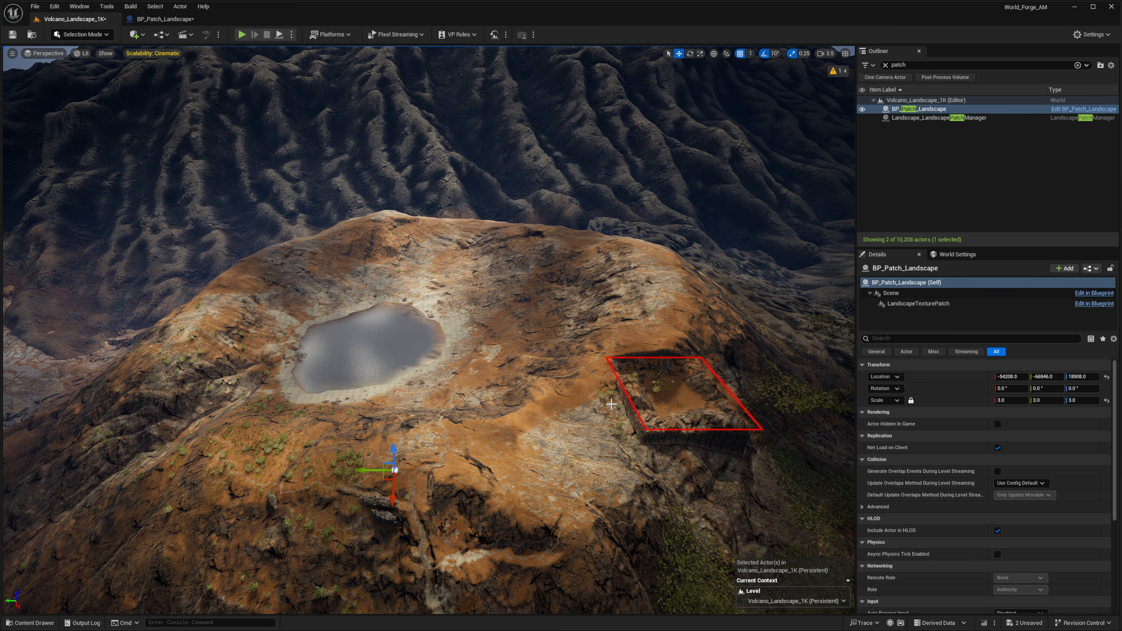
pyautogui.hotkey('ctrl', 'z')
# Reselect BP_Patch_Landscape and frame it in the viewport to review the patched terrain
pyautogui.click(944, 312)
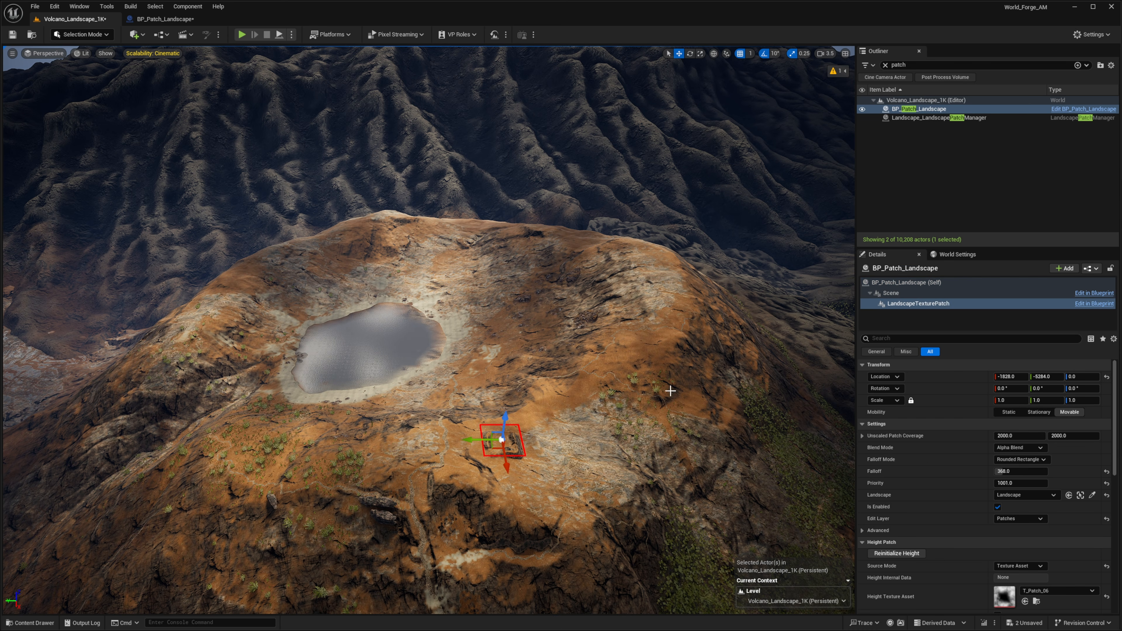
pyautogui.click(573, 444)
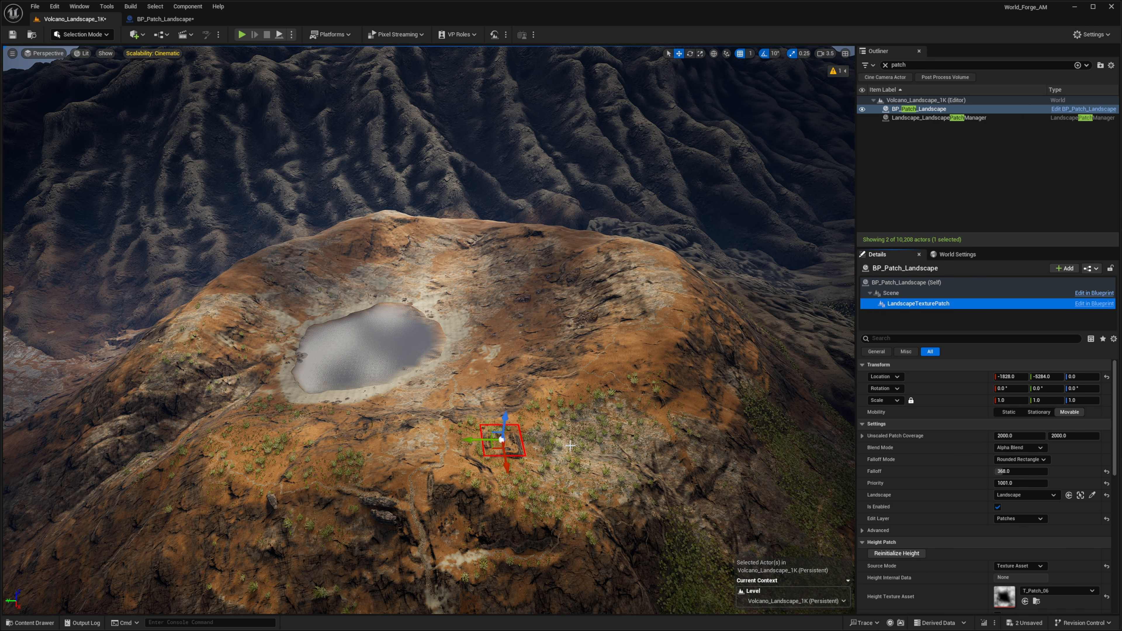
pyautogui.rightClick(592, 284)
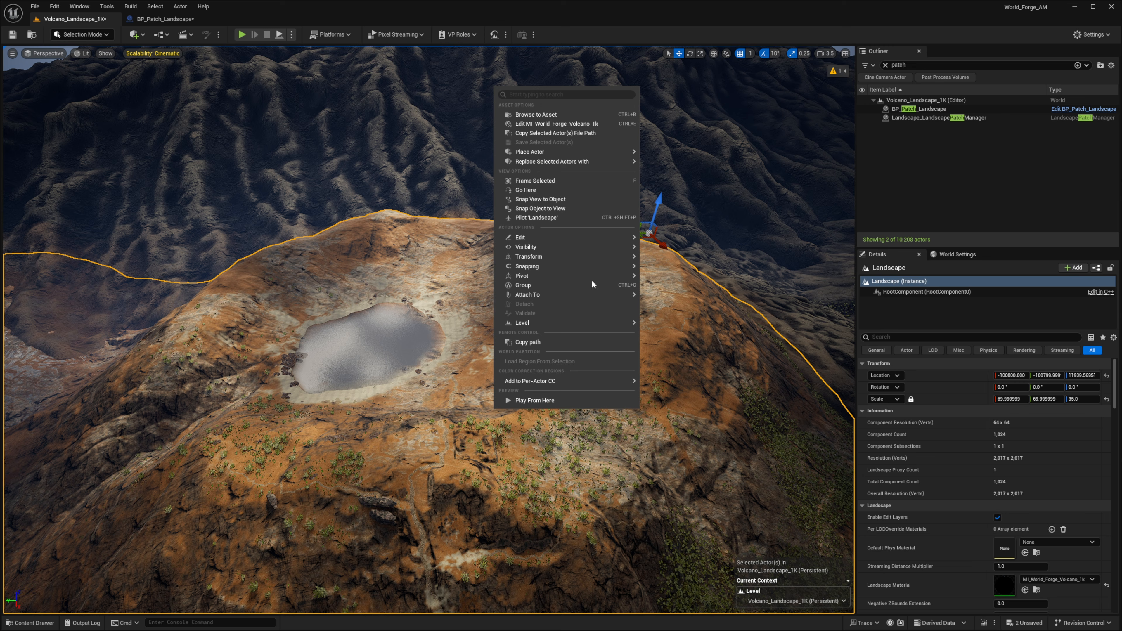
pyautogui.doubleClick(916, 109)
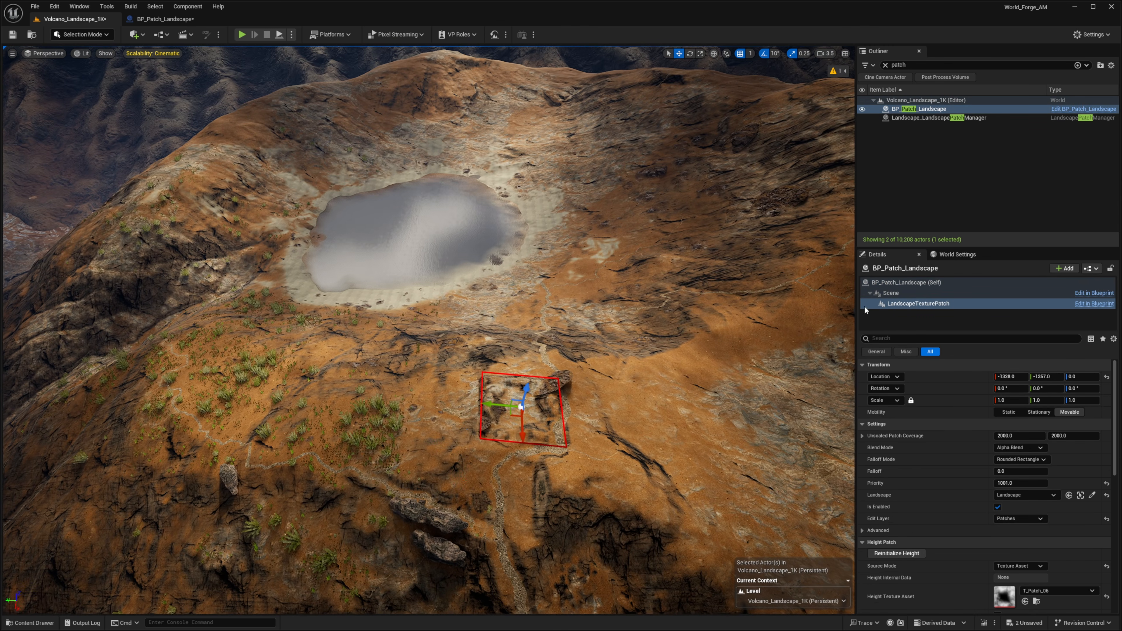
pyautogui.click(909, 284)
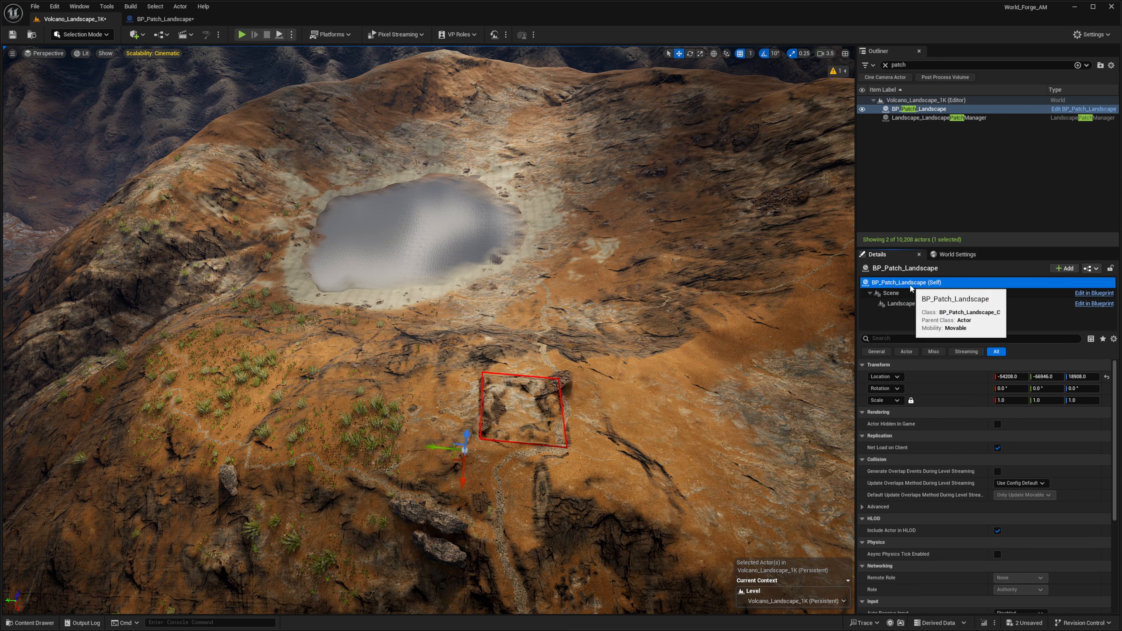
# Select the patch's texture patch component and set its Falloff to about 286
pyautogui.click(535, 432)
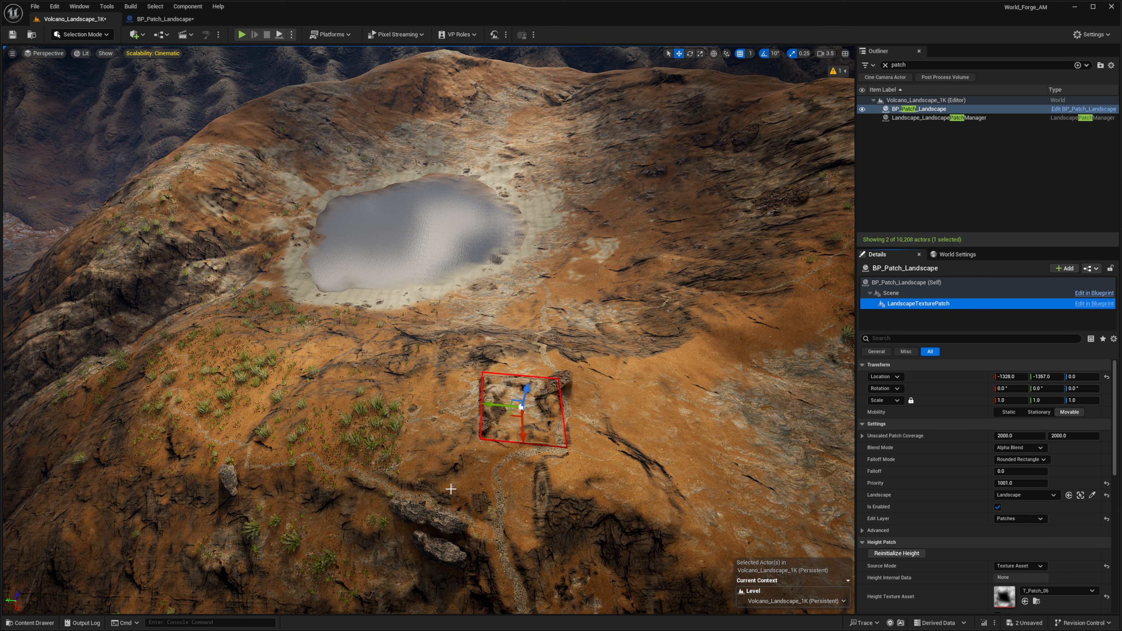
pyautogui.moveTo(451, 489); pyautogui.dragTo(457, 455)
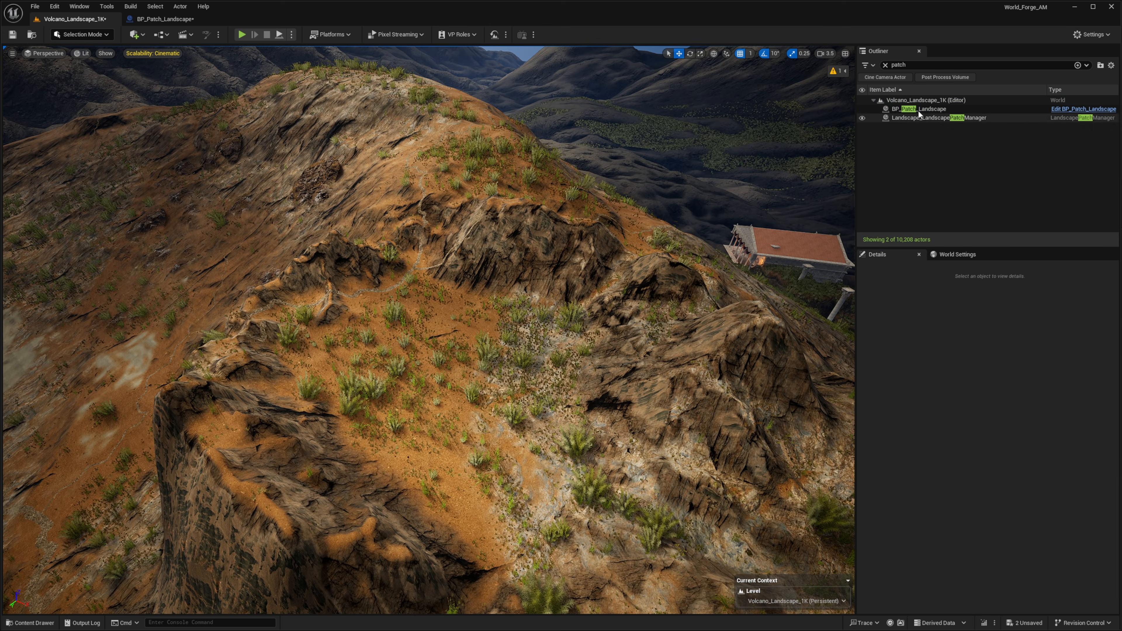
pyautogui.doubleClick(920, 110)
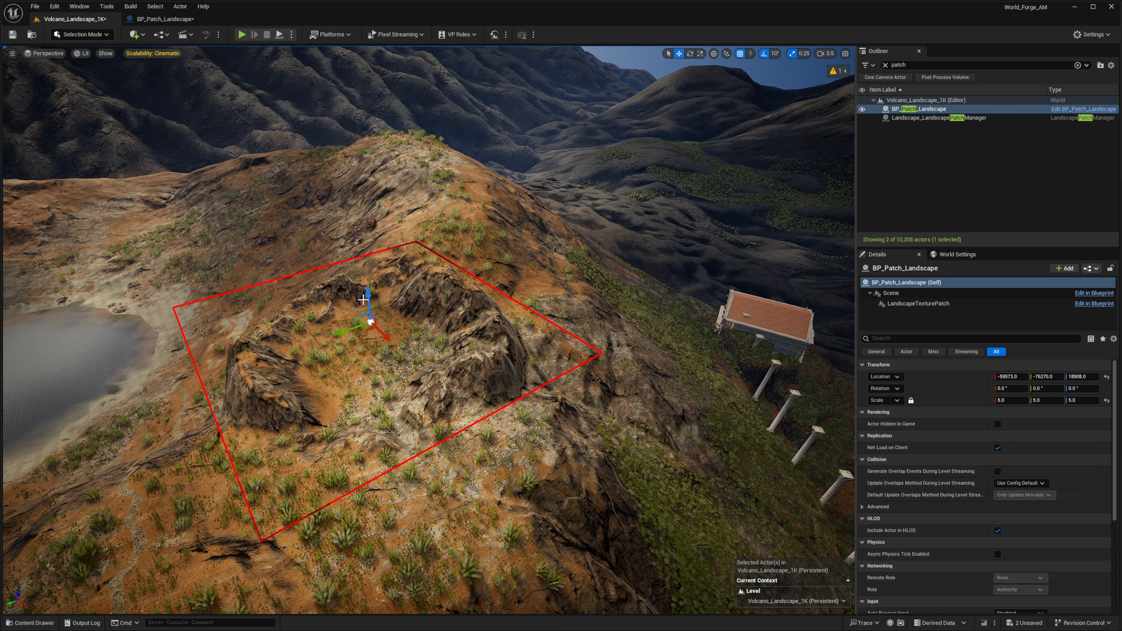
pyautogui.moveTo(371, 296); pyautogui.dragTo(383, 352)
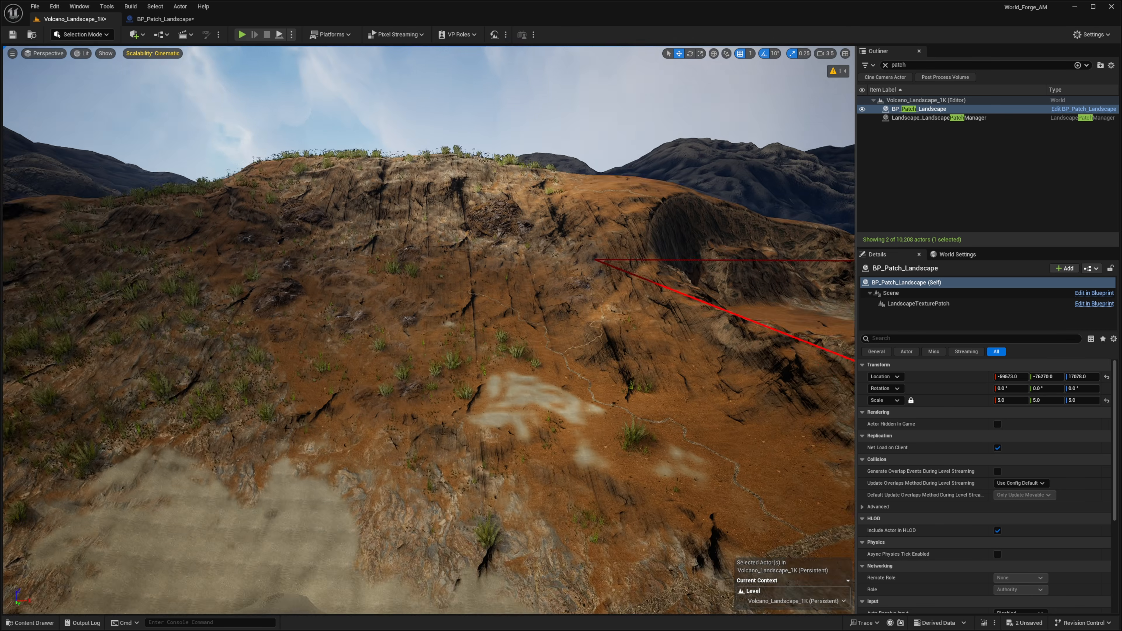
pyautogui.moveTo(428, 329); pyautogui.dragTo(411, 371, button='right')
pyautogui.click(919, 304)
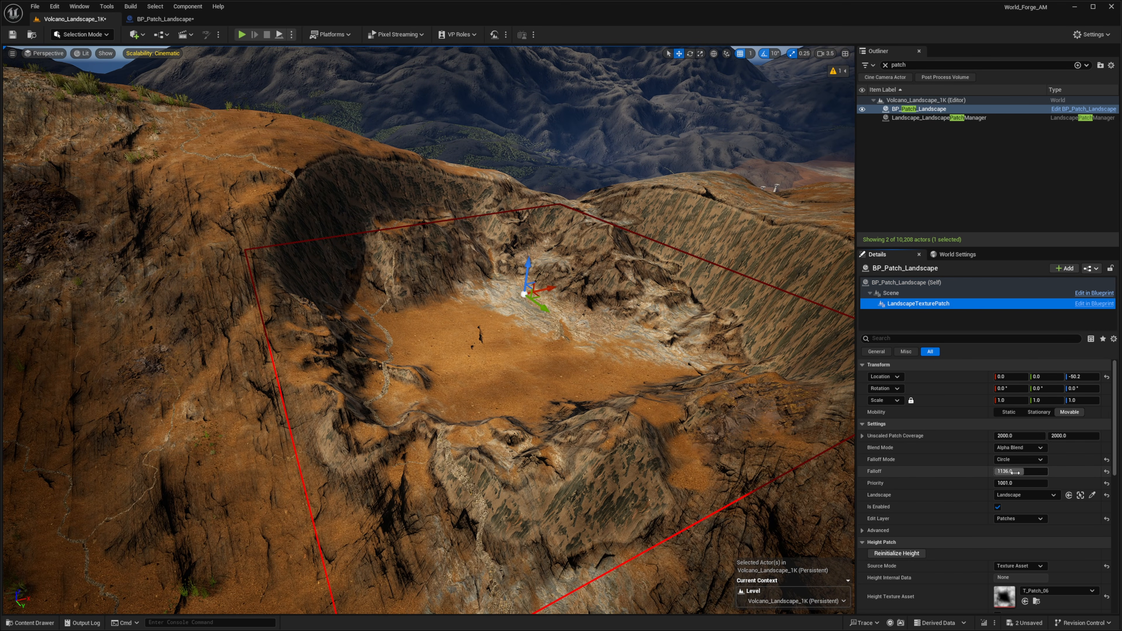
pyautogui.moveTo(1014, 471); pyautogui.dragTo(927, 472)
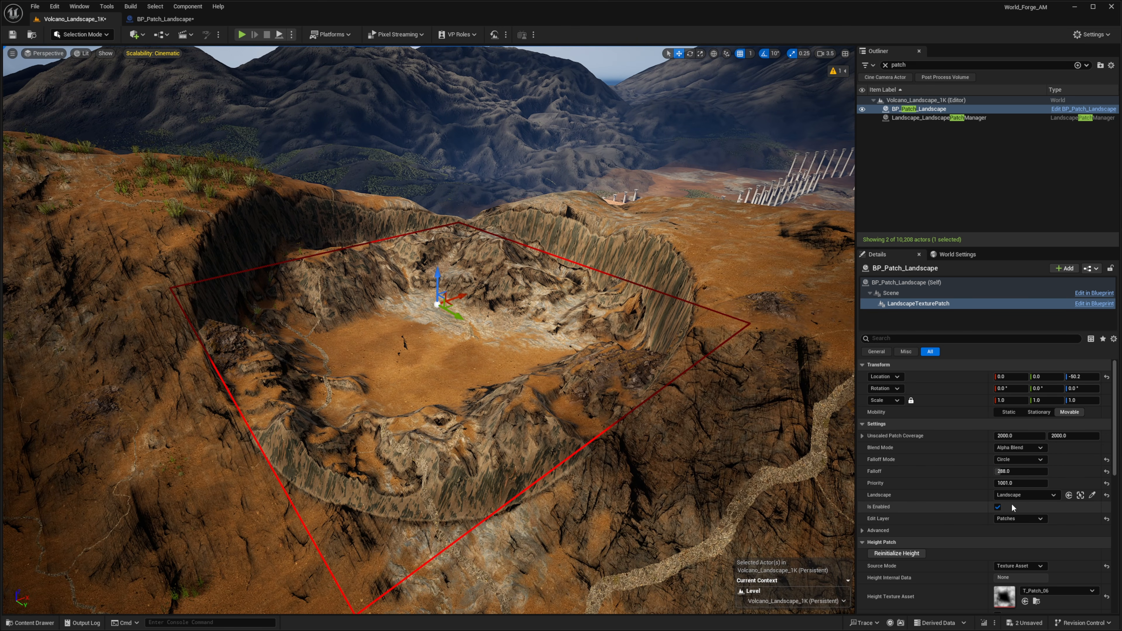
# Switch the Falloff Mode to Rounded Rectangle and back to Circle
pyautogui.click(1011, 476)
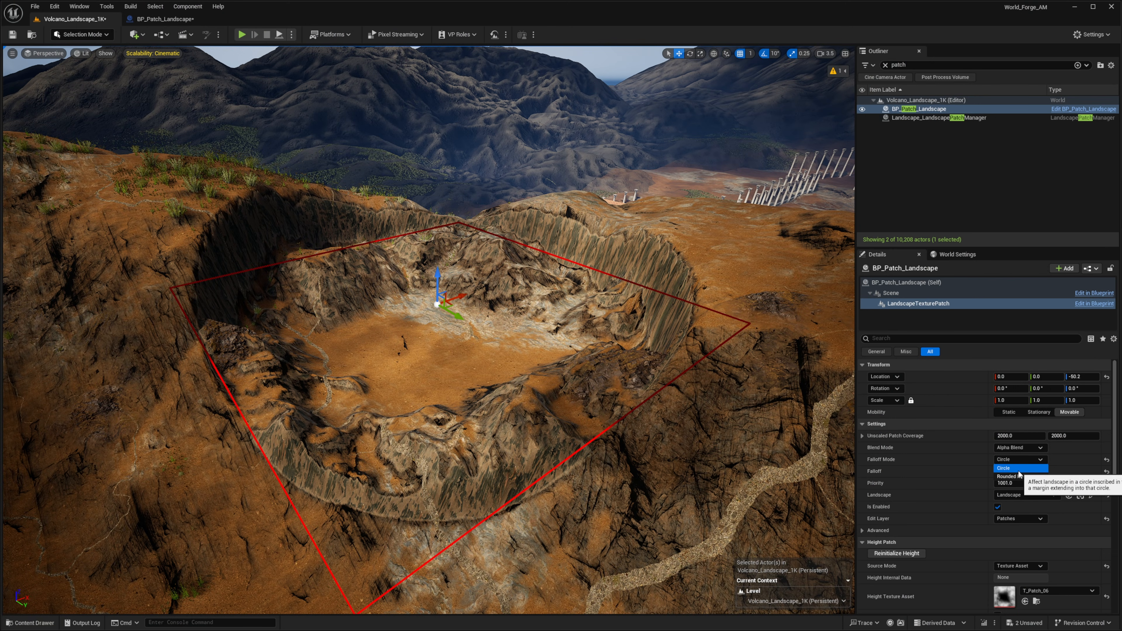
pyautogui.click(1020, 478)
pyautogui.click(1020, 460)
pyautogui.click(1018, 468)
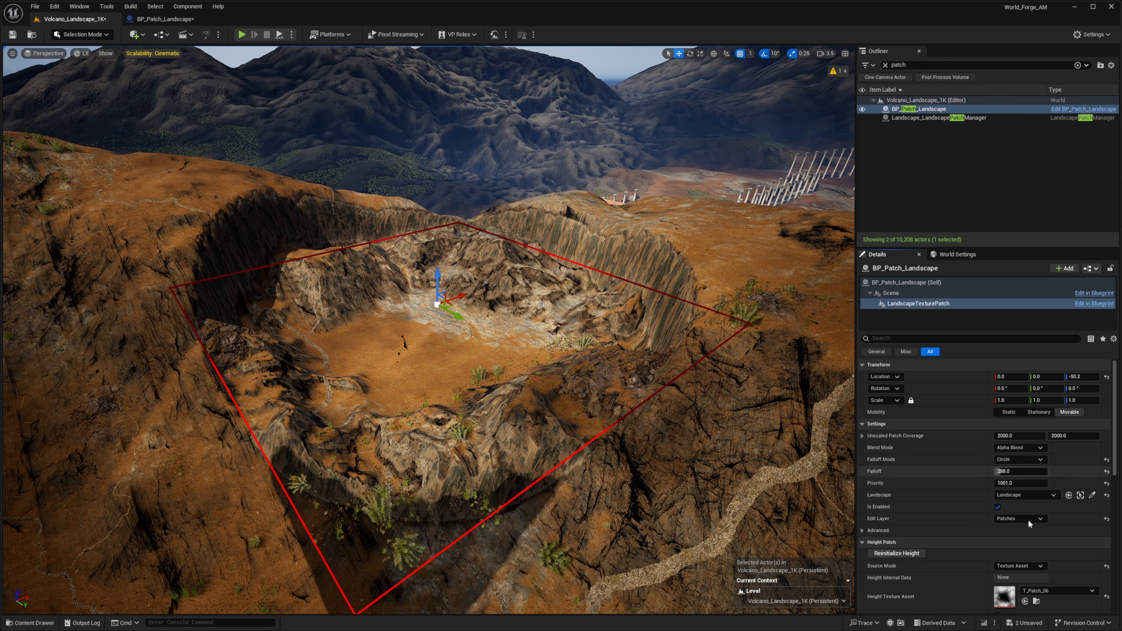
# Assign T_Patch_07 as the patch's Height Texture Asset
pyautogui.scroll(-7, 1017, 525)
pyautogui.click(1036, 503)
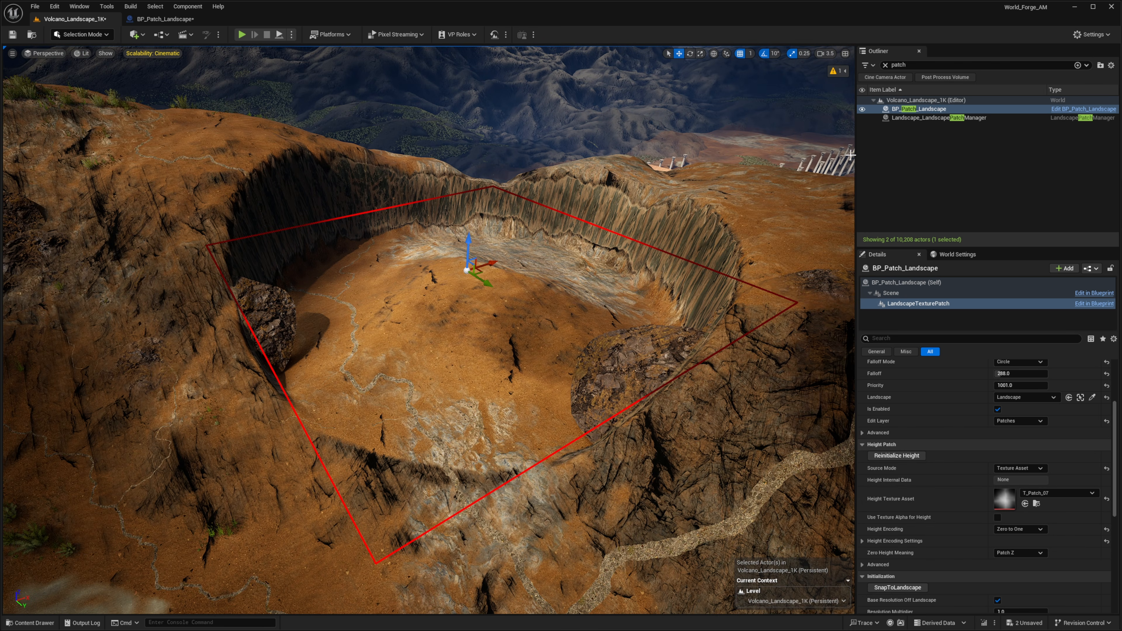
# Move the patch actor across the crater and raise it to push up a central peak
pyautogui.click(906, 280)
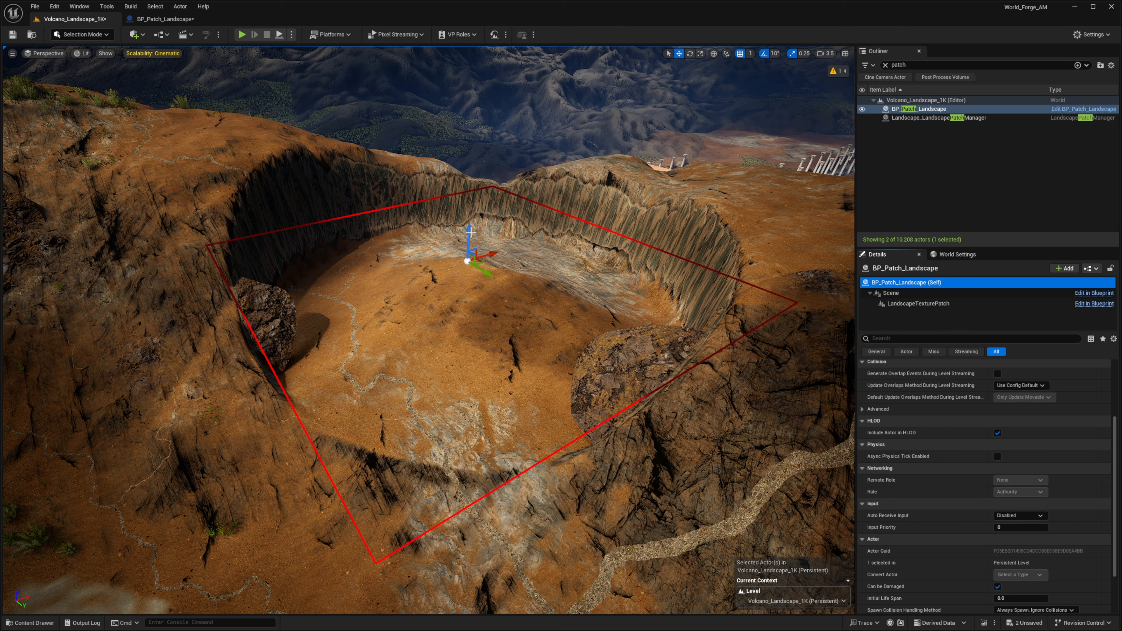
pyautogui.moveTo(466, 234); pyautogui.dragTo(499, 206)
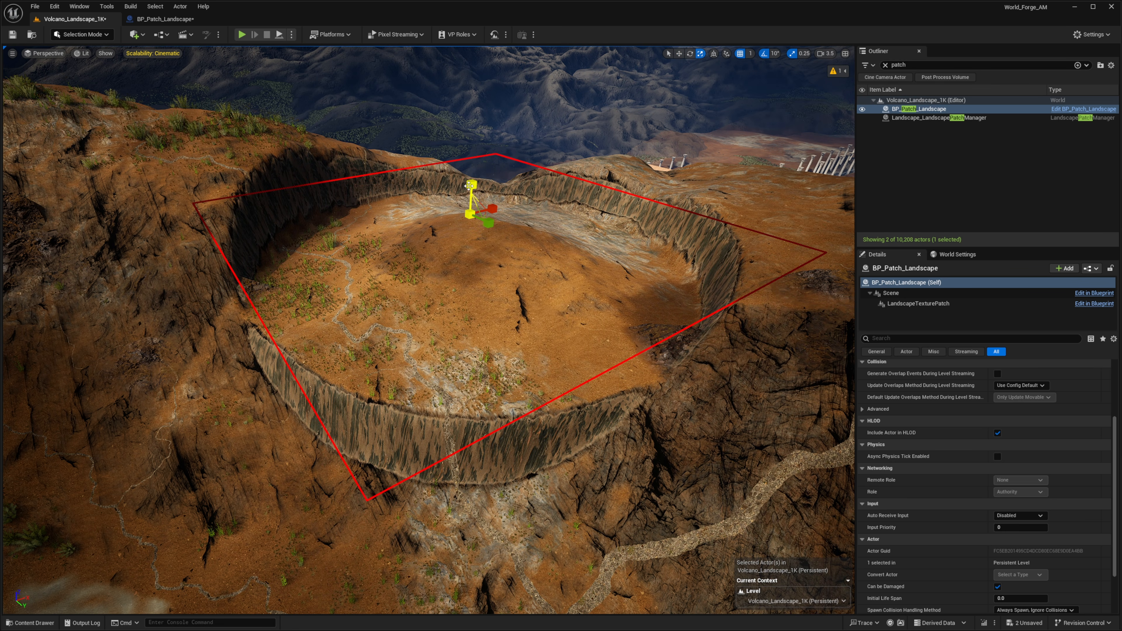
pyautogui.moveTo(471, 185); pyautogui.dragTo(472, 165)
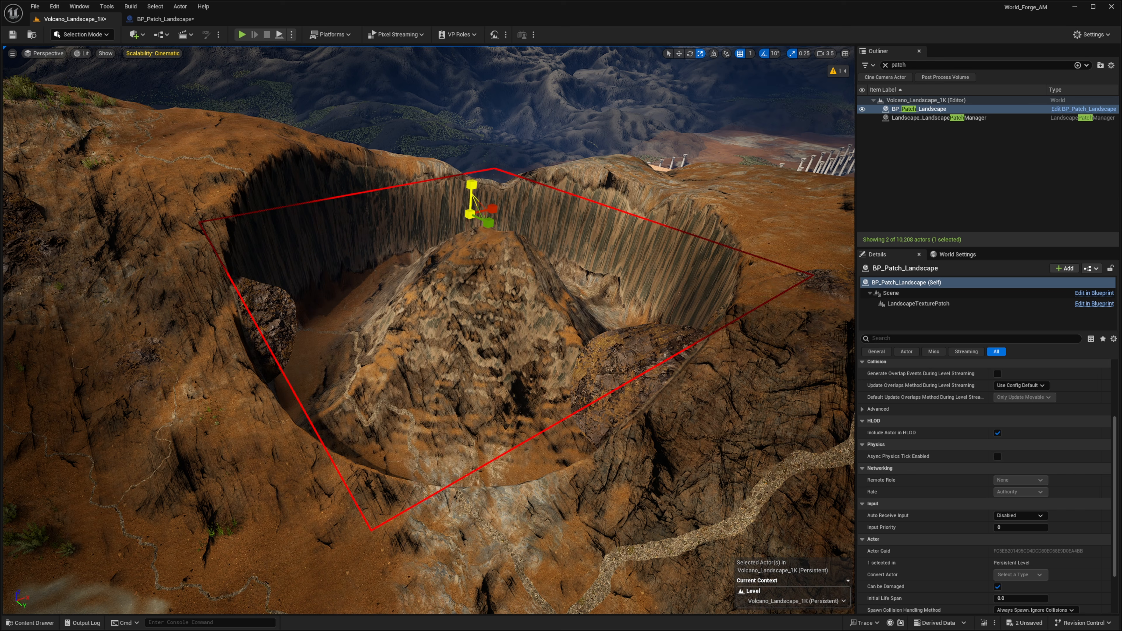
# Fly around the raised patch to inspect the reshaped crater from several angles
pyautogui.press('w')
pyautogui.moveTo(468, 282)
pyautogui.mouseDown(button='right')
pyautogui.moveTo(459, 336)
pyautogui.moveTo(530, 283)
pyautogui.moveTo(477, 287)
pyautogui.moveTo(455, 266)
pyautogui.moveTo(457, 239)
pyautogui.moveTo(471, 235)
pyautogui.moveTo(481, 267)
pyautogui.mouseUp(button='right')
pyautogui.scroll(-1, 530, 283)
pyautogui.press('s')
pyautogui.press('w')
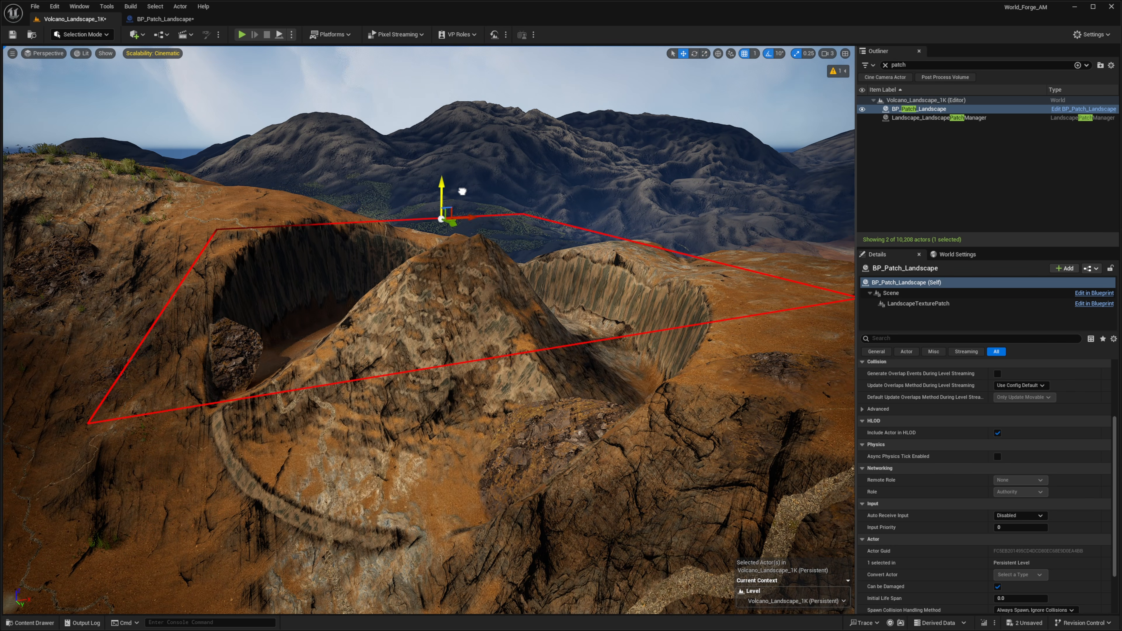
pyautogui.press('e')
pyautogui.moveTo(461, 191); pyautogui.dragTo(490, 256, button='right')
pyautogui.moveTo(393, 338); pyautogui.dragTo(601, 243)
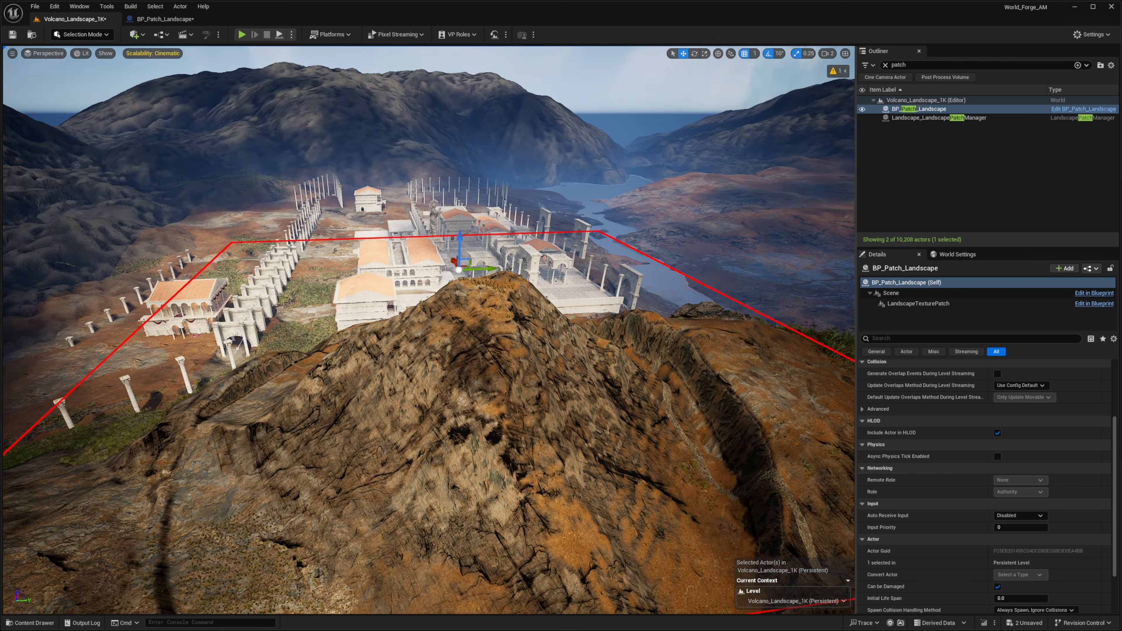
pyautogui.press('e')
pyautogui.moveTo(807, 309)
pyautogui.mouseDown(button='right')
pyautogui.moveTo(830, 341)
pyautogui.moveTo(807, 309)
pyautogui.mouseUp(button='right')
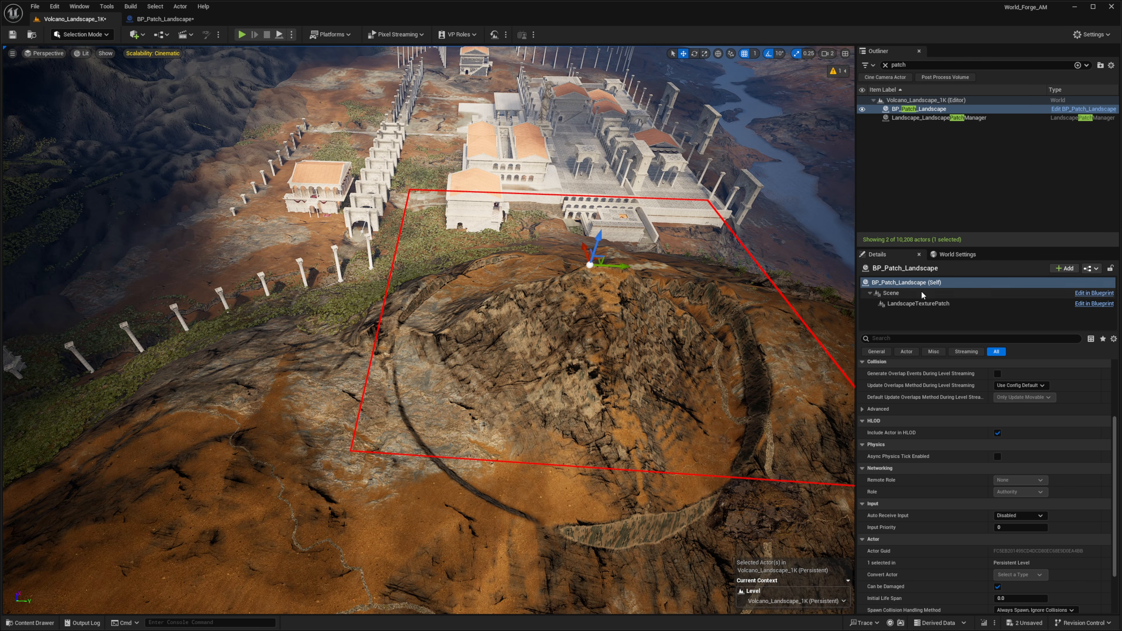
# Duplicate the patch actor and move the copy onto the nearby slope below the building
pyautogui.click(889, 283)
pyautogui.press('d')
pyautogui.moveTo(611, 399)
pyautogui.mouseDown(button='right')
pyautogui.moveTo(526, 401)
pyautogui.moveTo(612, 399)
pyautogui.mouseUp(button='right')
pyautogui.scroll(1, 612, 399)
pyautogui.keyDown('alt'); pyautogui.moveTo(594, 393); pyautogui.dragTo(384, 303); pyautogui.keyUp('alt')
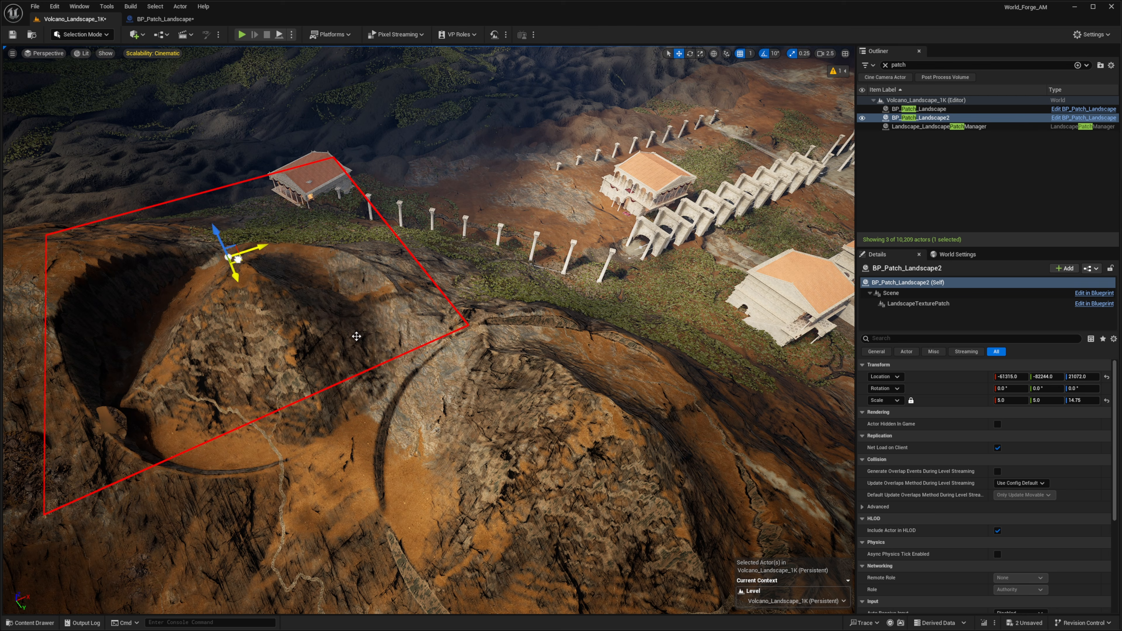
pyautogui.moveTo(315, 318); pyautogui.dragTo(274, 312, button='right')
pyautogui.press('w')
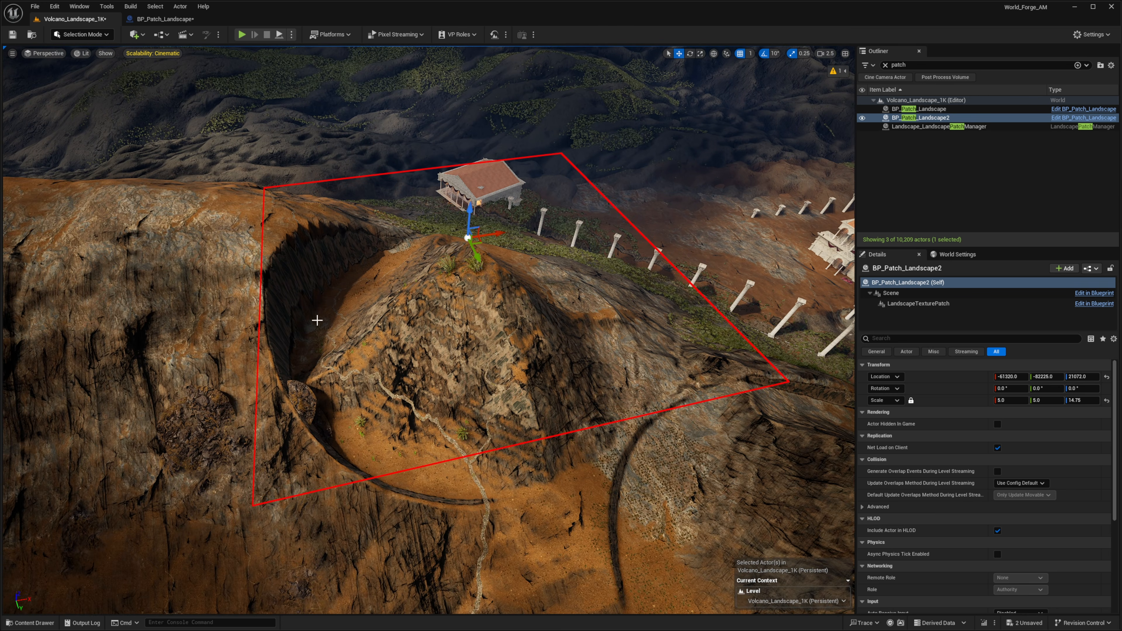
# Assign T_Patch_05 as the copied patch's Height Texture Asset
pyautogui.hotkey('ctrl', 'space')
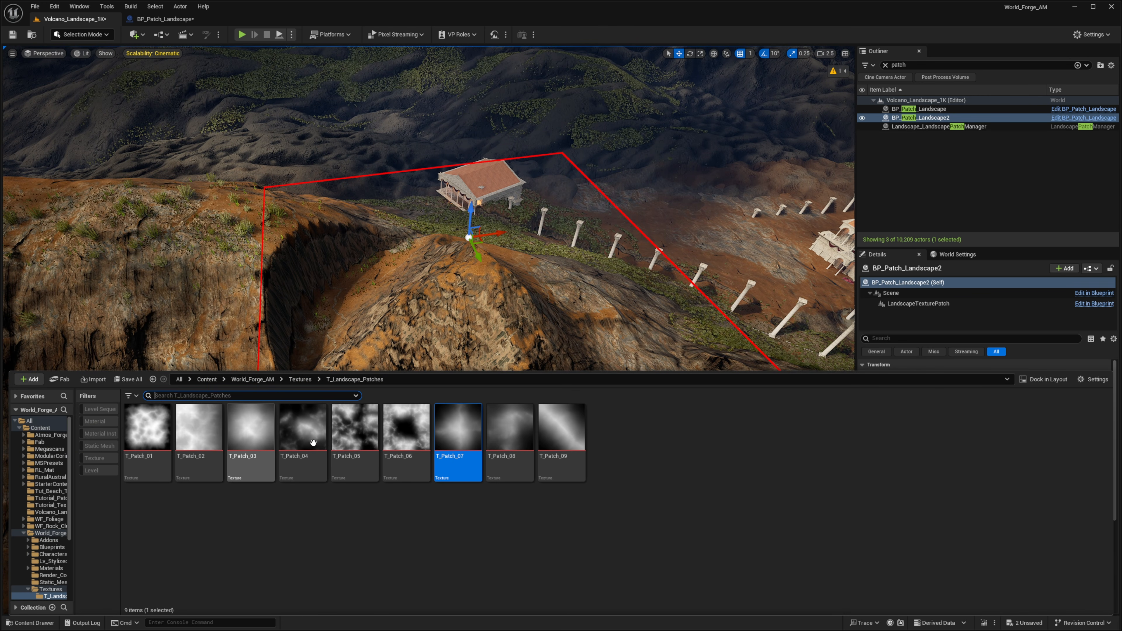
pyautogui.hotkey('ctrl', 'space')
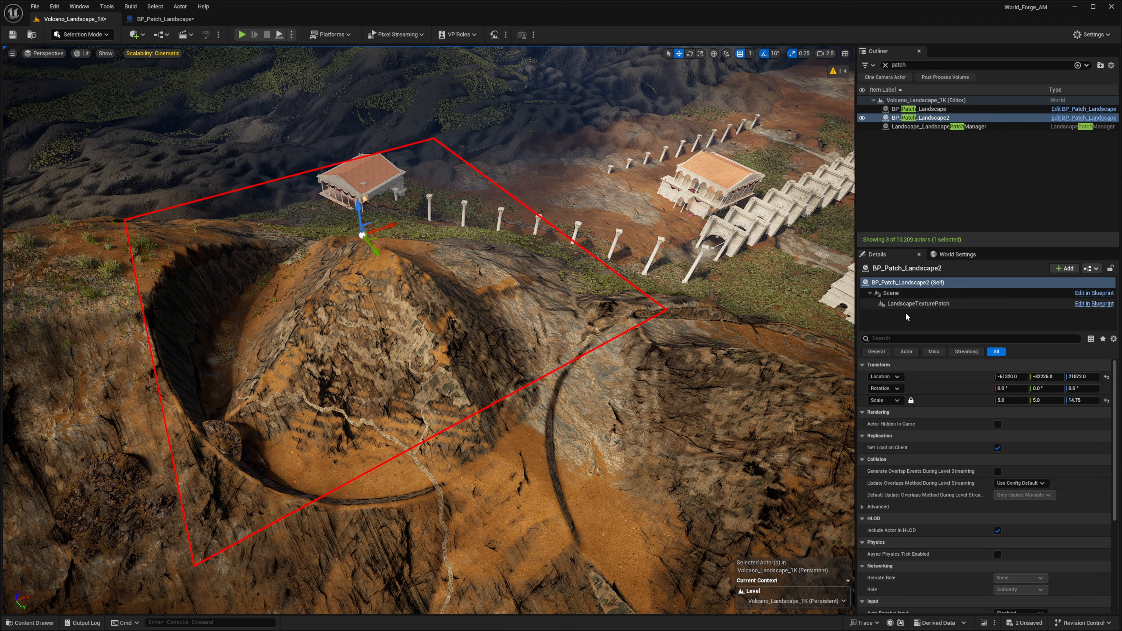
pyautogui.click(909, 304)
pyautogui.click(1025, 602)
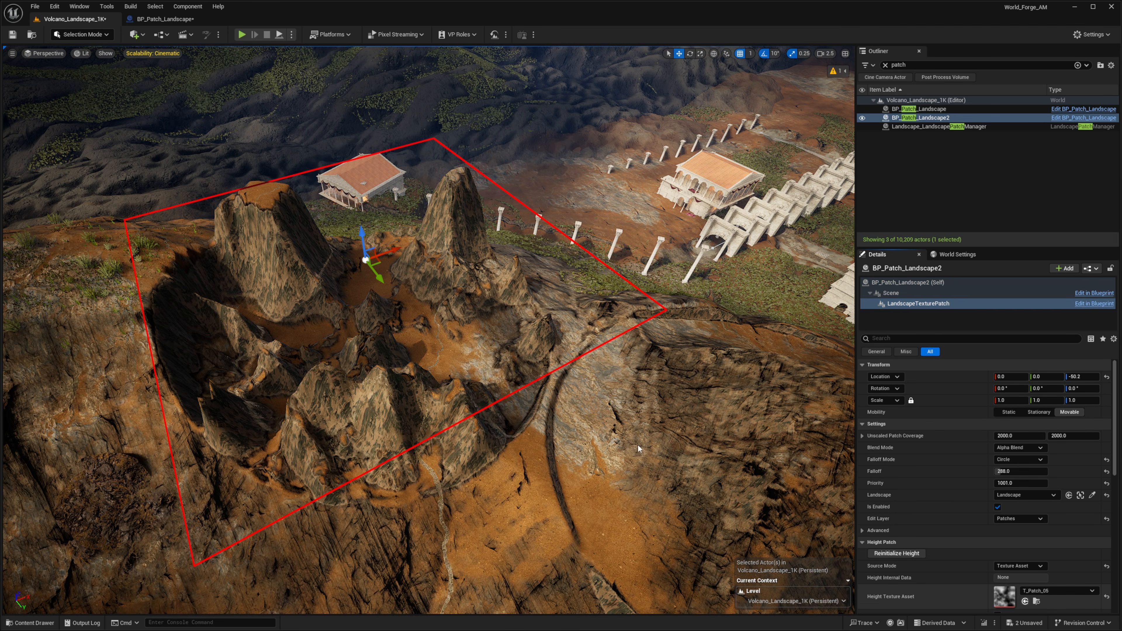
# Lower the copied patch actor vertically to adjust its height
pyautogui.press('d')
pyautogui.moveTo(636, 398); pyautogui.dragTo(570, 400, button='right')
pyautogui.moveTo(465, 232); pyautogui.dragTo(465, 232, button='right')
pyautogui.press('q')
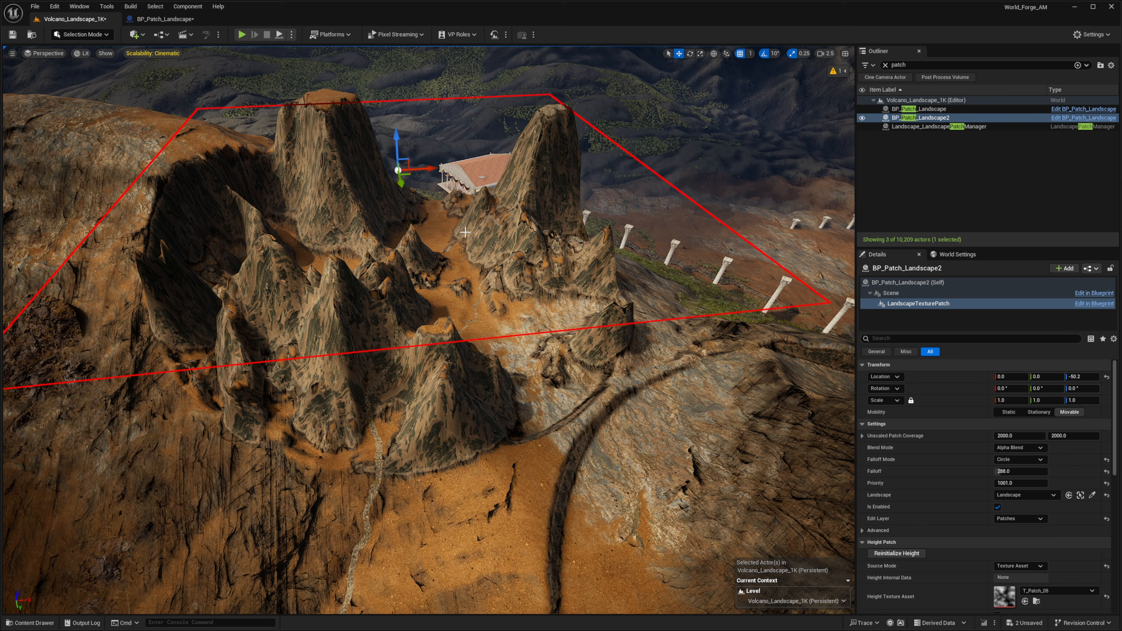
pyautogui.click(910, 282)
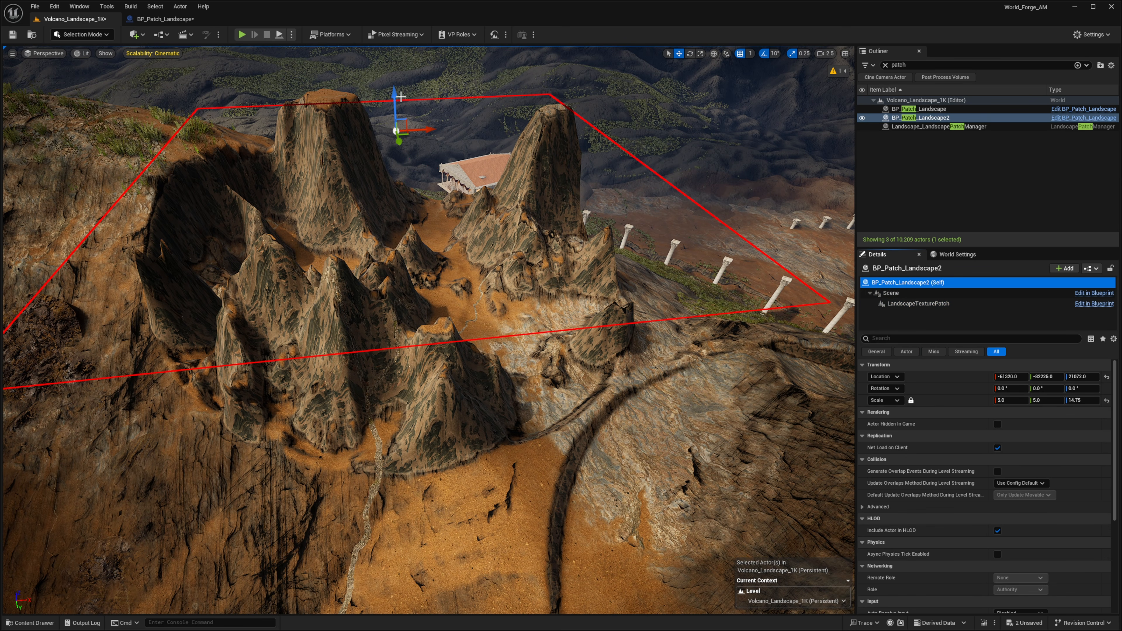
pyautogui.moveTo(394, 96); pyautogui.dragTo(396, 142)
pyautogui.press('q')
pyautogui.moveTo(396, 142); pyautogui.dragTo(387, 77, button='right')
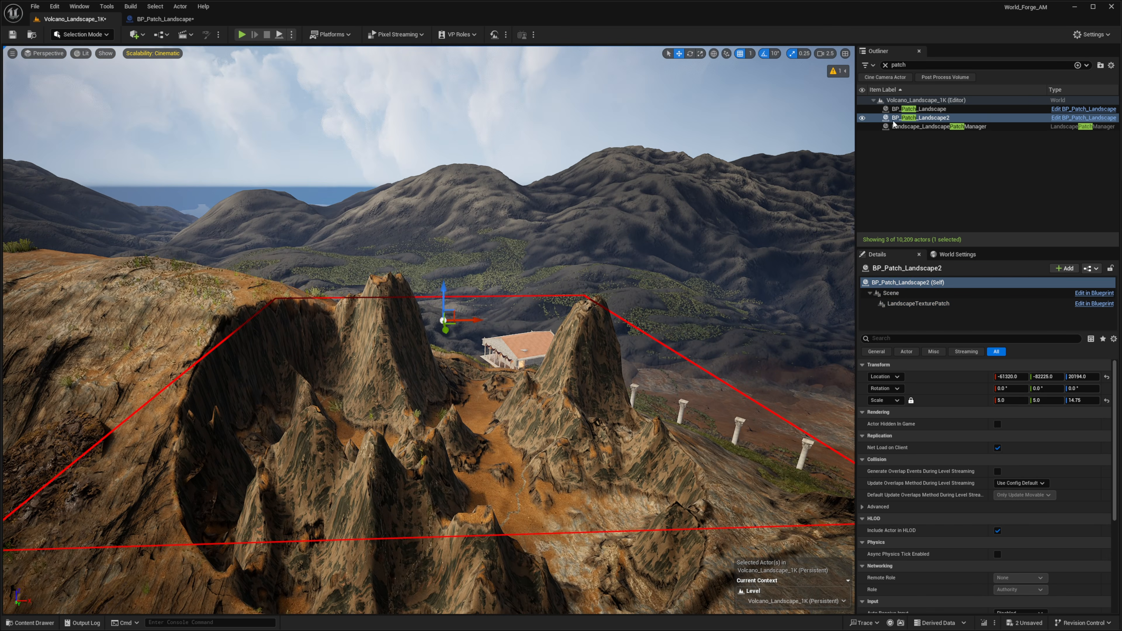
# Switch the copy's Falloff Mode to Rounded Rectangle and back to Circle
pyautogui.click(914, 304)
pyautogui.moveTo(638, 365); pyautogui.dragTo(614, 406, button='right')
pyautogui.click(1021, 460)
pyautogui.click(1017, 478)
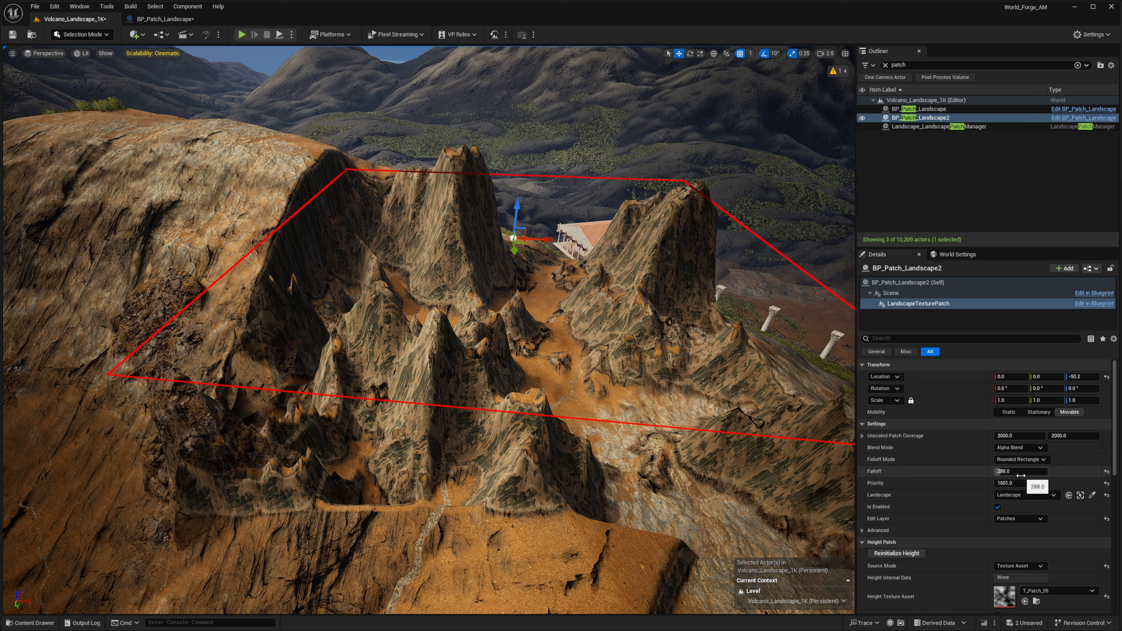
pyautogui.click(1022, 460)
pyautogui.click(1015, 469)
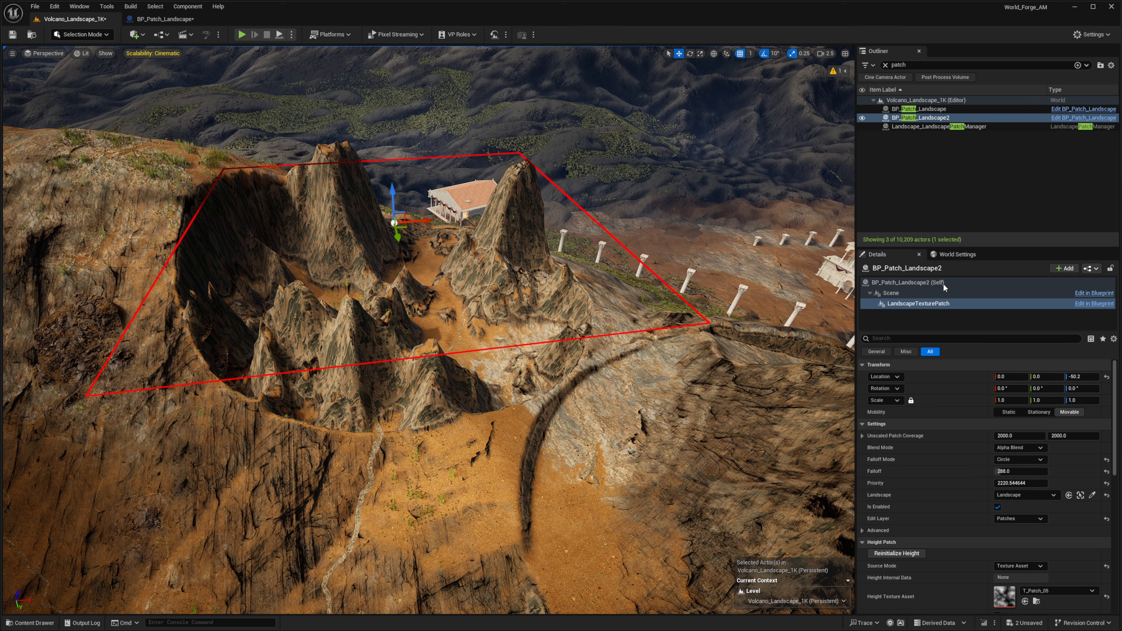
# Move the copied patch actor sideways along the slope
pyautogui.click(943, 284)
pyautogui.moveTo(406, 200); pyautogui.dragTo(521, 259)
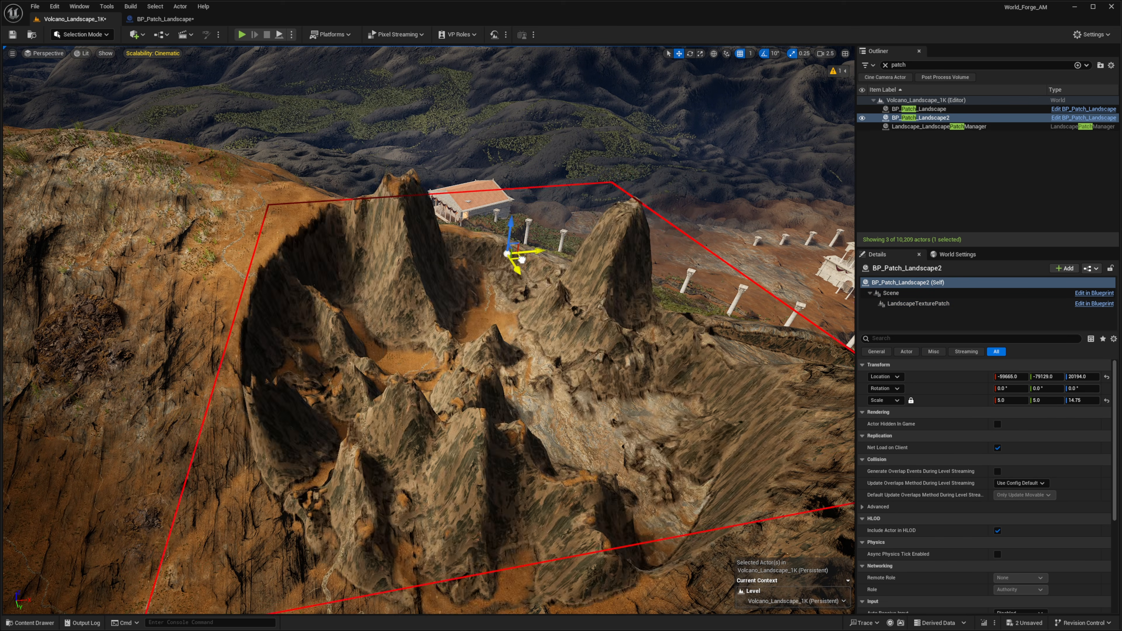
pyautogui.moveTo(521, 260); pyautogui.dragTo(529, 265)
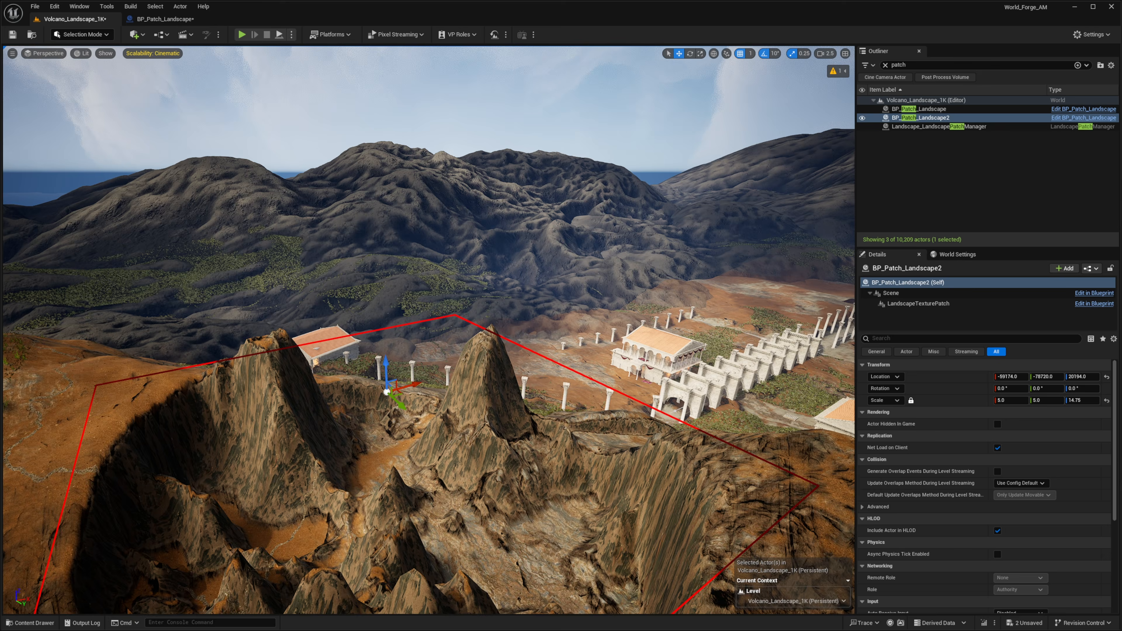
pyautogui.moveTo(485, 327); pyautogui.dragTo(499, 384, button='right')
# Lower the copied texture patch's Priority to about 215
pyautogui.click(917, 303)
pyautogui.moveTo(1016, 472); pyautogui.dragTo(1029, 472)
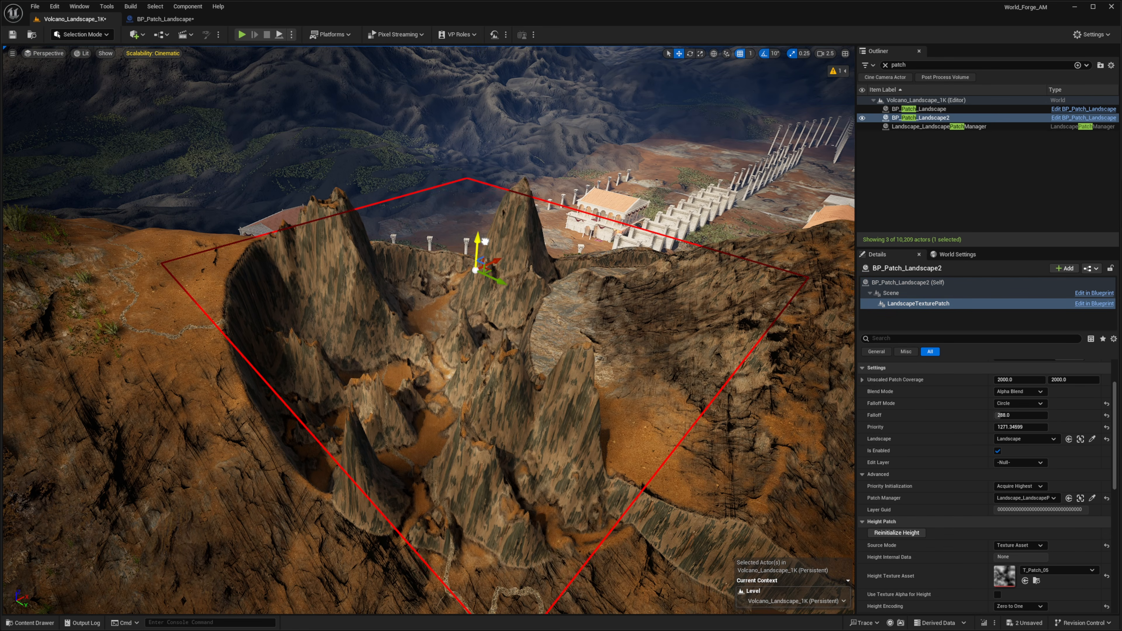
pyautogui.scroll(3, 1027, 497)
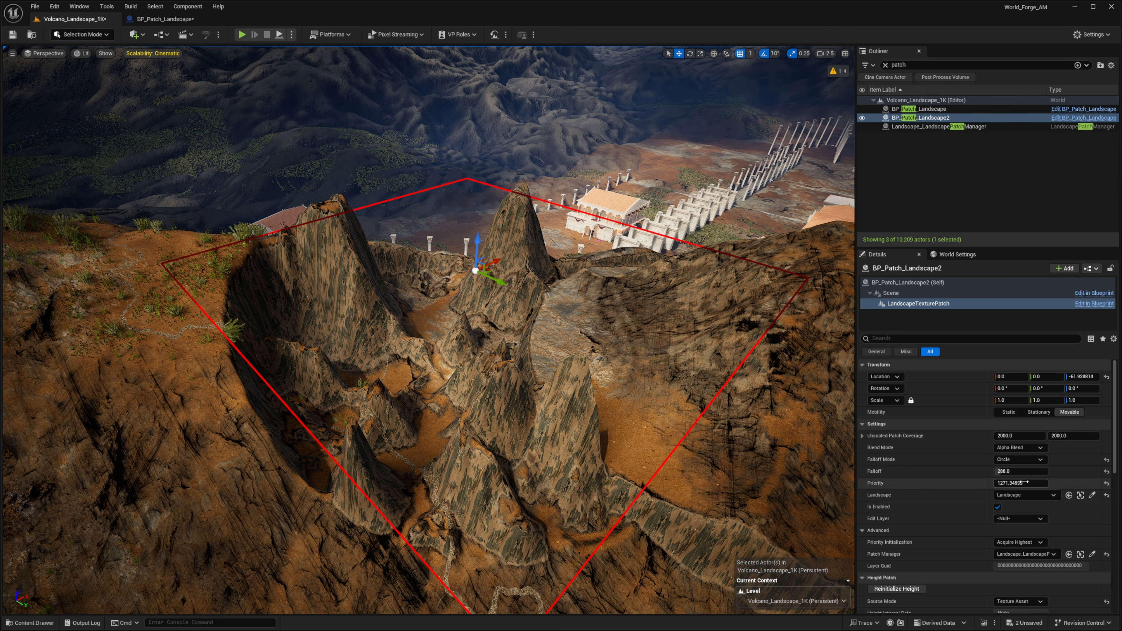
pyautogui.moveTo(1021, 483); pyautogui.dragTo(1003, 482)
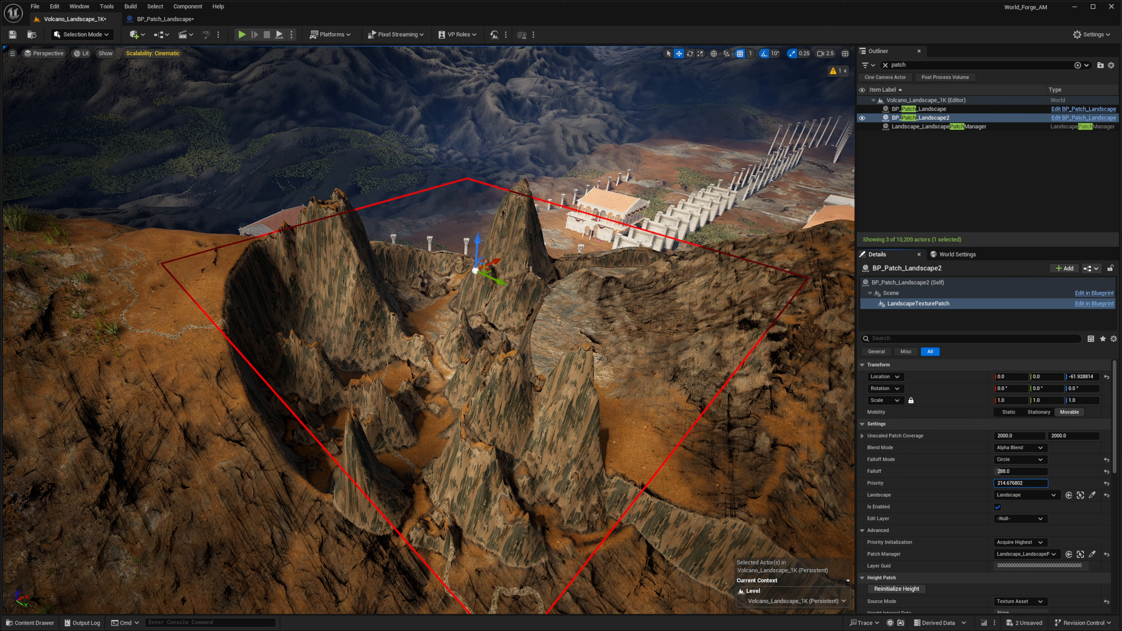
# Assign Landscape_LandscapePatchManager as the Patch Manager of the original patch's texture patch component
pyautogui.moveTo(772, 390); pyautogui.dragTo(817, 391, button='right')
pyautogui.click(928, 110)
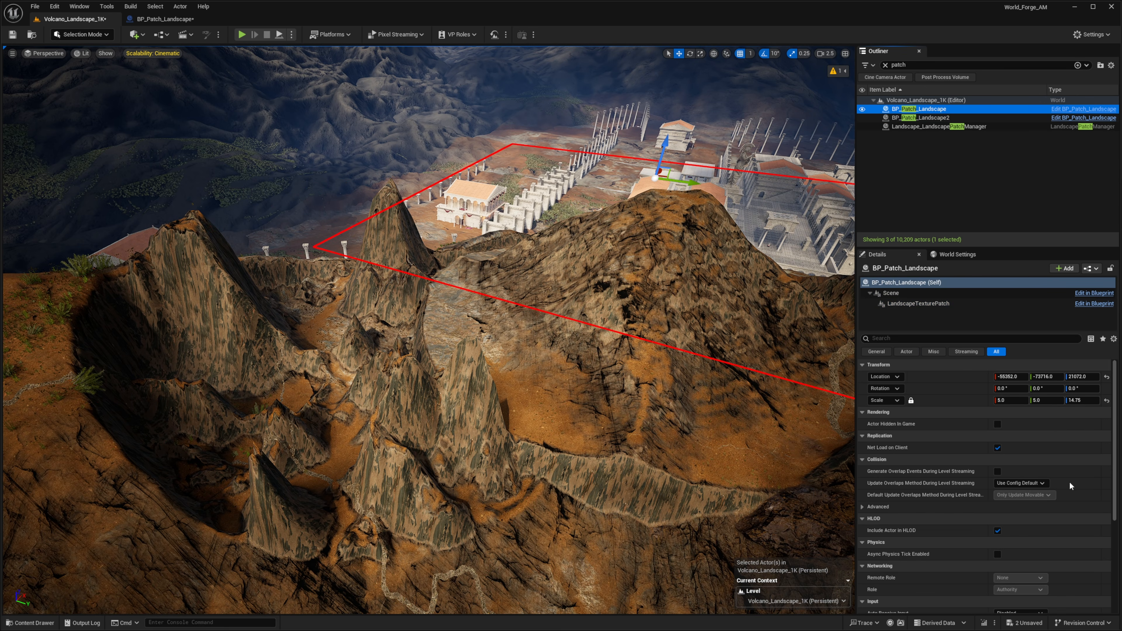
pyautogui.click(895, 304)
pyautogui.click(1020, 555)
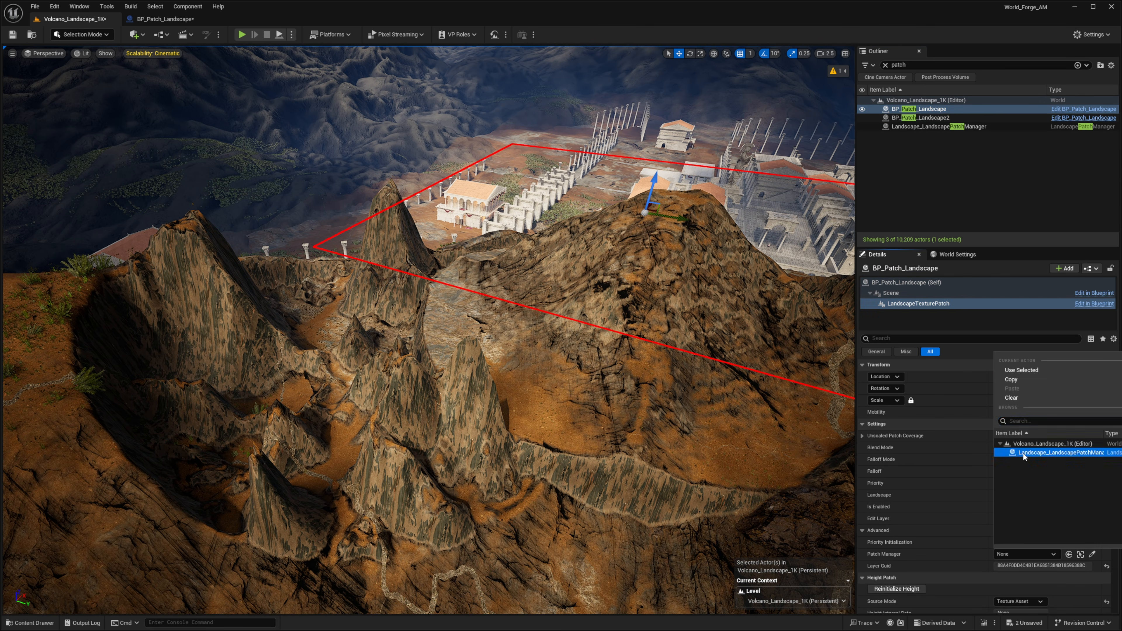
pyautogui.click(1024, 453)
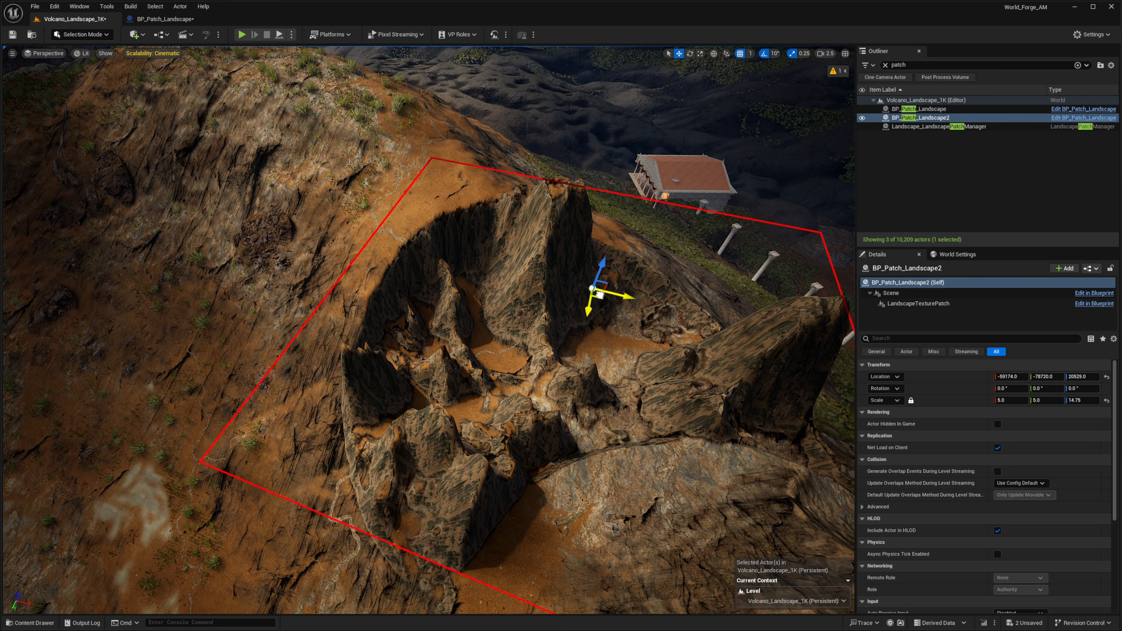
# Duplicate the second patch actor and place the rotated copy on the lower slope beside the building
pyautogui.moveTo(599, 293); pyautogui.dragTo(494, 238)
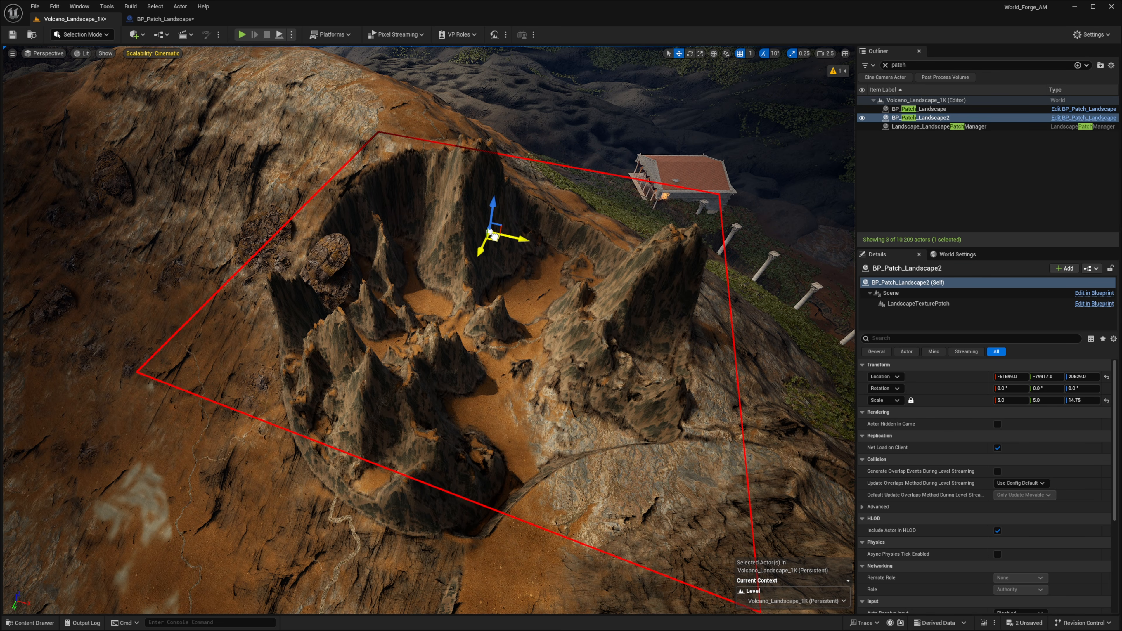
pyautogui.moveTo(494, 238); pyautogui.dragTo(335, 328, button='right')
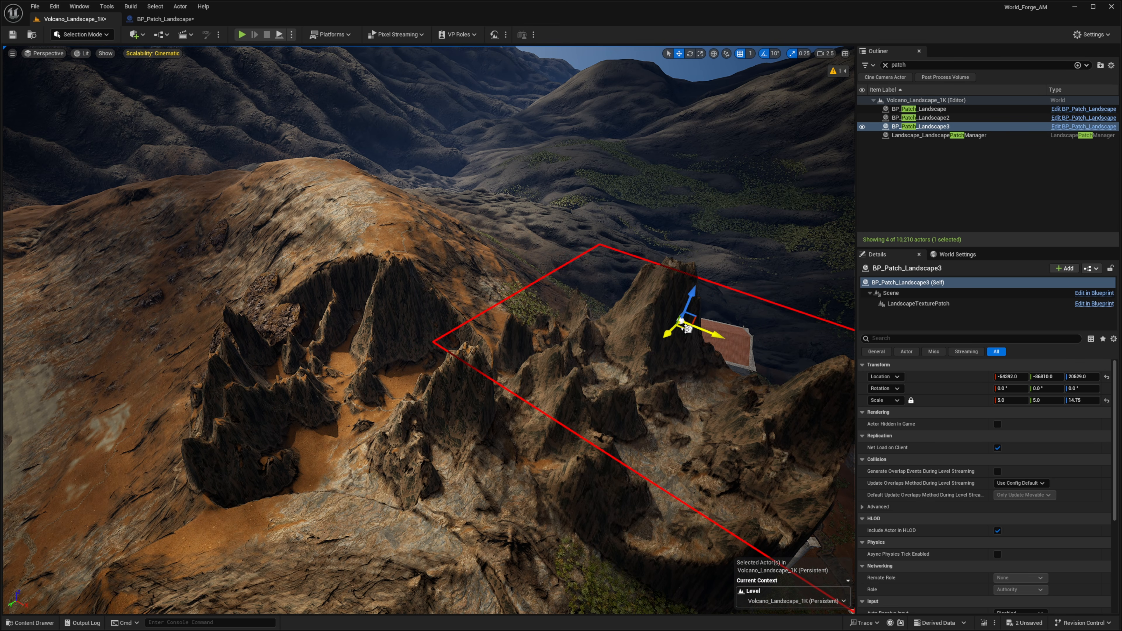
pyautogui.moveTo(686, 329); pyautogui.dragTo(656, 329, button='right')
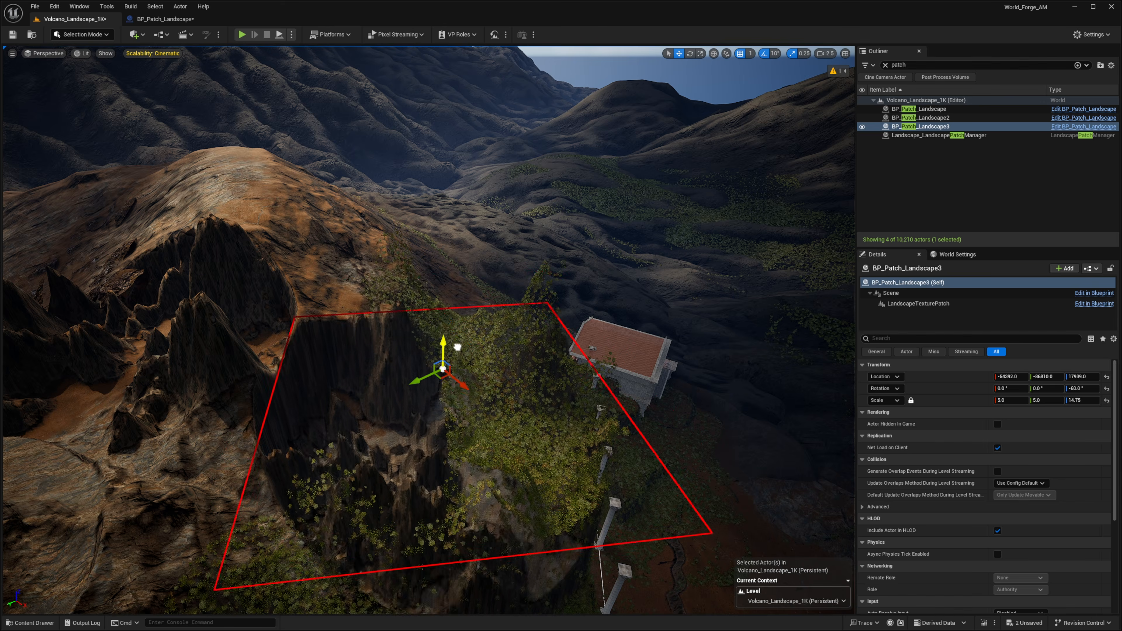
# Play in editor and walk through the new rocky terrain, then stop play
pyautogui.hotkey('alt', 'p')
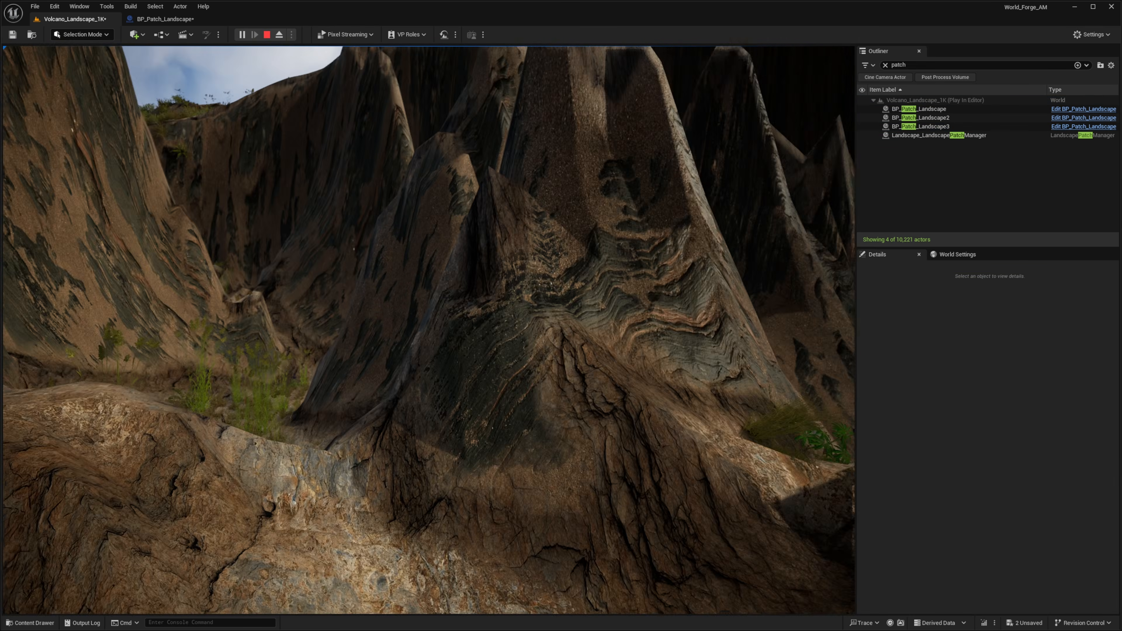
pyautogui.press('w')
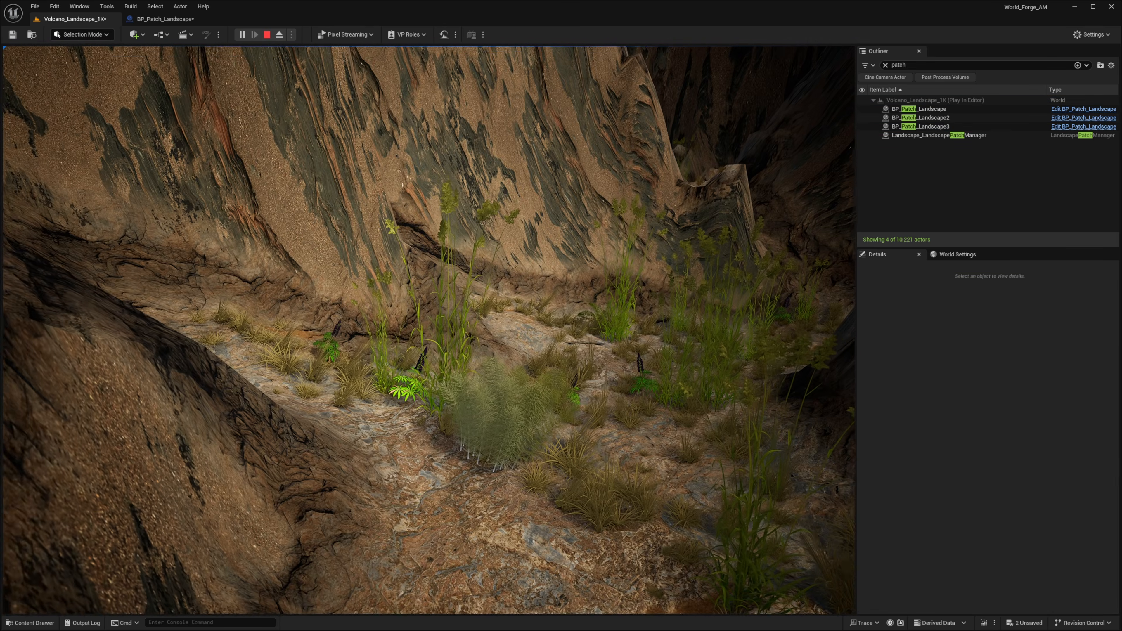
pyautogui.press('Escape')
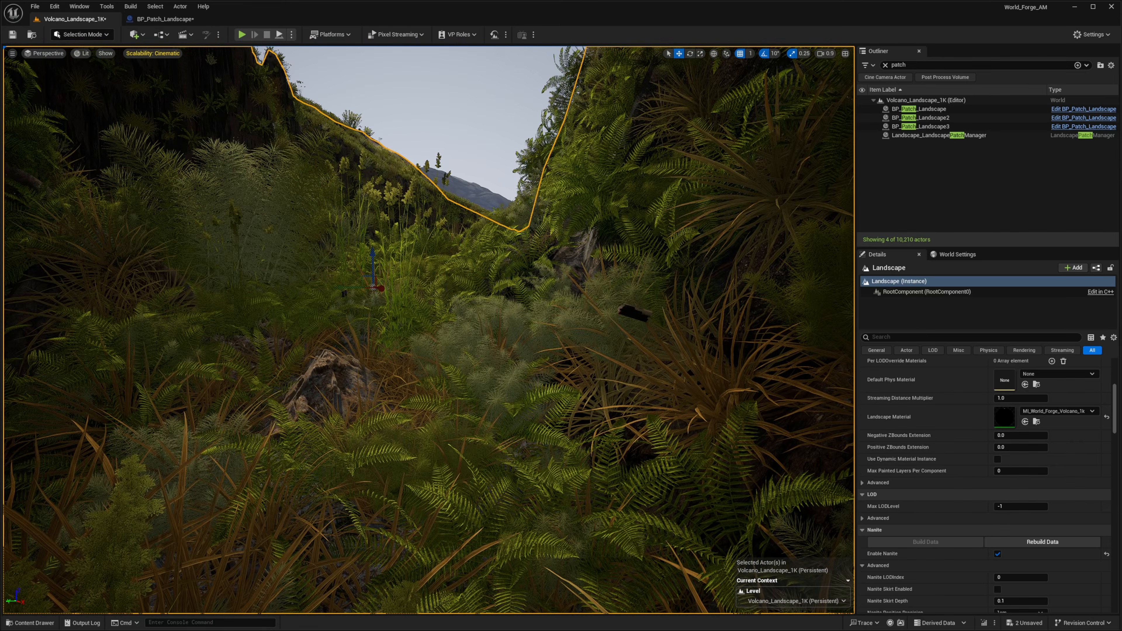
# Switch to Landscape Mode's Sculpt tool and set its Tool Strength to about 0.71
pyautogui.press('w')
pyautogui.scroll(1, 428, 330)
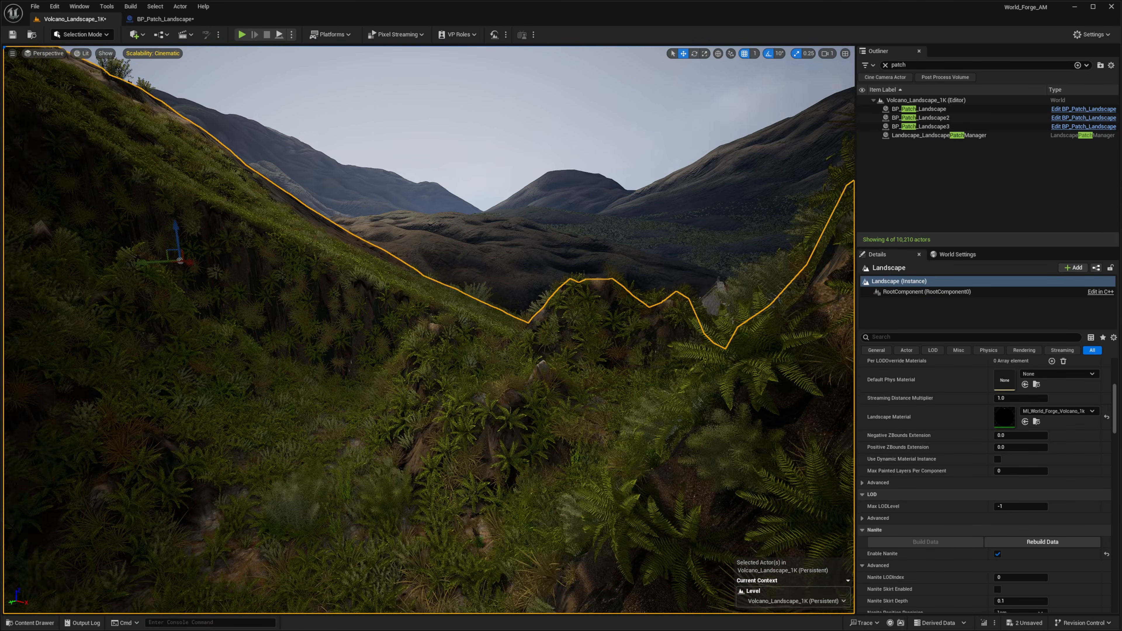
pyautogui.press('w')
pyautogui.scroll(-2, 429, 329)
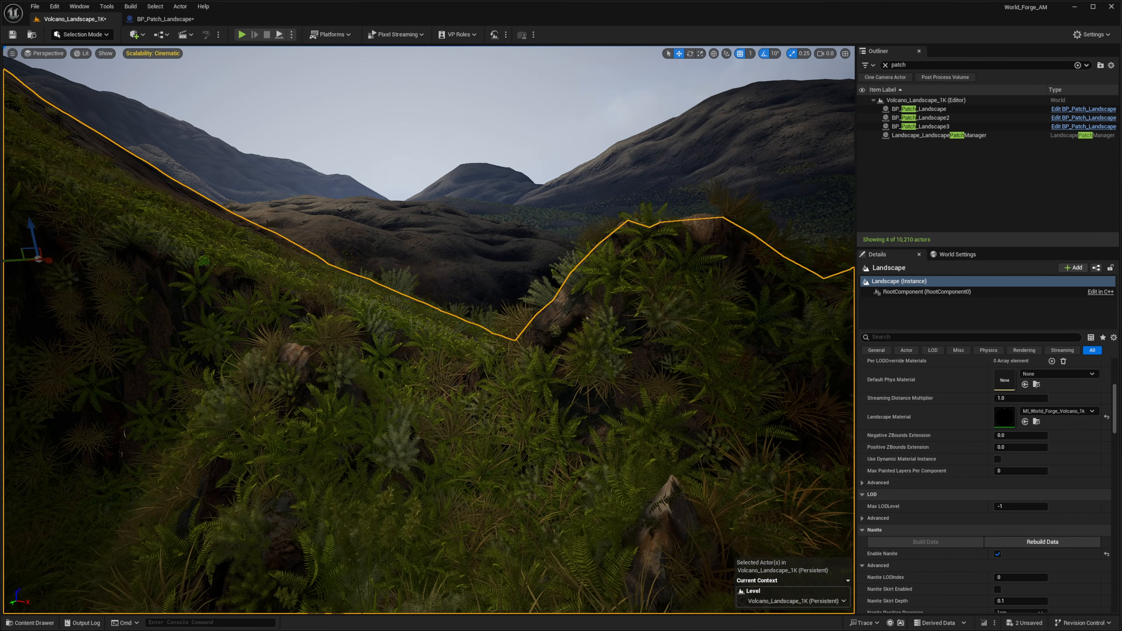
pyautogui.press('w')
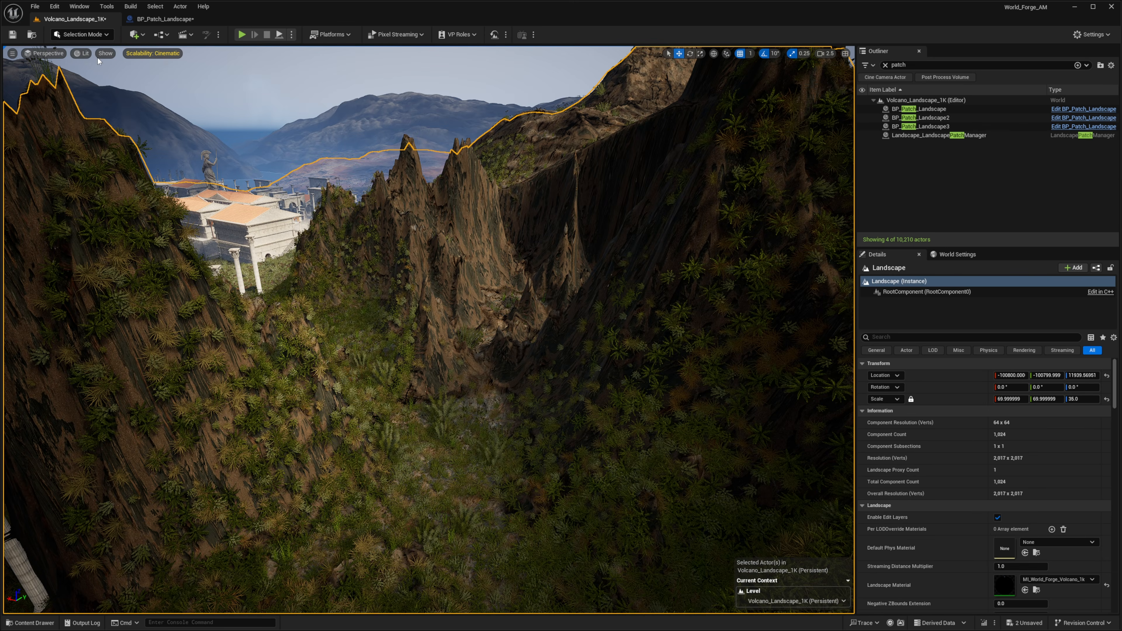
pyautogui.click(84, 35)
pyautogui.click(99, 62)
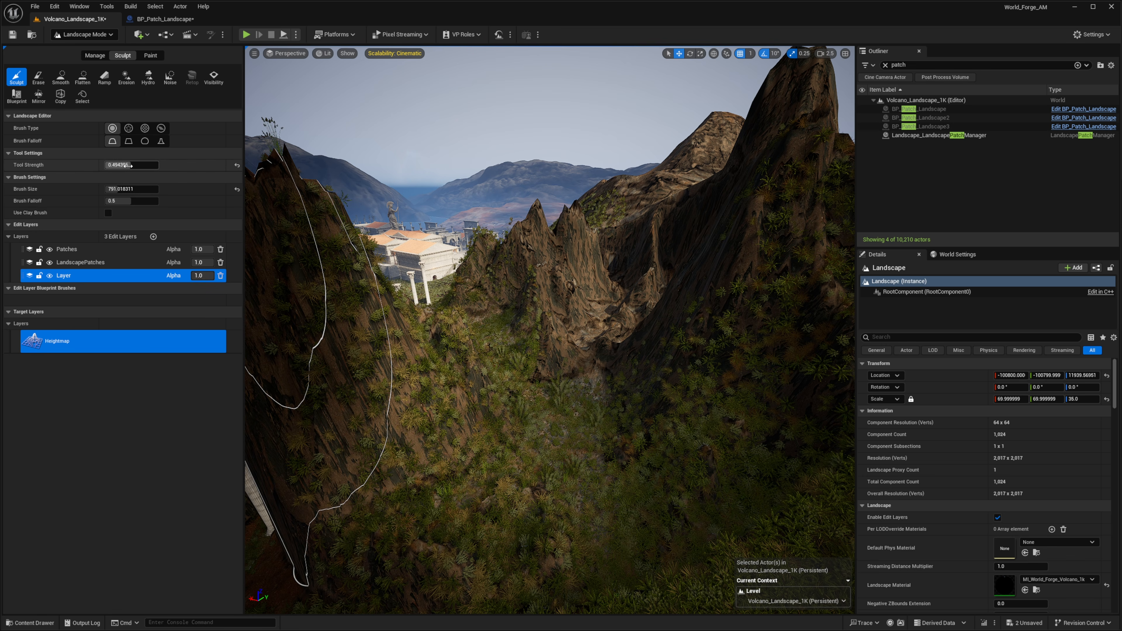
pyautogui.moveTo(131, 165); pyautogui.dragTo(142, 164)
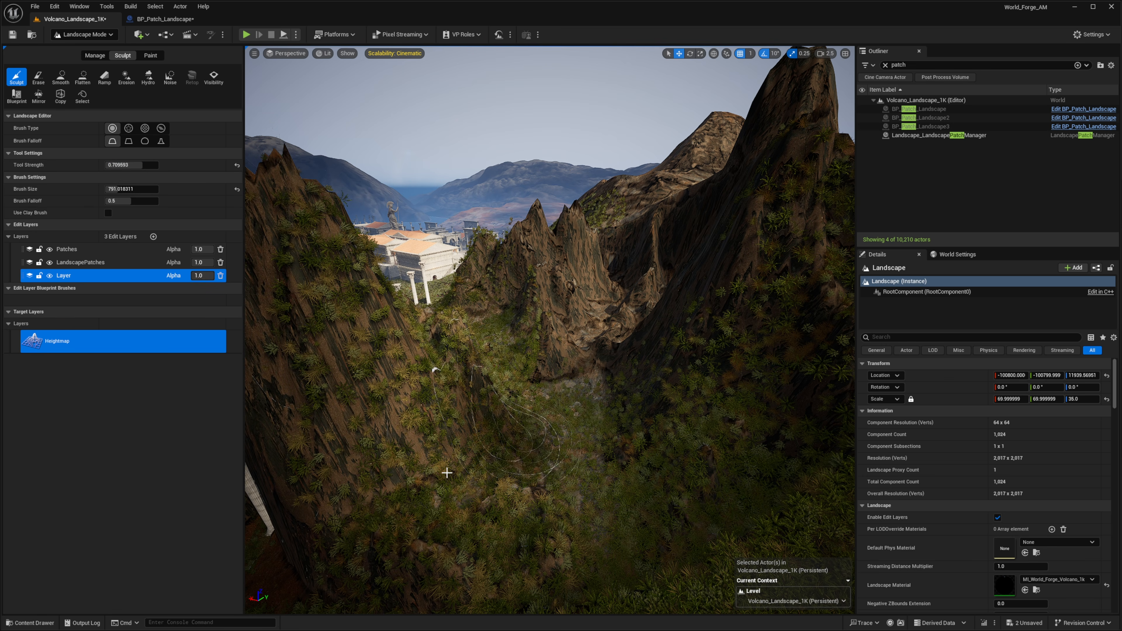
# Sculpt the slope beside the building with a few brush strokes, undoing one of them
pyautogui.press('s')
pyautogui.moveTo(546, 478); pyautogui.dragTo(652, 508, button='right')
pyautogui.press('w')
pyautogui.moveTo(468, 528); pyautogui.dragTo(420, 524)
pyautogui.hotkey('ctrl', 'z')
pyautogui.moveTo(419, 524); pyautogui.dragTo(469, 537, button='right')
pyautogui.press('a')
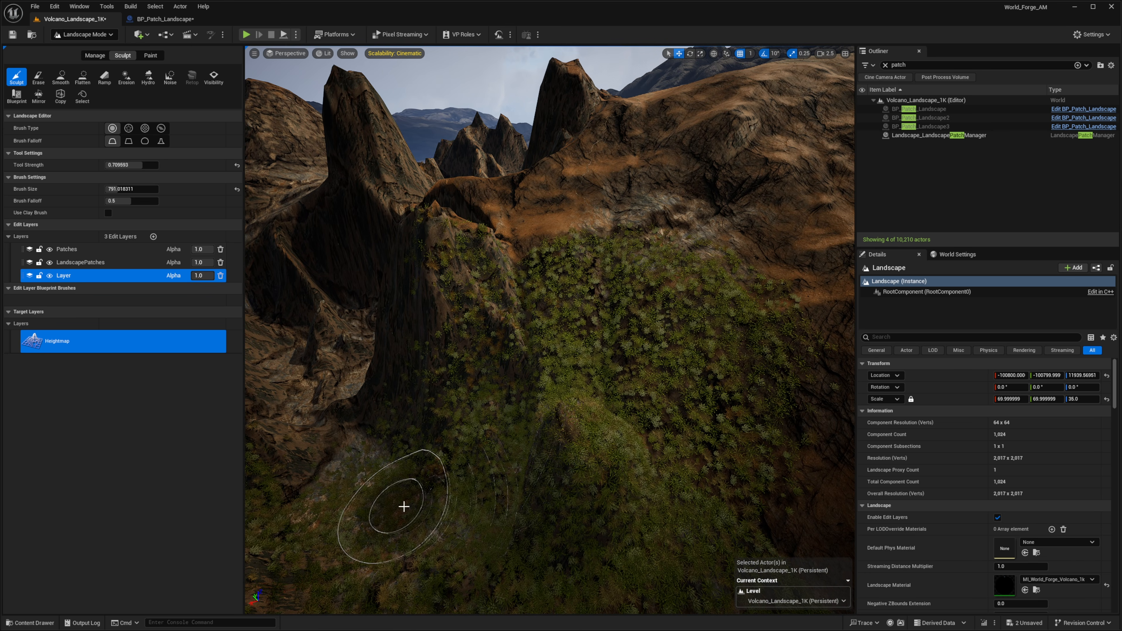
pyautogui.moveTo(525, 463); pyautogui.dragTo(536, 419)
pyautogui.moveTo(544, 322); pyautogui.dragTo(477, 265)
pyautogui.press('d')
pyautogui.moveTo(477, 266)
pyautogui.mouseDown(button='right')
pyautogui.moveTo(398, 260)
pyautogui.moveTo(455, 355)
pyautogui.mouseUp(button='right')
# Return to selection mode, select BP_Patch_Landscape3 and move it across the slope toward the buildings
pyautogui.hotkey('shift', '1')
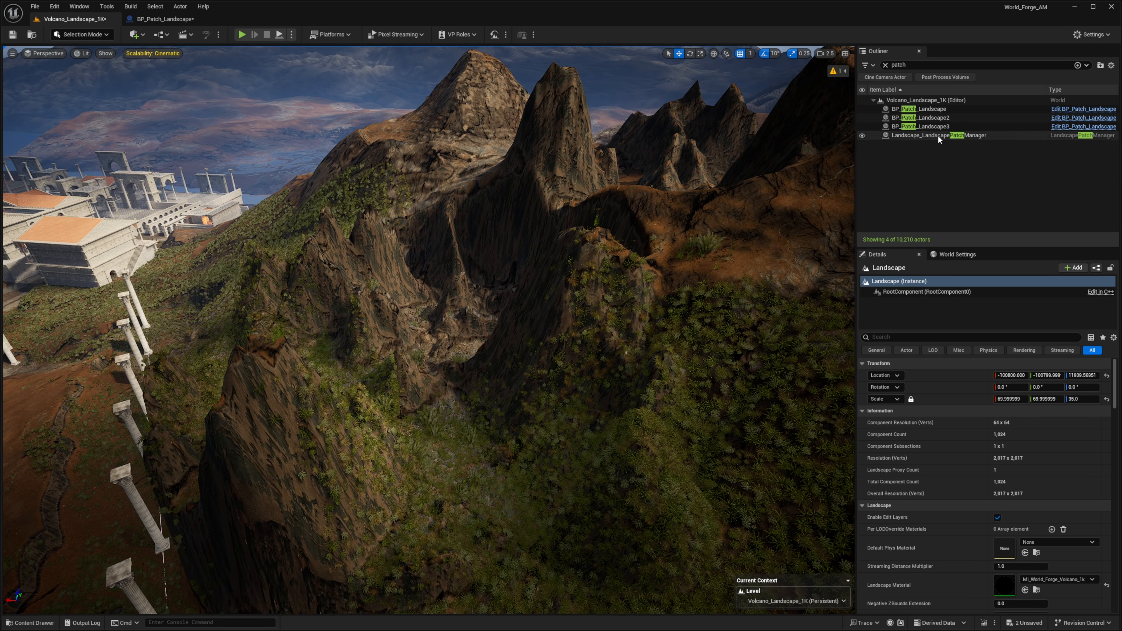
pyautogui.click(920, 127)
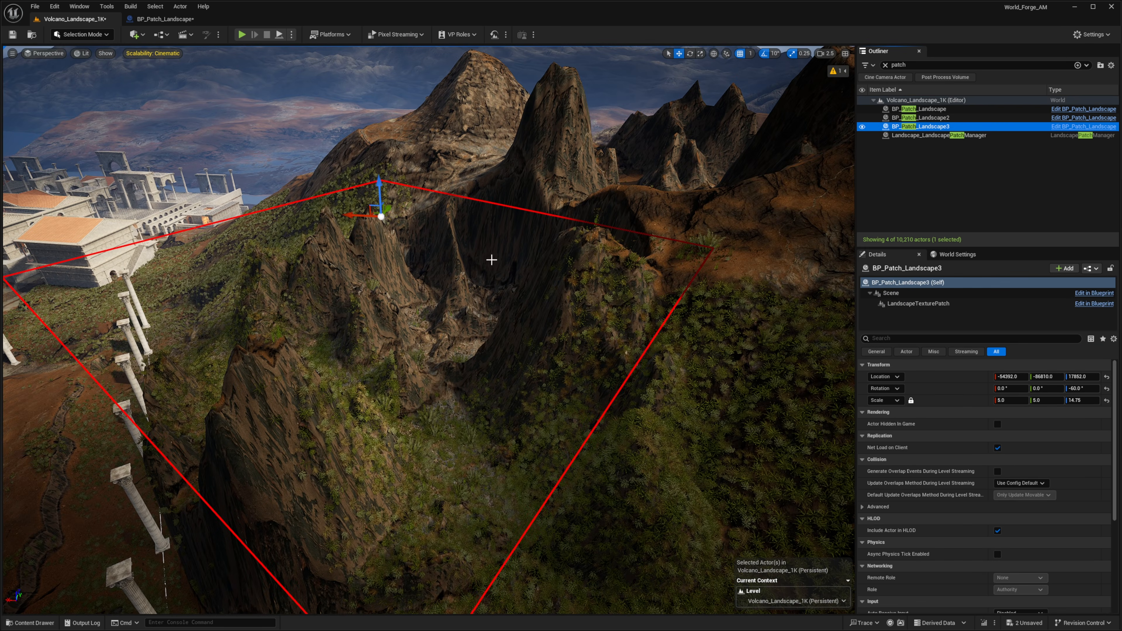
pyautogui.moveTo(352, 216); pyautogui.dragTo(70, 160)
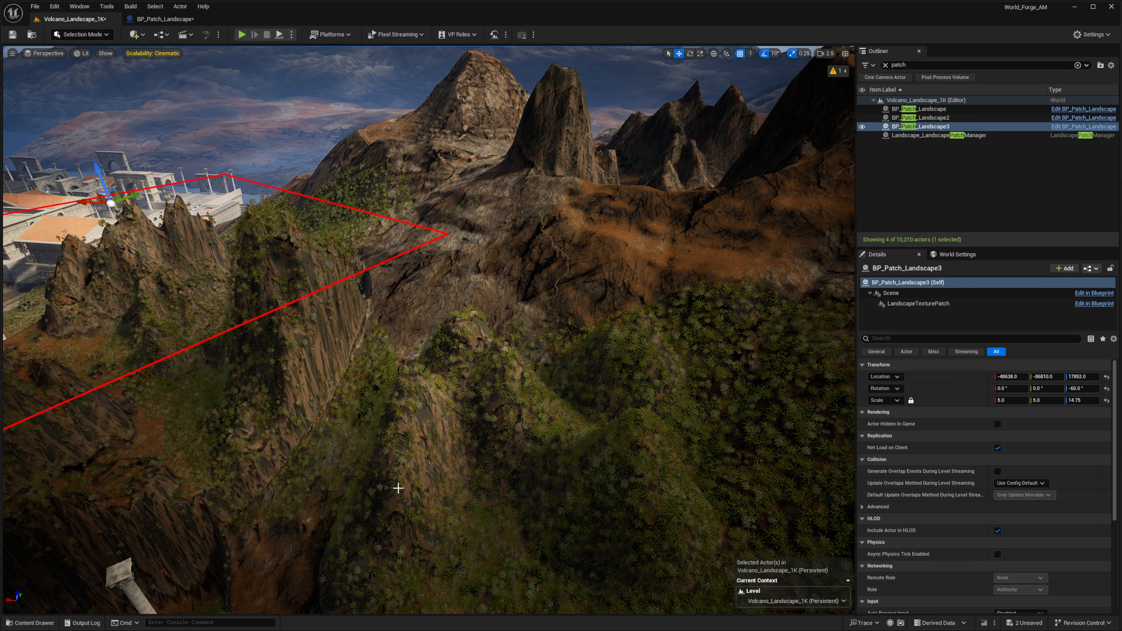
pyautogui.moveTo(413, 374); pyautogui.dragTo(341, 457, button='right')
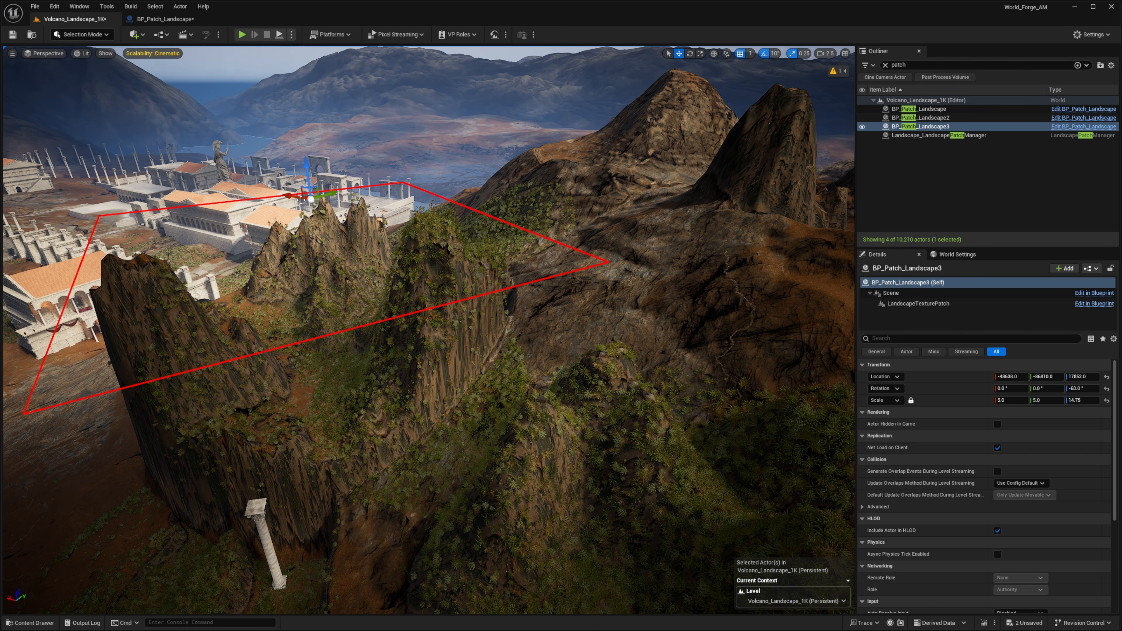
pyautogui.moveTo(295, 199); pyautogui.dragTo(431, 287)
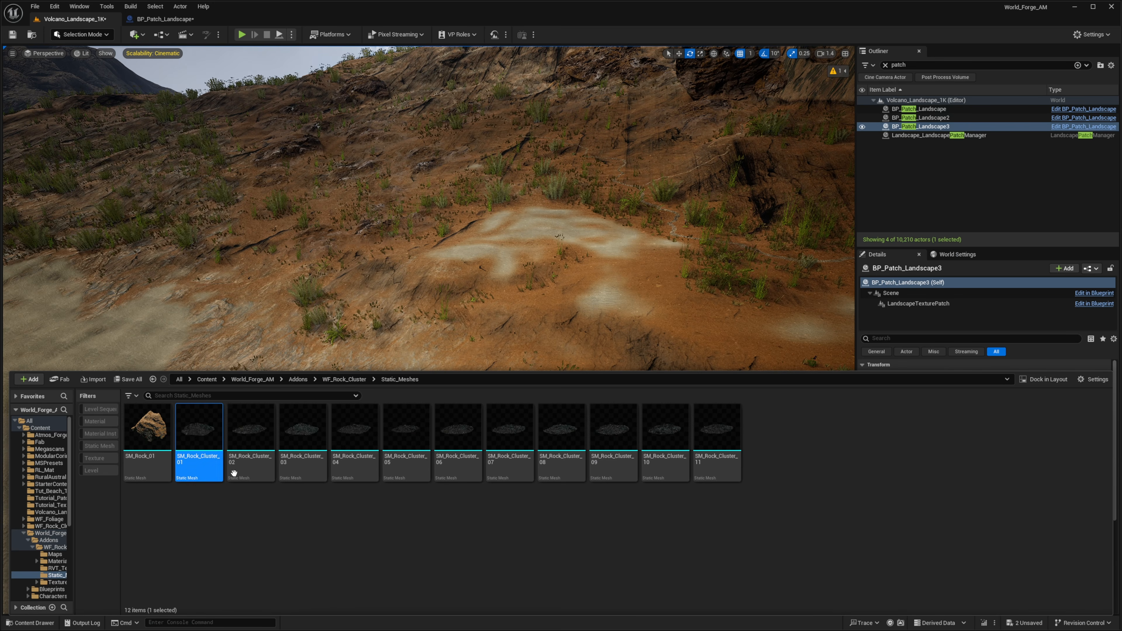
# Place an SM_Rock_Cluster_01 rock mesh from the Content Browser onto the sandy ground and select it
pyautogui.click(216, 440)
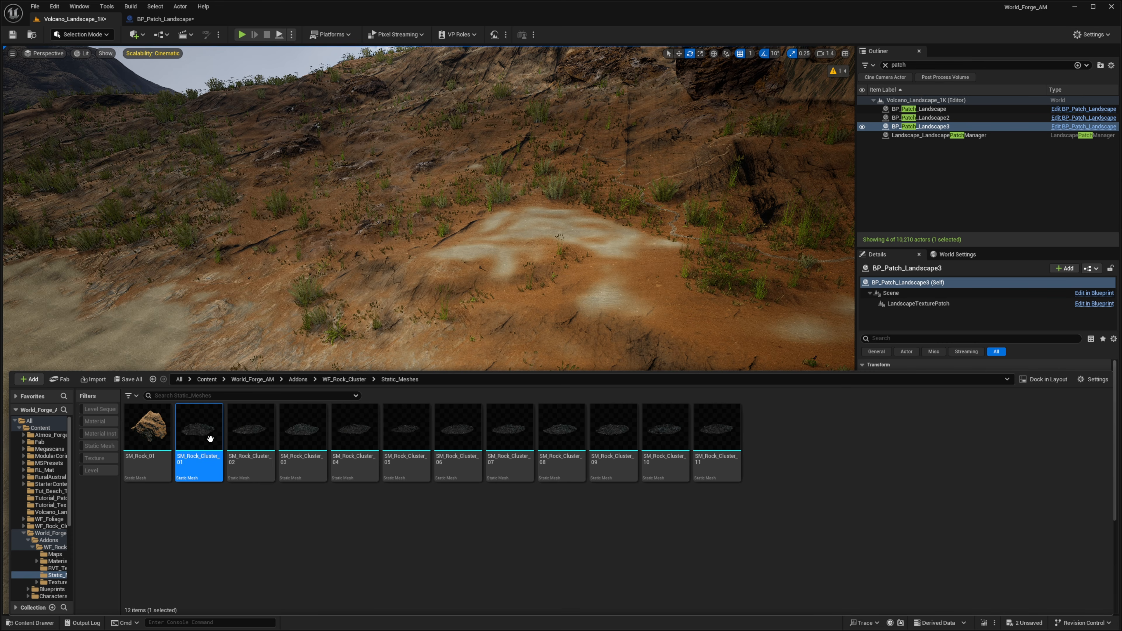
pyautogui.moveTo(389, 418); pyautogui.dragTo(522, 368, button='right')
pyautogui.scroll(-1, 441, 360)
pyautogui.moveTo(191, 169)
pyautogui.mouseDown(button='right')
pyautogui.moveTo(176, 171)
pyautogui.moveTo(248, 190)
pyautogui.moveTo(191, 169)
pyautogui.mouseUp(button='right')
pyautogui.click(95, 23)
pyautogui.moveTo(397, 434); pyautogui.dragTo(329, 417, button='right')
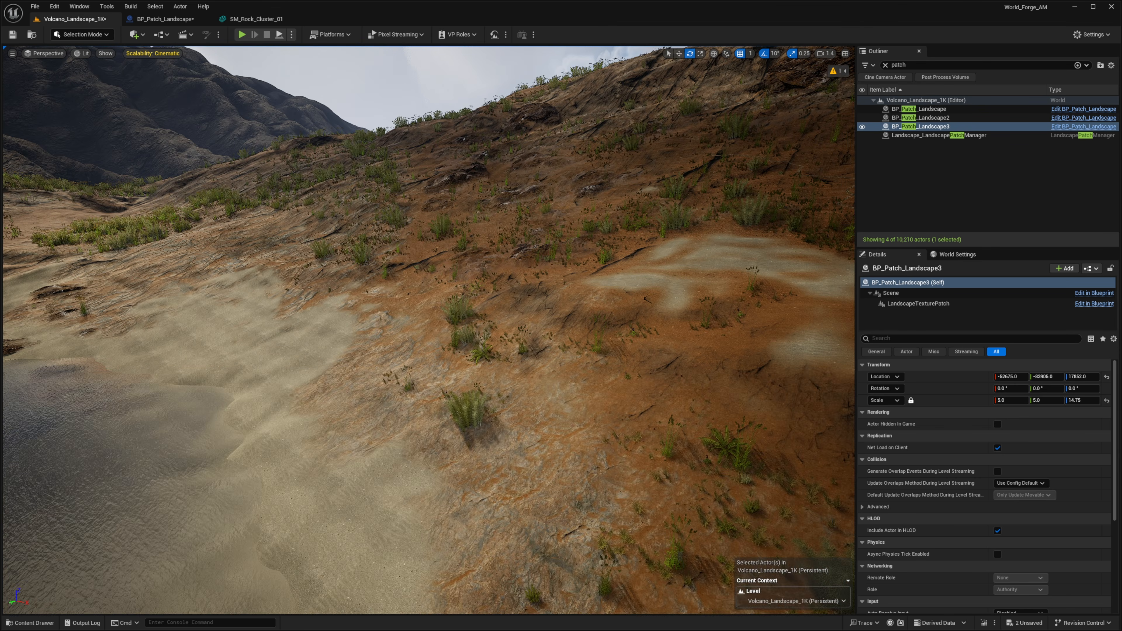
pyautogui.hotkey('ctrl', 'space')
pyautogui.moveTo(208, 424); pyautogui.dragTo(500, 330)
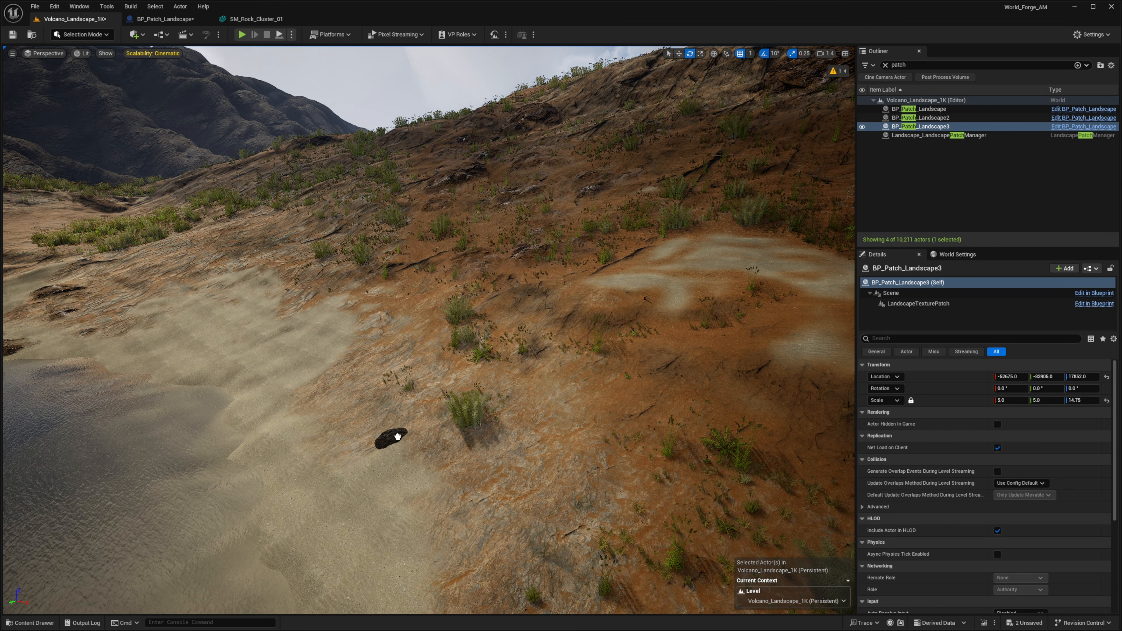
pyautogui.moveTo(477, 375); pyautogui.dragTo(477, 375, button='right')
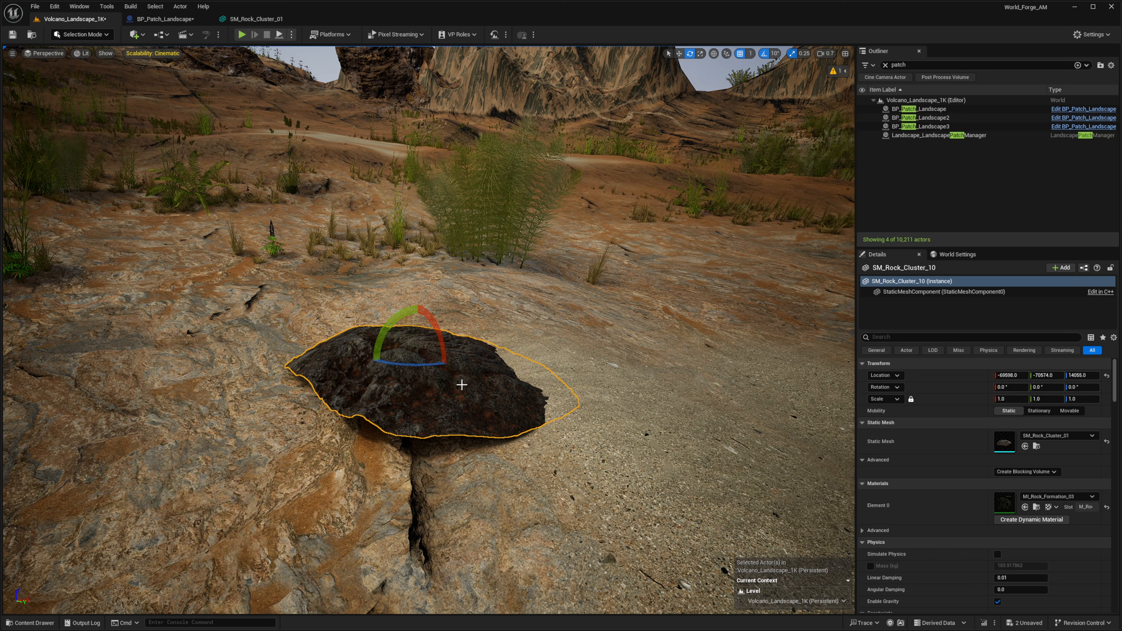
# Adjust the placed rock's rotation with the rotation gizmo
pyautogui.moveTo(417, 327)
pyautogui.mouseDown()
pyautogui.moveTo(426, 376)
pyautogui.moveTo(433, 314)
pyautogui.mouseUp()
pyautogui.moveTo(278, 428); pyautogui.dragTo(278, 427, button='right')
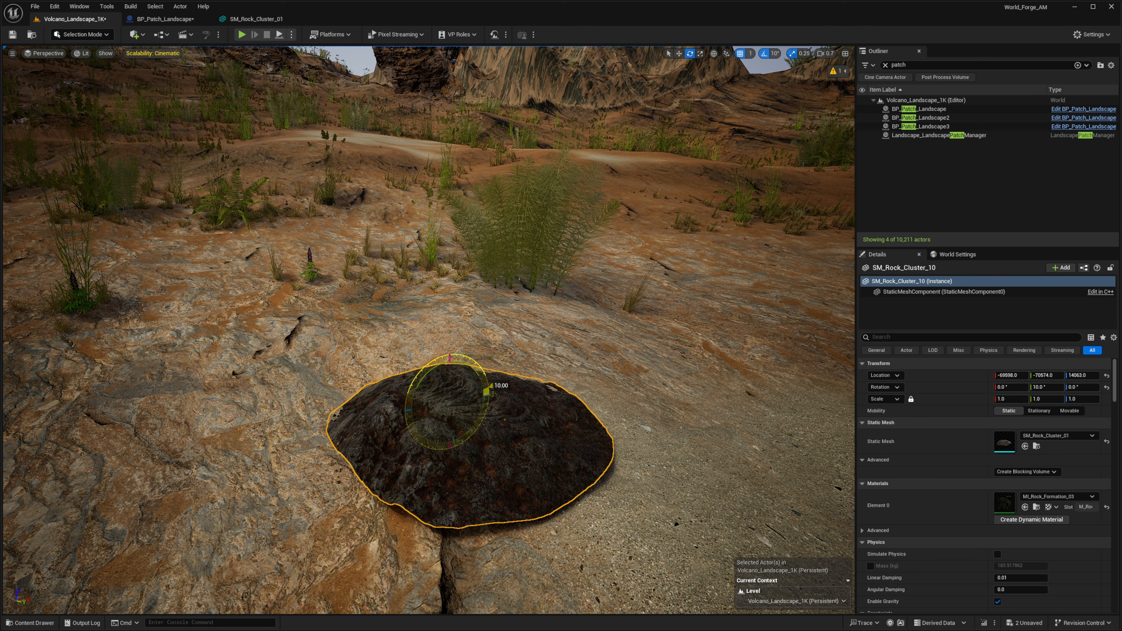
pyautogui.moveTo(451, 365); pyautogui.dragTo(451, 380)
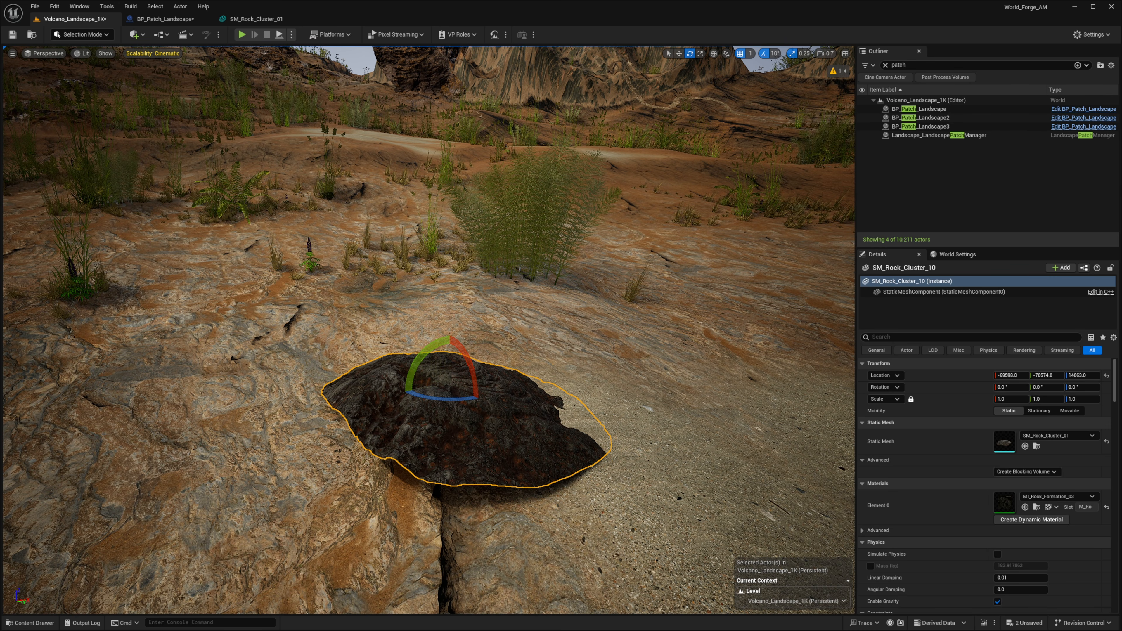
# Add a Landscape Circle Height Patch component to the rock actor
pyautogui.press('s')
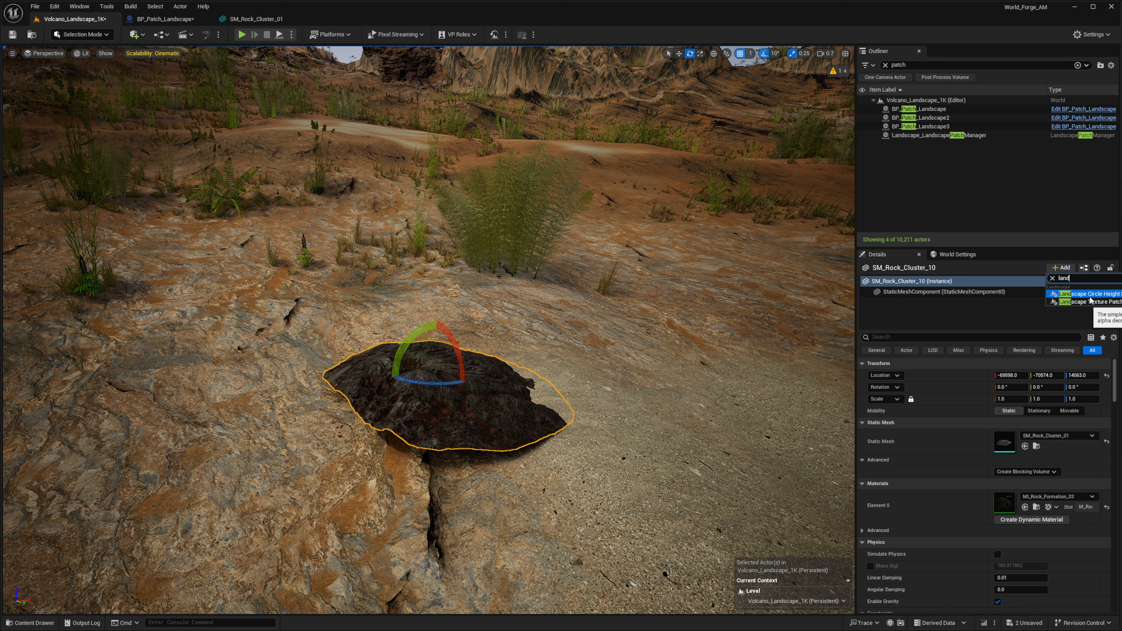
pyautogui.click(1098, 295)
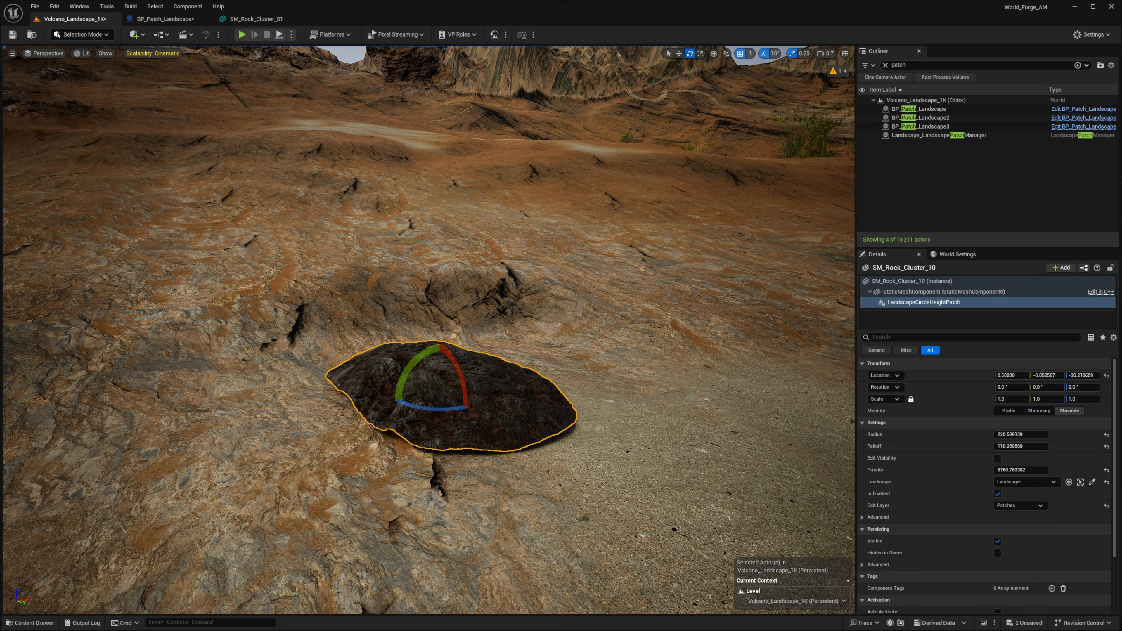
pyautogui.moveTo(600, 310)
pyautogui.mouseDown(button='right')
pyautogui.moveTo(583, 306)
pyautogui.moveTo(632, 329)
pyautogui.moveTo(600, 310)
pyautogui.mouseUp(button='right')
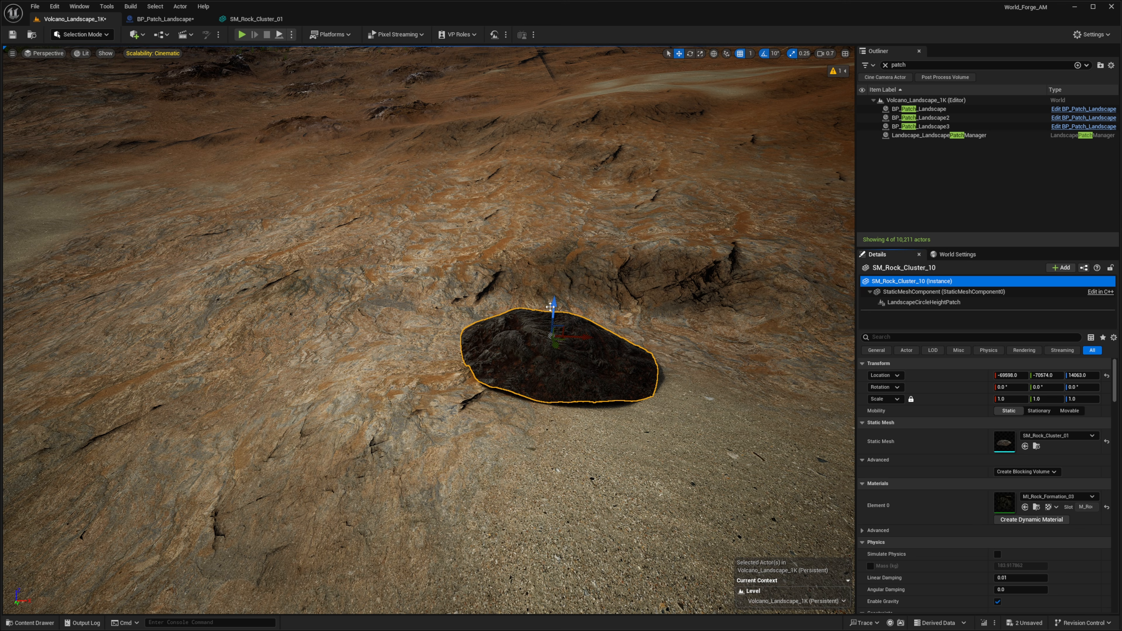
# Raise the rock so its circle height patch lifts the ground into a mound beneath it
pyautogui.moveTo(553, 304); pyautogui.dragTo(605, 242)
pyautogui.moveTo(606, 241); pyautogui.dragTo(662, 270, button='right')
pyautogui.scroll(-1, 606, 242)
pyautogui.moveTo(435, 385); pyautogui.dragTo(437, 331)
pyautogui.press('a')
pyautogui.moveTo(436, 331); pyautogui.dragTo(499, 297, button='right')
pyautogui.scroll(1, 450, 325)
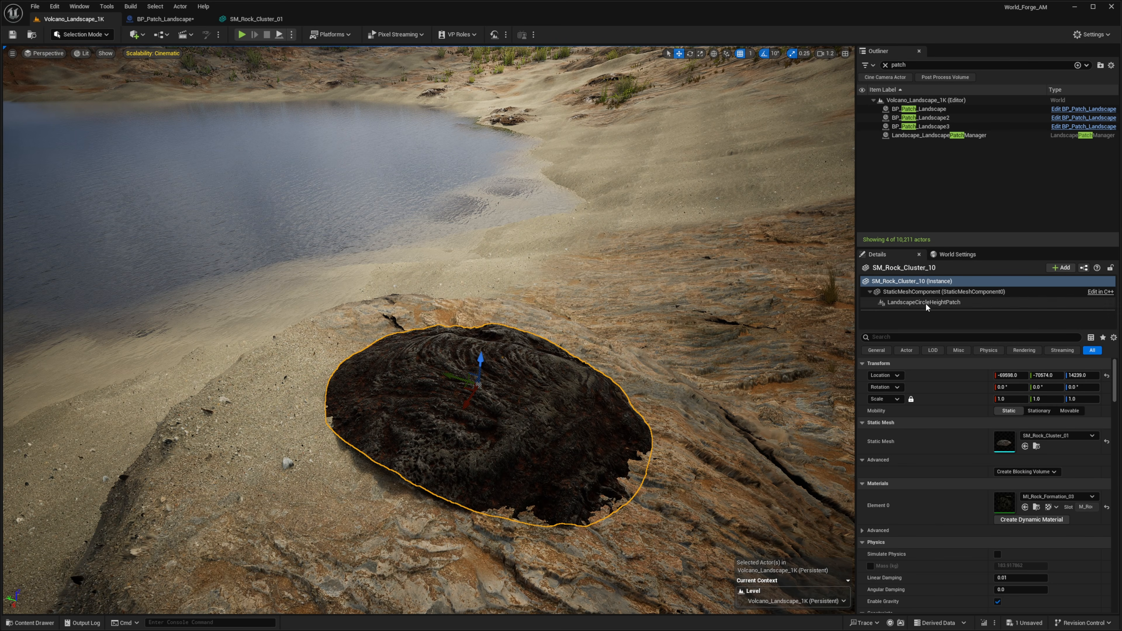
# Select the LandscapeCircleHeightPatch component and reduce its Radius to about 138
pyautogui.click(925, 303)
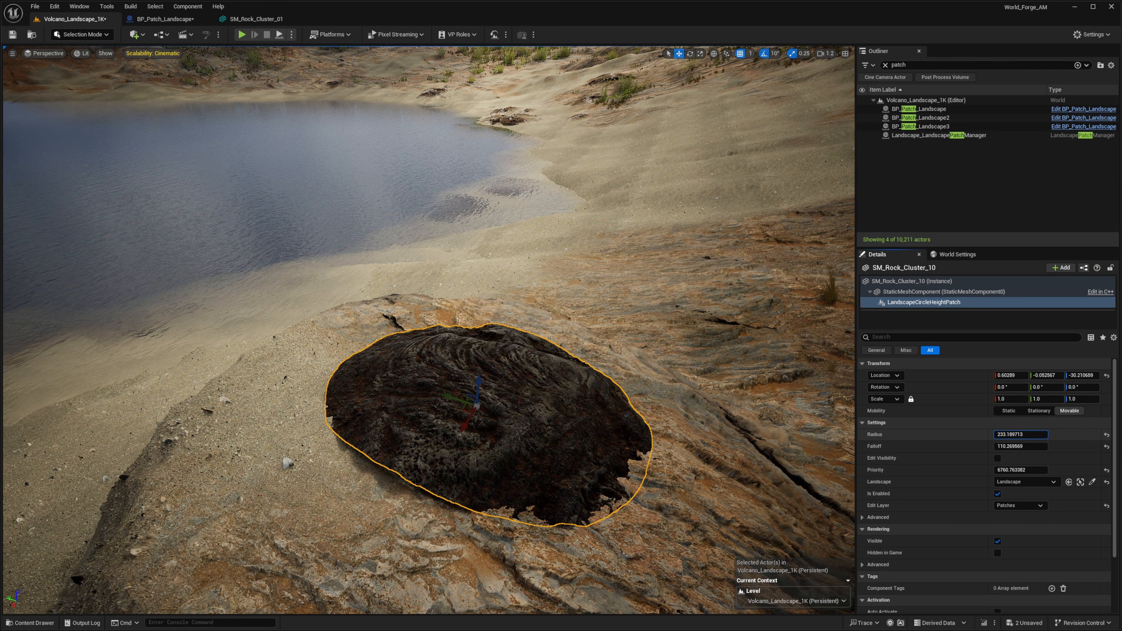
pyautogui.moveTo(1020, 434); pyautogui.dragTo(1002, 434)
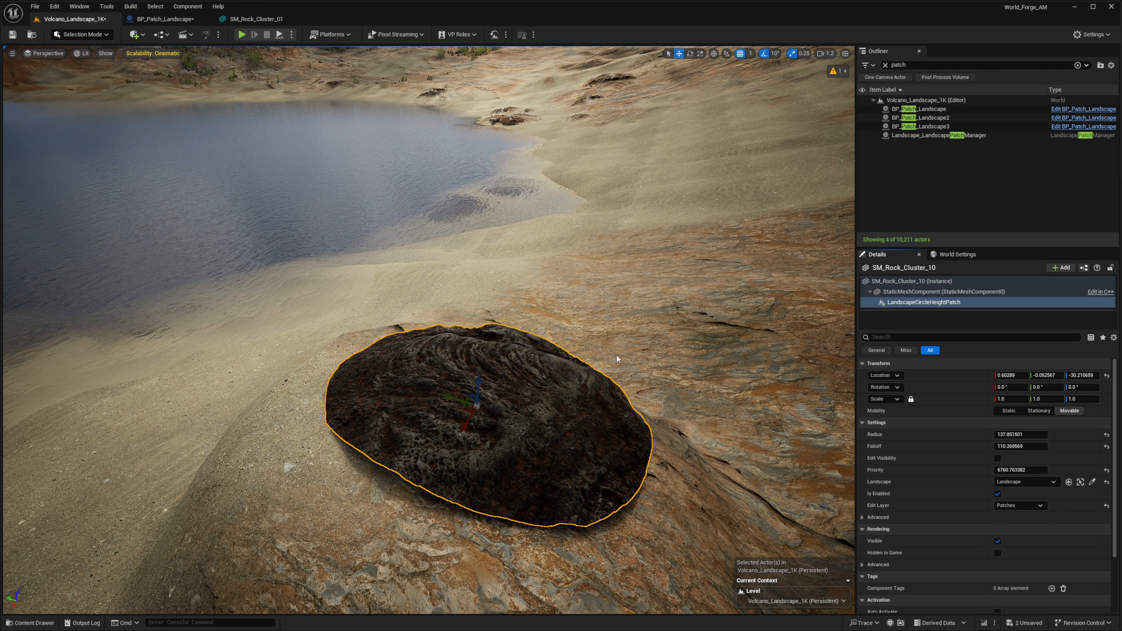
# Set the circle height patch's Falloff to about 12
pyautogui.press('d')
pyautogui.moveTo(616, 356); pyautogui.dragTo(530, 366, button='right')
pyautogui.press('w')
pyautogui.scroll(-3, 616, 356)
pyautogui.moveTo(1020, 445); pyautogui.dragTo(992, 446)
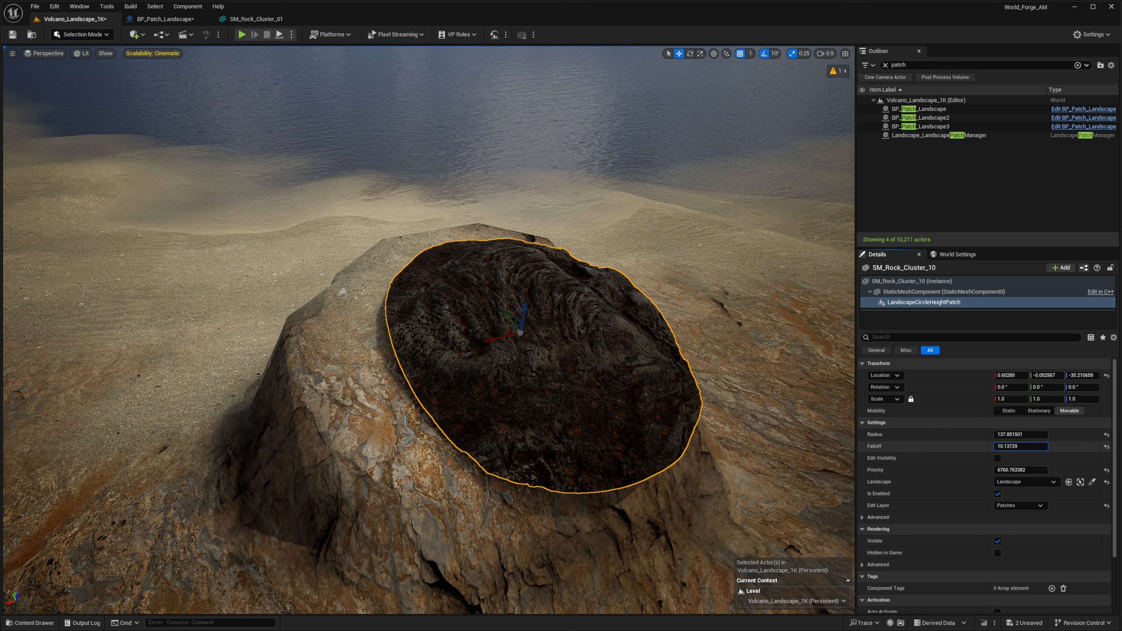
pyautogui.moveTo(463, 312)
pyautogui.mouseDown(button='right')
pyautogui.moveTo(479, 338)
pyautogui.moveTo(464, 312)
pyautogui.mouseUp(button='right')
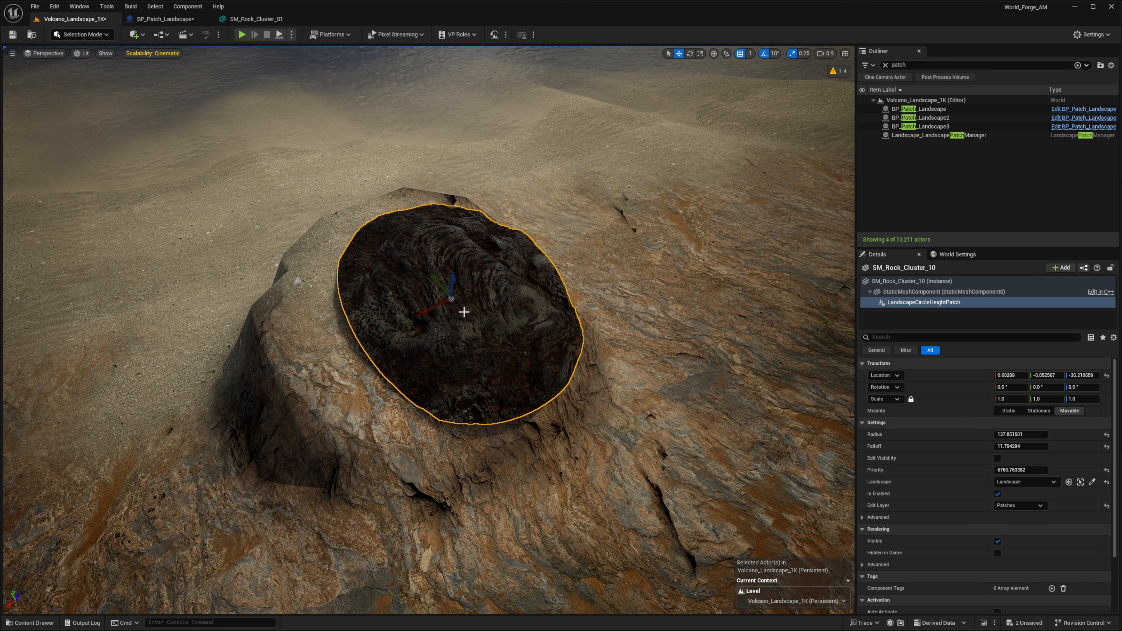
# Move the circle height patch lower under the rock and set its Radius to about 167 and Falloff to about 44
pyautogui.moveTo(436, 295); pyautogui.dragTo(482, 308)
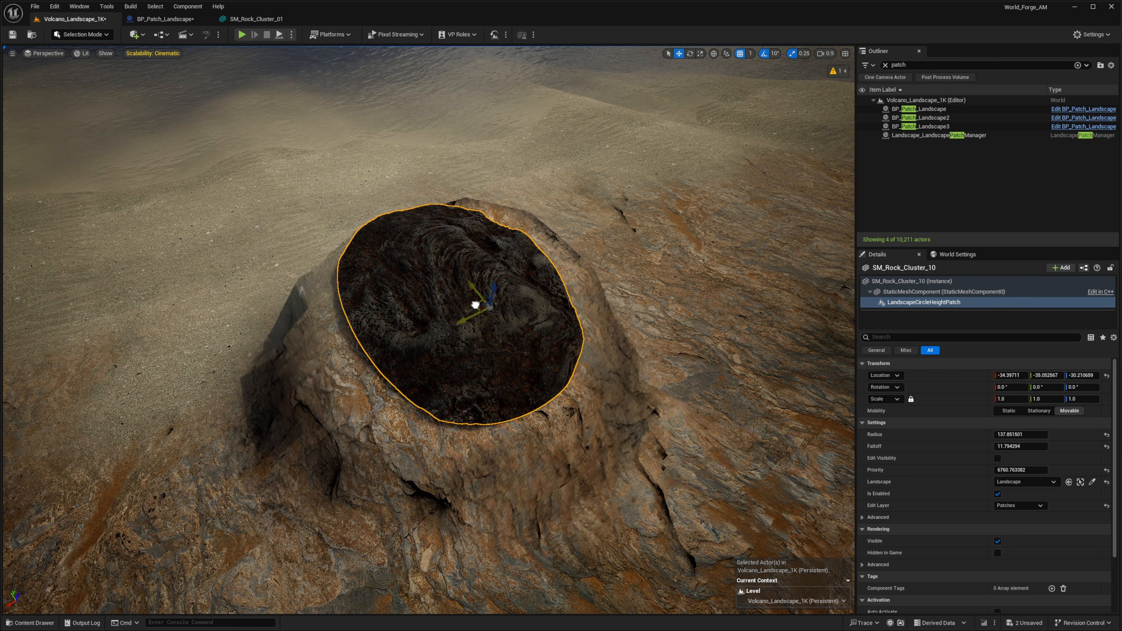
pyautogui.moveTo(472, 318)
pyautogui.mouseDown(button='right')
pyautogui.moveTo(494, 305)
pyautogui.moveTo(473, 318)
pyautogui.mouseUp(button='right')
pyautogui.moveTo(504, 374); pyautogui.dragTo(503, 371)
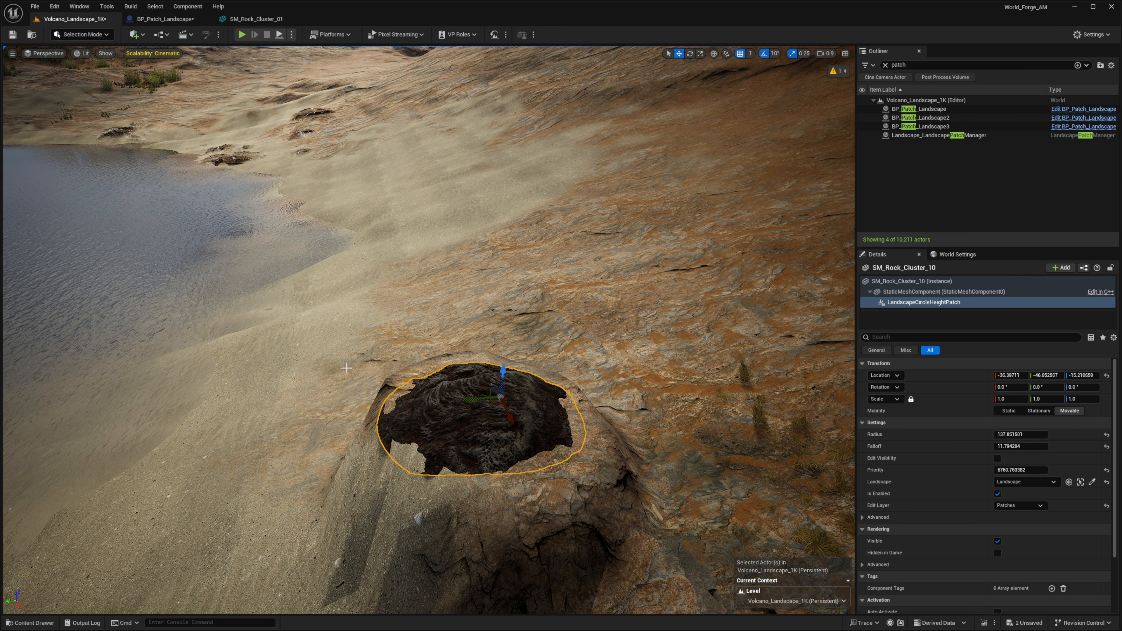
pyautogui.moveTo(349, 372); pyautogui.dragTo(356, 379, button='right')
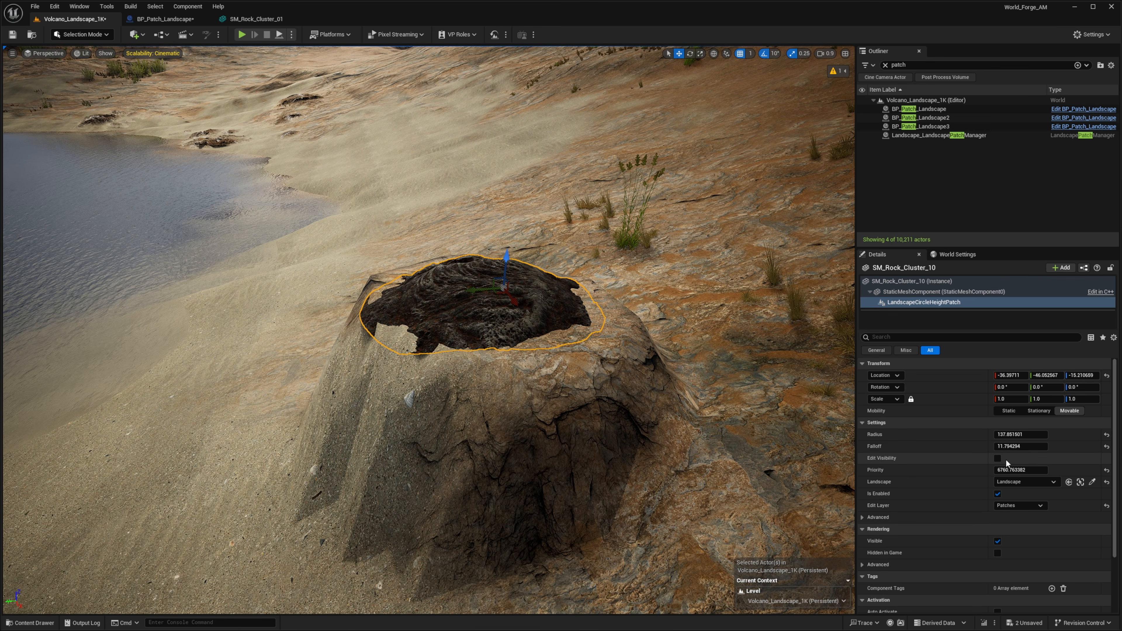
pyautogui.moveTo(1011, 446)
pyautogui.mouseDown()
pyautogui.moveTo(1034, 447)
pyautogui.moveTo(1012, 435)
pyautogui.moveTo(1023, 435)
pyautogui.mouseUp()
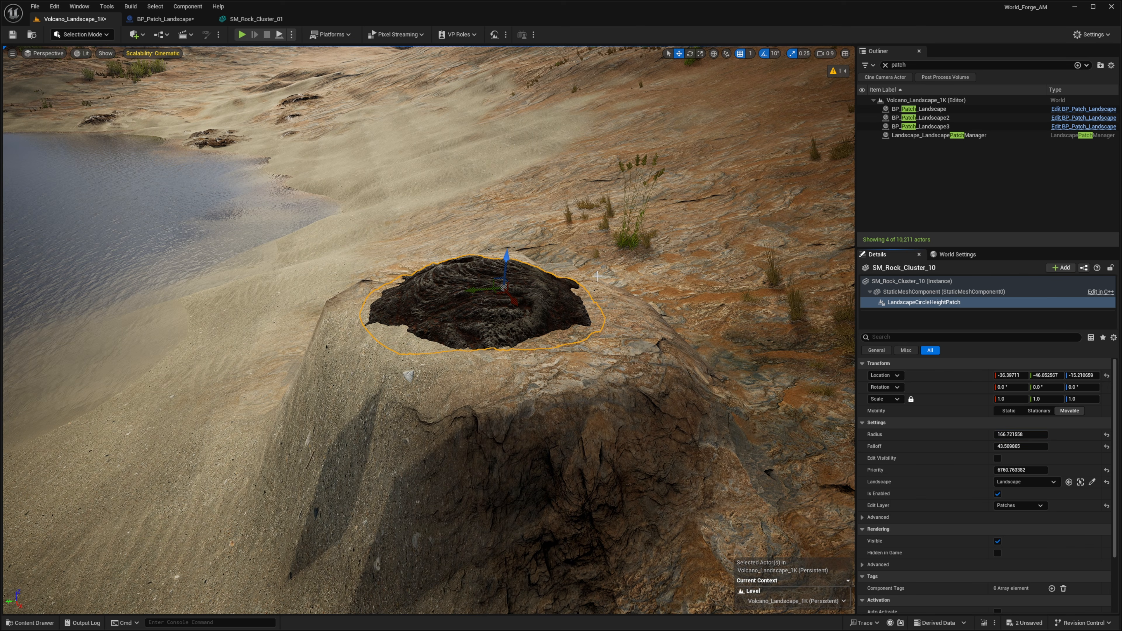
# Select the rock actor and move it down into the mound
pyautogui.click(919, 282)
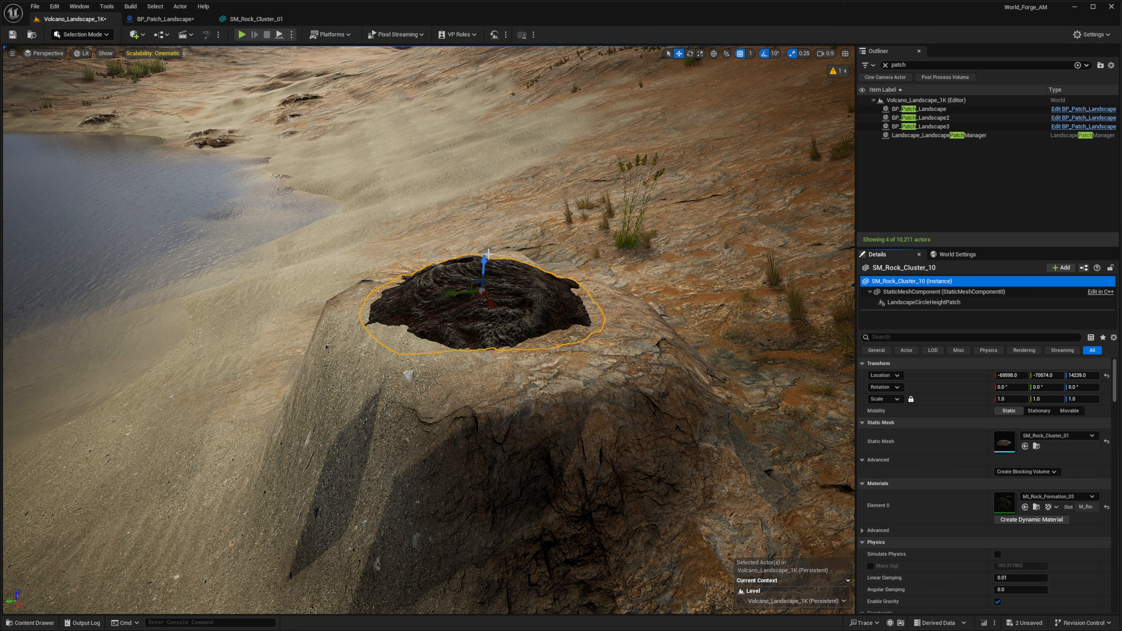
pyautogui.moveTo(485, 257); pyautogui.dragTo(514, 369)
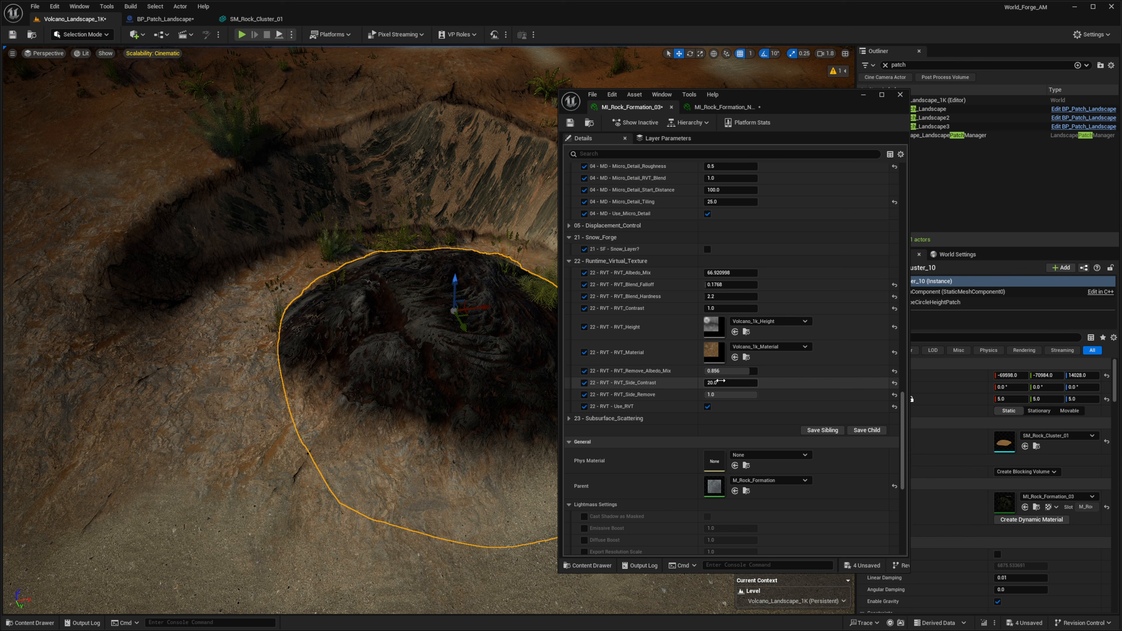
# In the MI_Rock_Formation_03 material instance, set RVT Blend Falloff to about 0.108 and B AO Strength to 100
pyautogui.moveTo(729, 285); pyautogui.dragTo(723, 285)
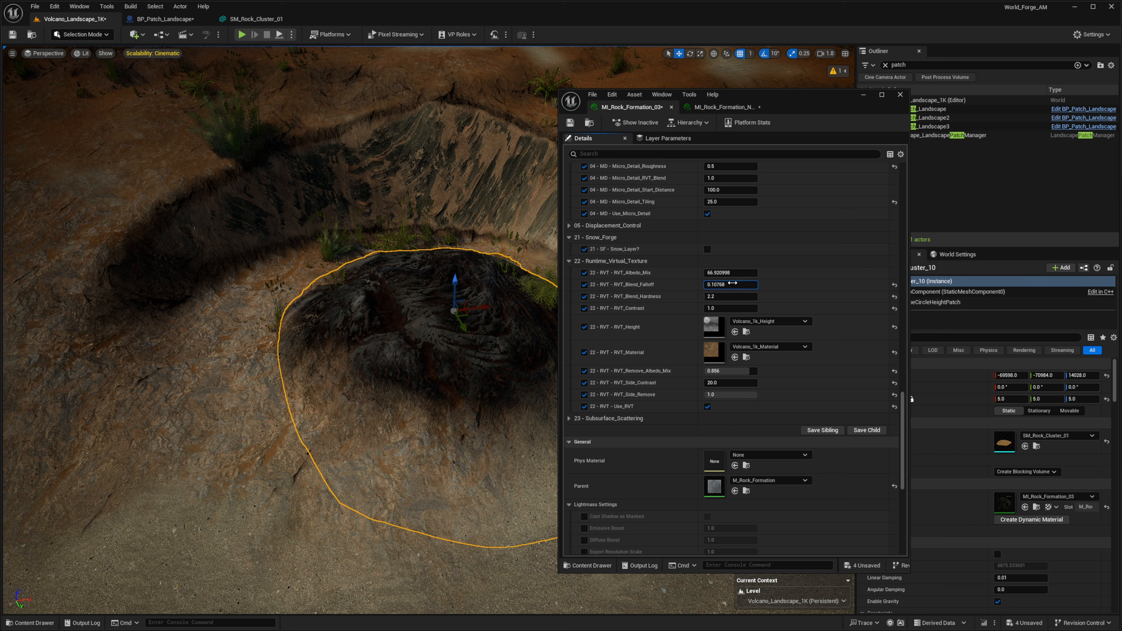
pyautogui.scroll(15, 820, 261)
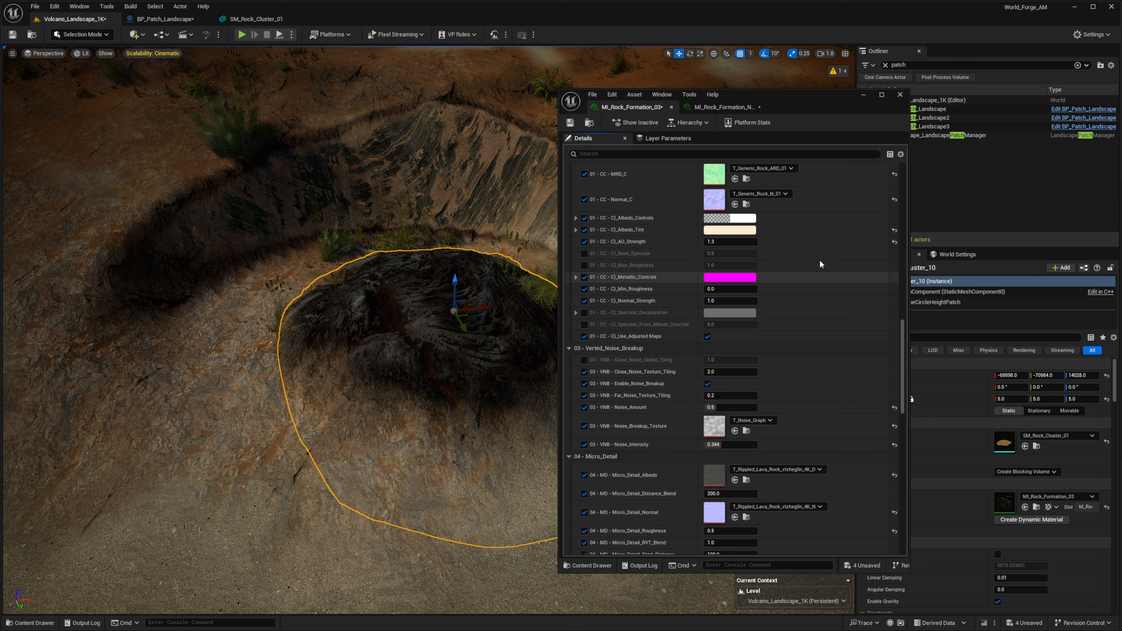
pyautogui.scroll(12, 776, 321)
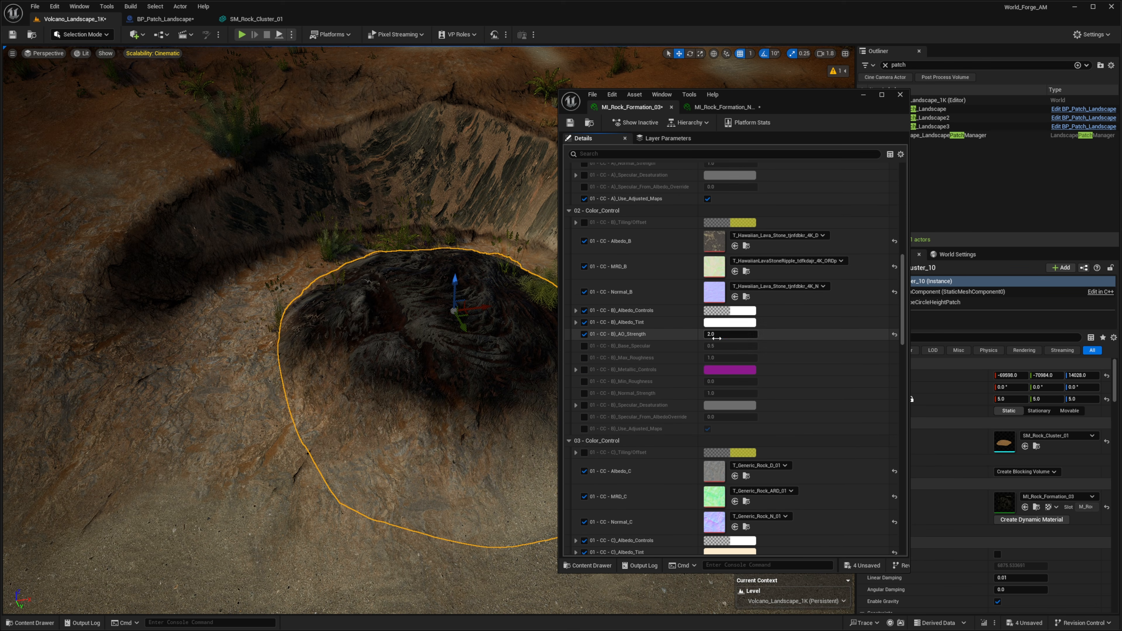
pyautogui.moveTo(717, 338); pyautogui.dragTo(715, 337)
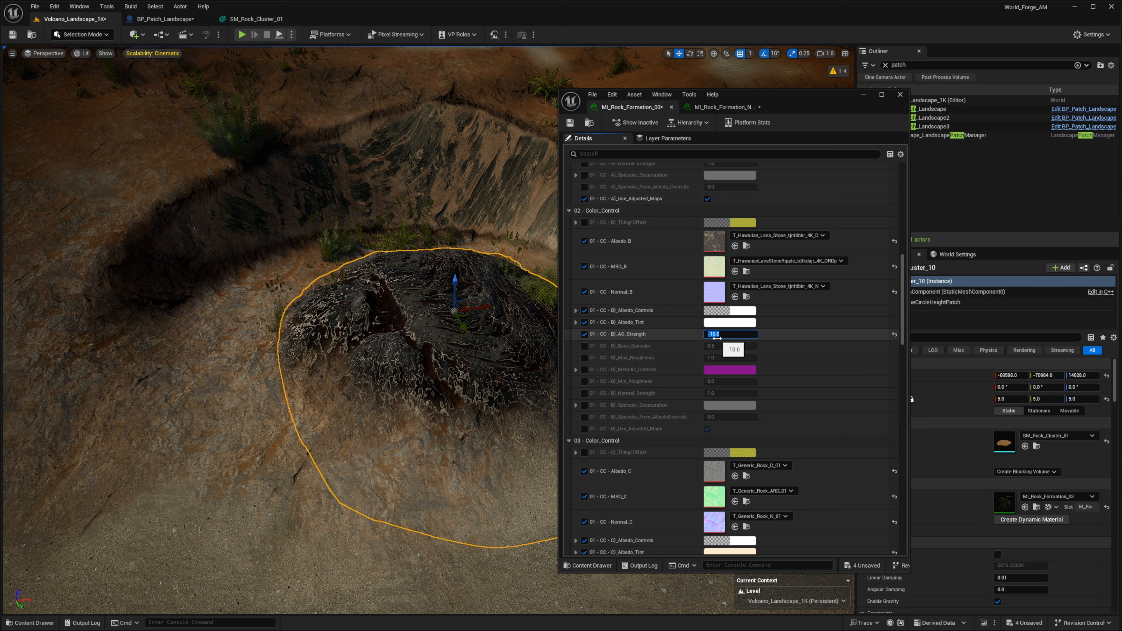
pyautogui.write('100')
pyautogui.press('Return')
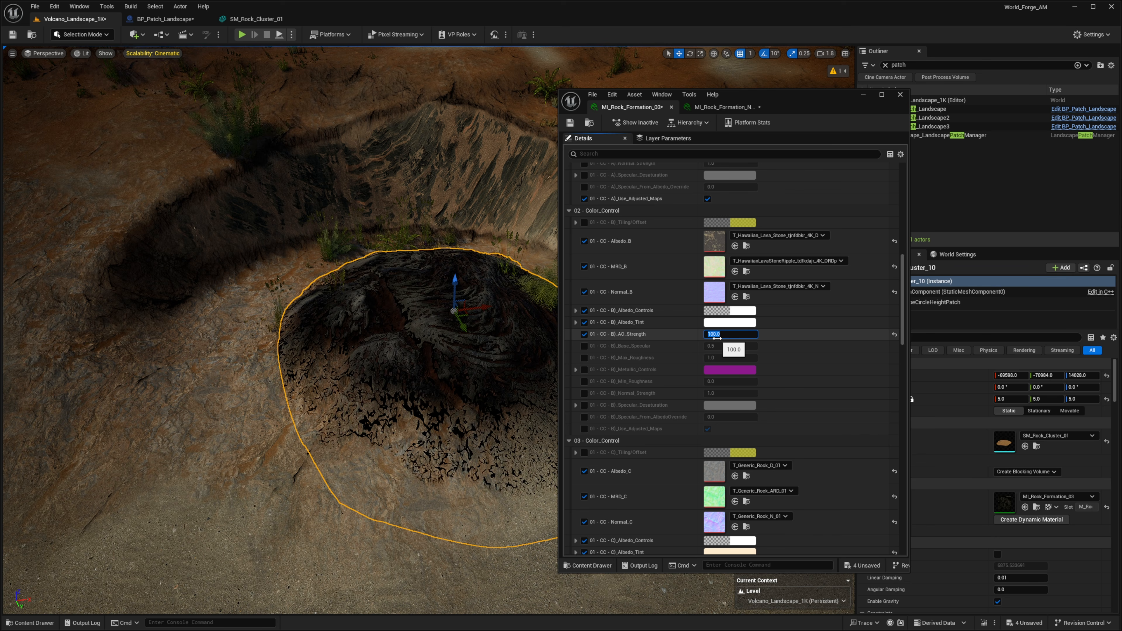
pyautogui.scroll(10, 782, 398)
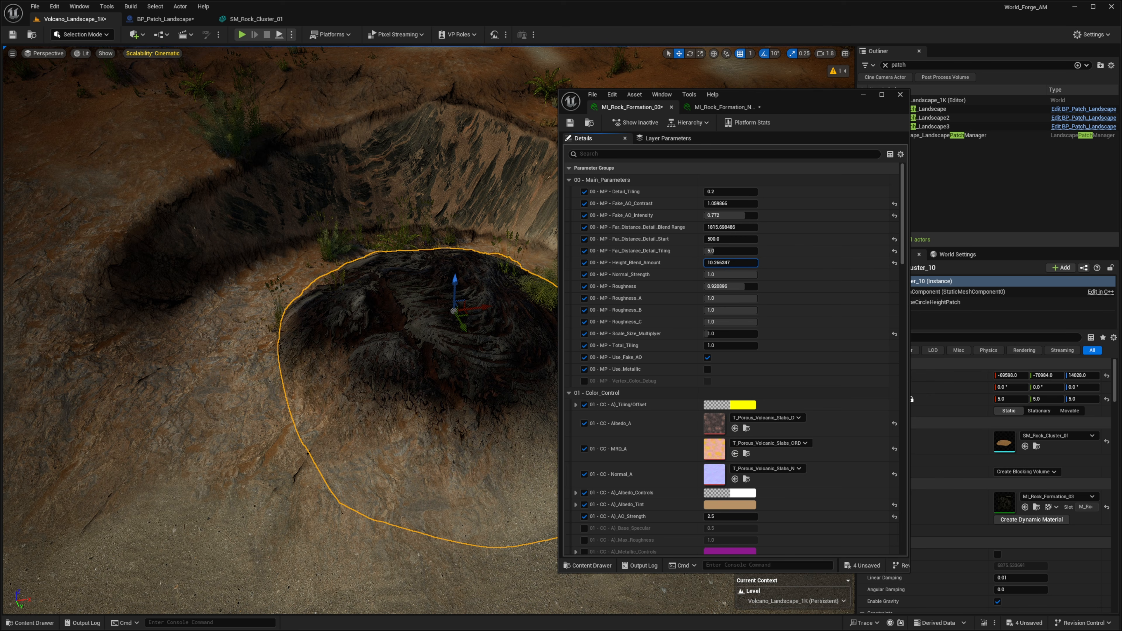
# In the MI_Rock_Formation_03 material instance, set Height Blend Amount to about 2.71 and reset A Albedo Tint and B AO Strength to defaults
pyautogui.moveTo(730, 262); pyautogui.dragTo(702, 263)
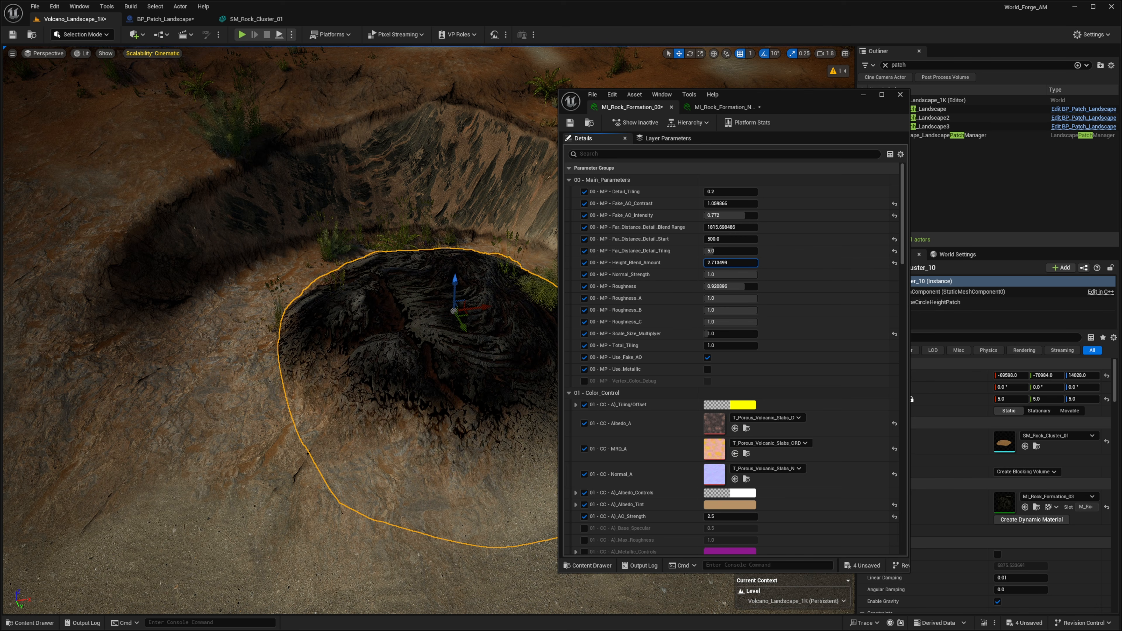
pyautogui.scroll(-5, 793, 343)
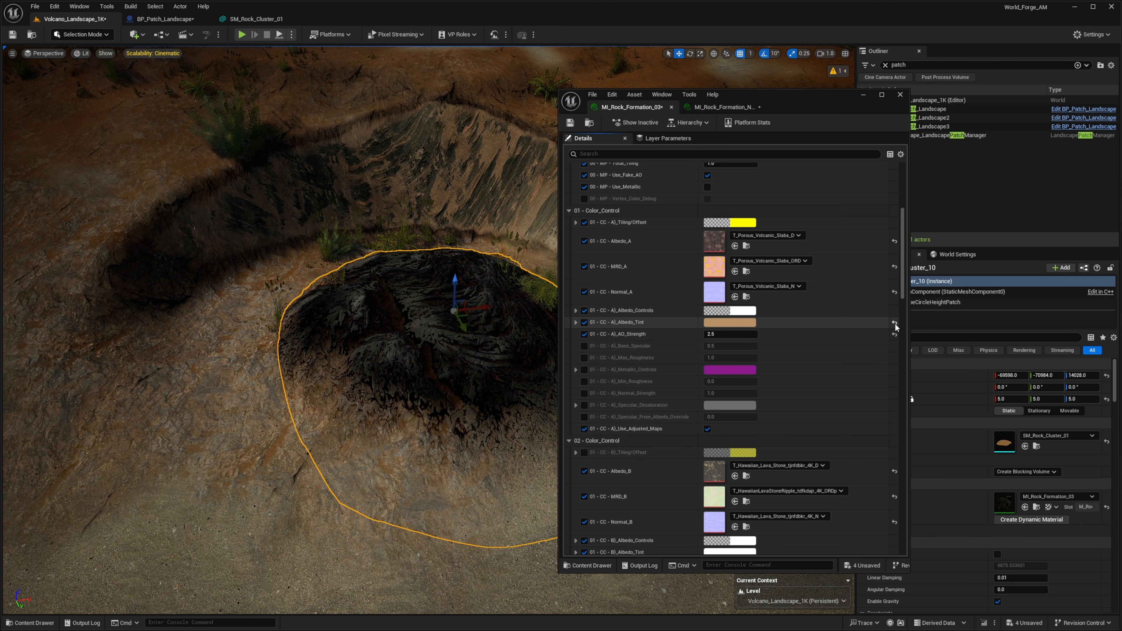
pyautogui.click(894, 323)
pyautogui.scroll(-4, 867, 329)
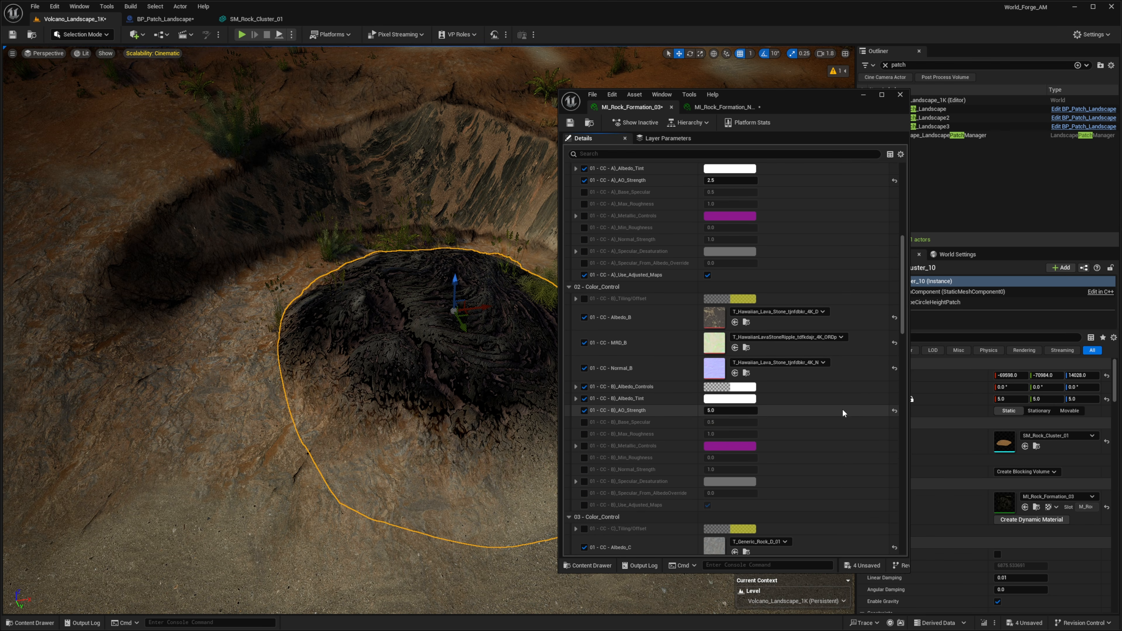
pyautogui.click(894, 411)
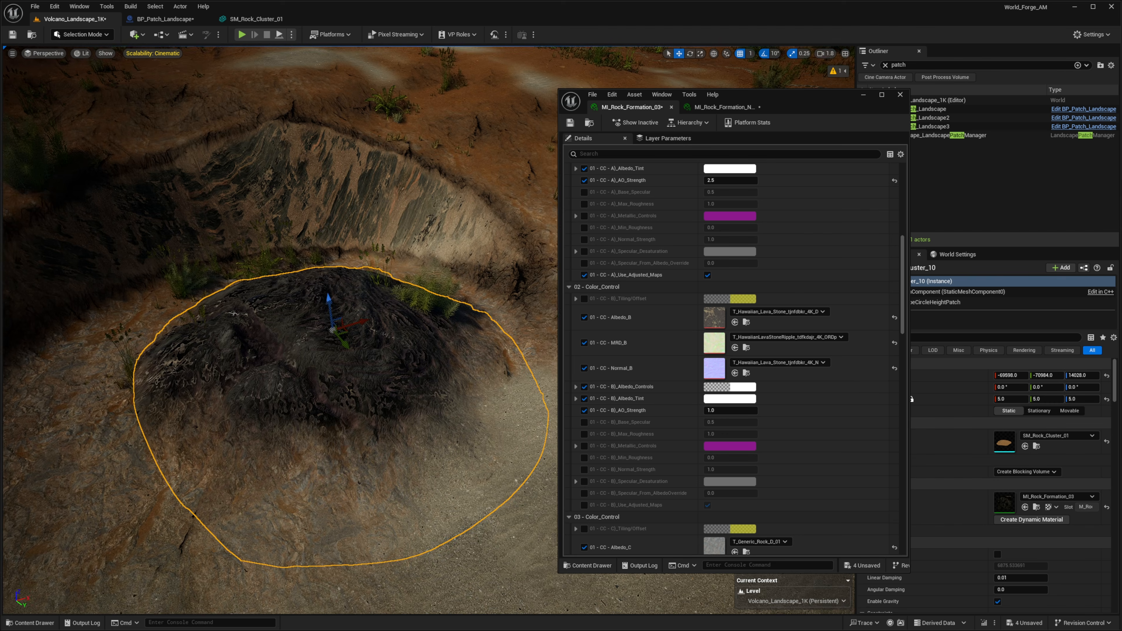
# Set the material's RVT Blend Falloff to about 0.204 and RVT Remove Albedo Mix to about 0.333
pyautogui.moveTo(410, 283); pyautogui.dragTo(388, 300, button='right')
pyautogui.moveTo(411, 209); pyautogui.dragTo(413, 222)
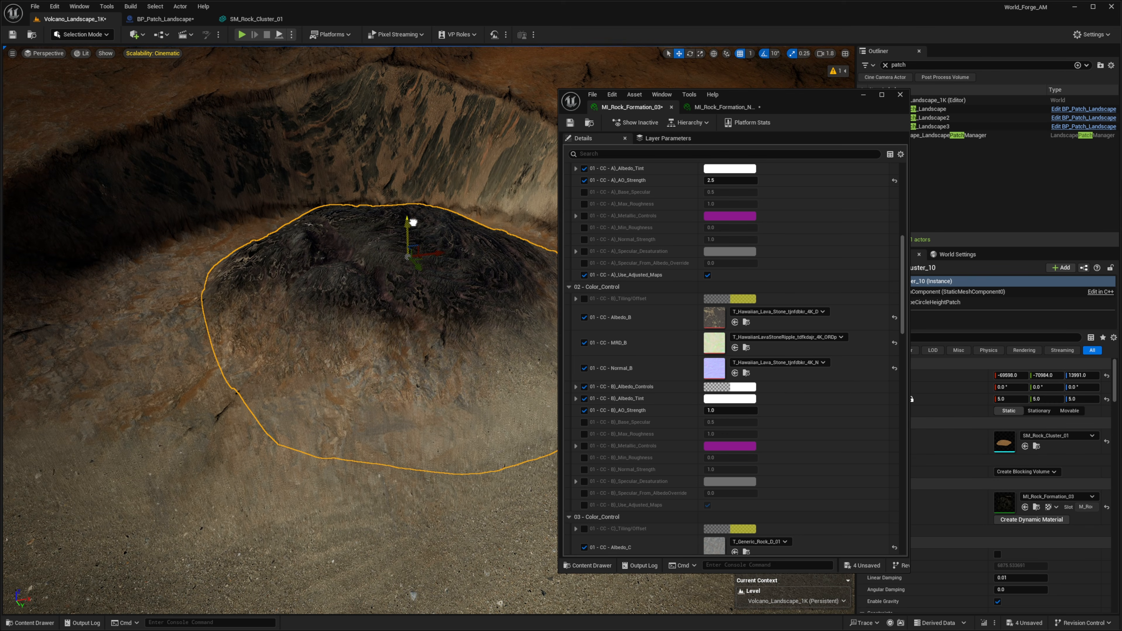
pyautogui.scroll(-7, 768, 285)
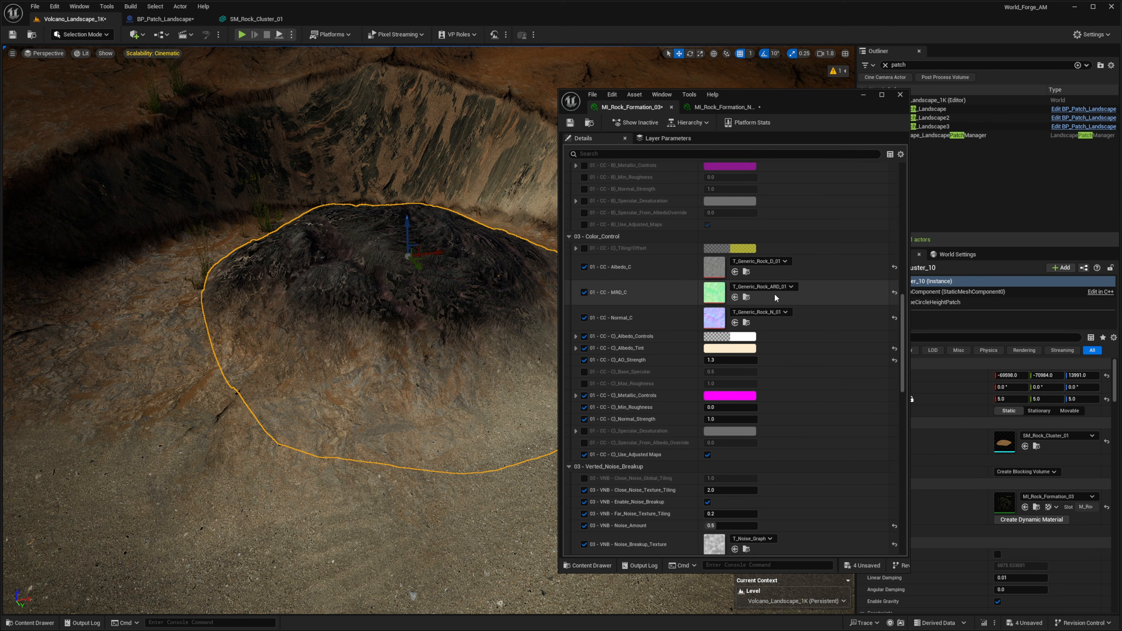
pyautogui.scroll(-6, 774, 293)
pyautogui.scroll(-3, 724, 411)
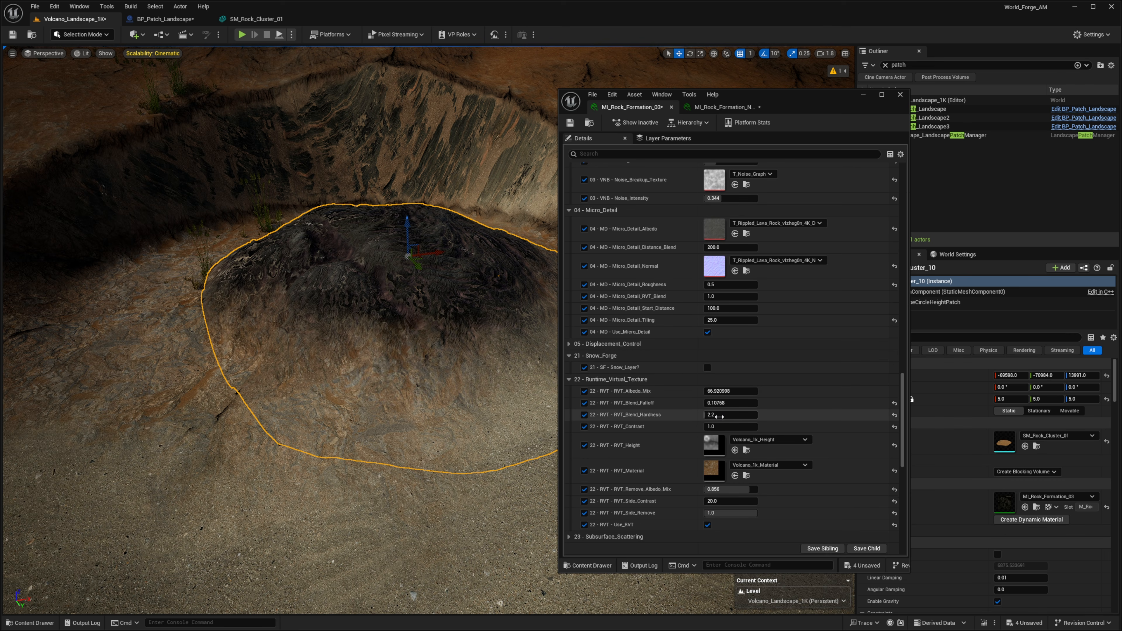
pyautogui.moveTo(724, 402); pyautogui.dragTo(768, 391)
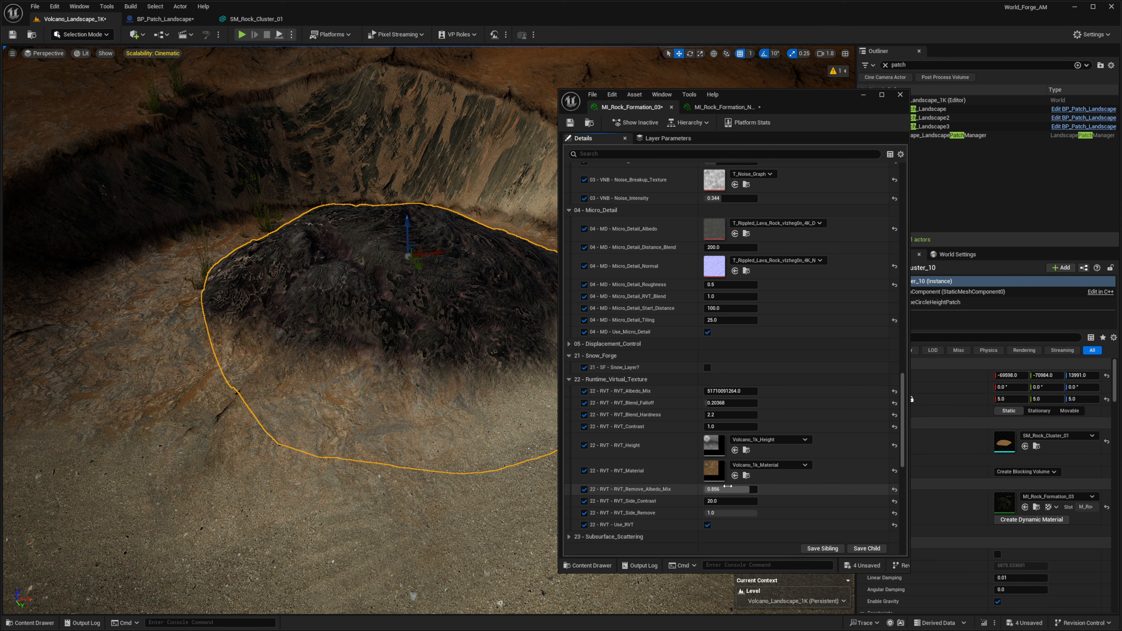
pyautogui.moveTo(750, 489); pyautogui.dragTo(722, 489)
# Move the rock actor upward so it sits higher out of the mound
pyautogui.moveTo(405, 457)
pyautogui.mouseDown(button='right')
pyautogui.moveTo(417, 455)
pyautogui.moveTo(411, 435)
pyautogui.moveTo(405, 457)
pyautogui.mouseUp(button='right')
pyautogui.press('s')
pyautogui.moveTo(420, 443); pyautogui.dragTo(491, 293)
pyautogui.moveTo(491, 293); pyautogui.dragTo(525, 254, button='right')
pyautogui.press('w')
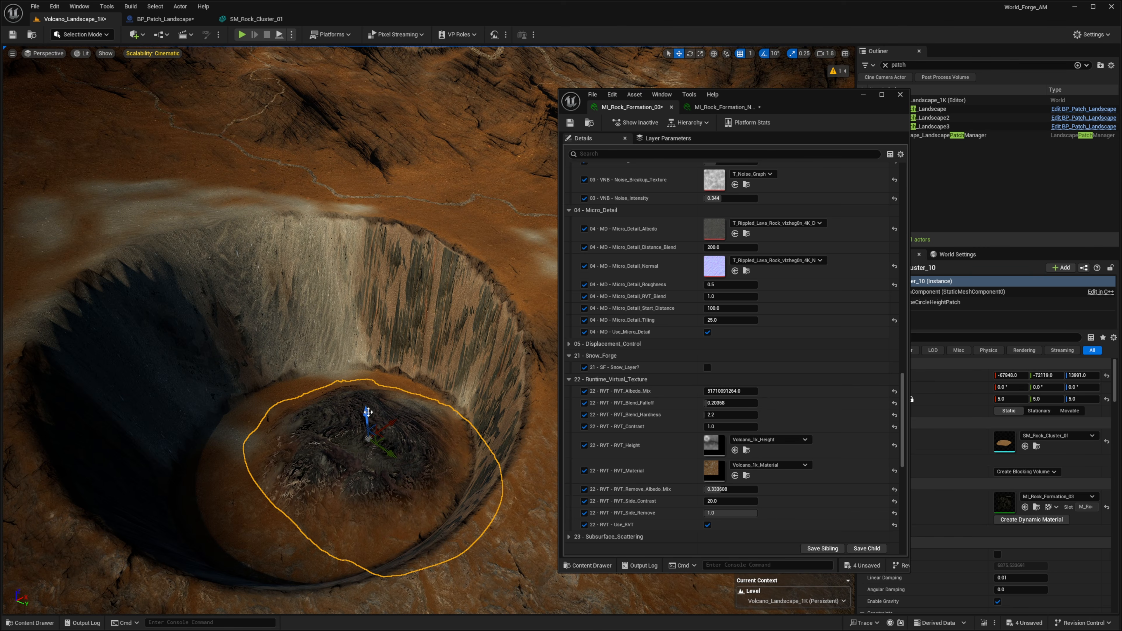
pyautogui.moveTo(364, 411); pyautogui.dragTo(372, 311)
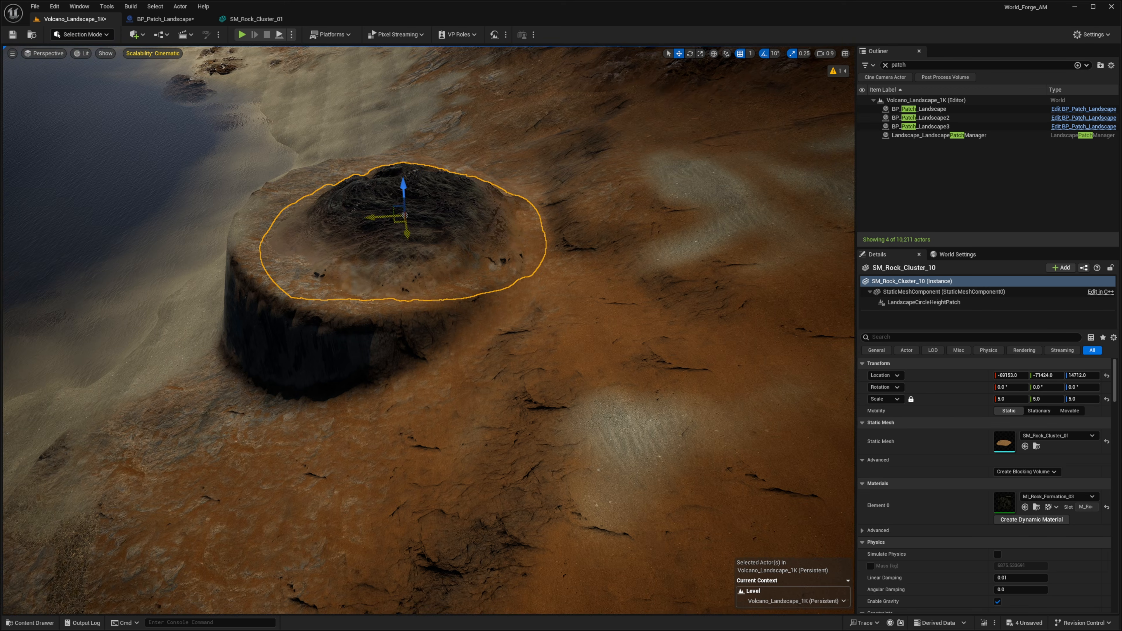
# Rotate the SM_Rock_01 rock about 100° around its X axis so it lies flat
pyautogui.moveTo(375, 269); pyautogui.dragTo(375, 269, button='right')
pyautogui.press('e')
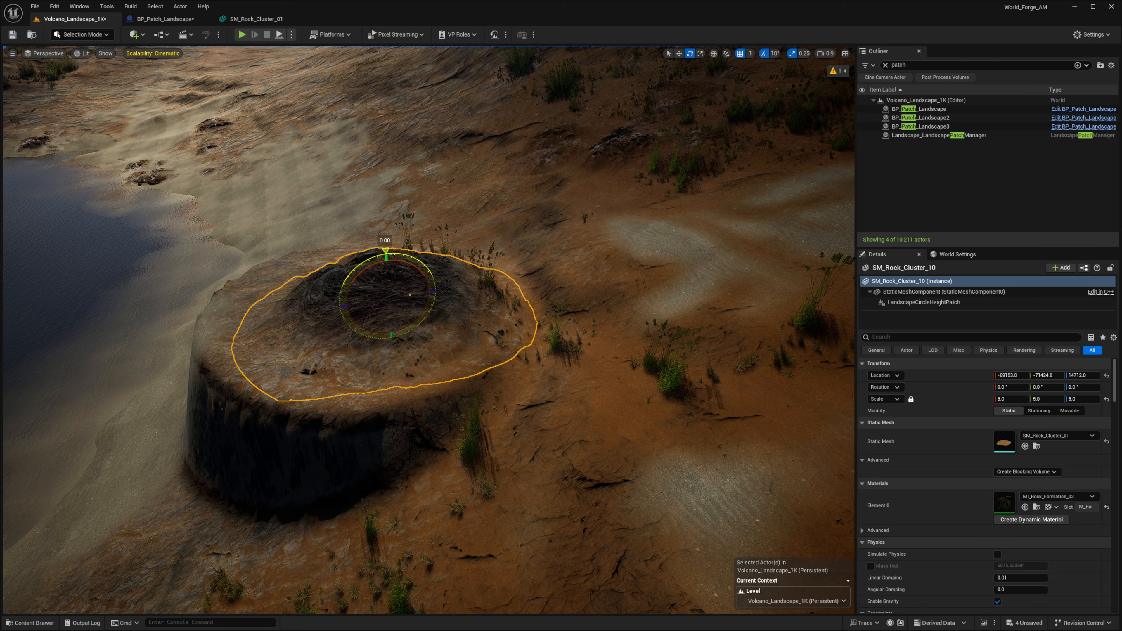
pyautogui.moveTo(386, 250)
pyautogui.mouseDown()
pyautogui.moveTo(356, 262)
pyautogui.moveTo(345, 283)
pyautogui.moveTo(380, 251)
pyautogui.moveTo(402, 252)
pyautogui.moveTo(376, 253)
pyautogui.mouseUp()
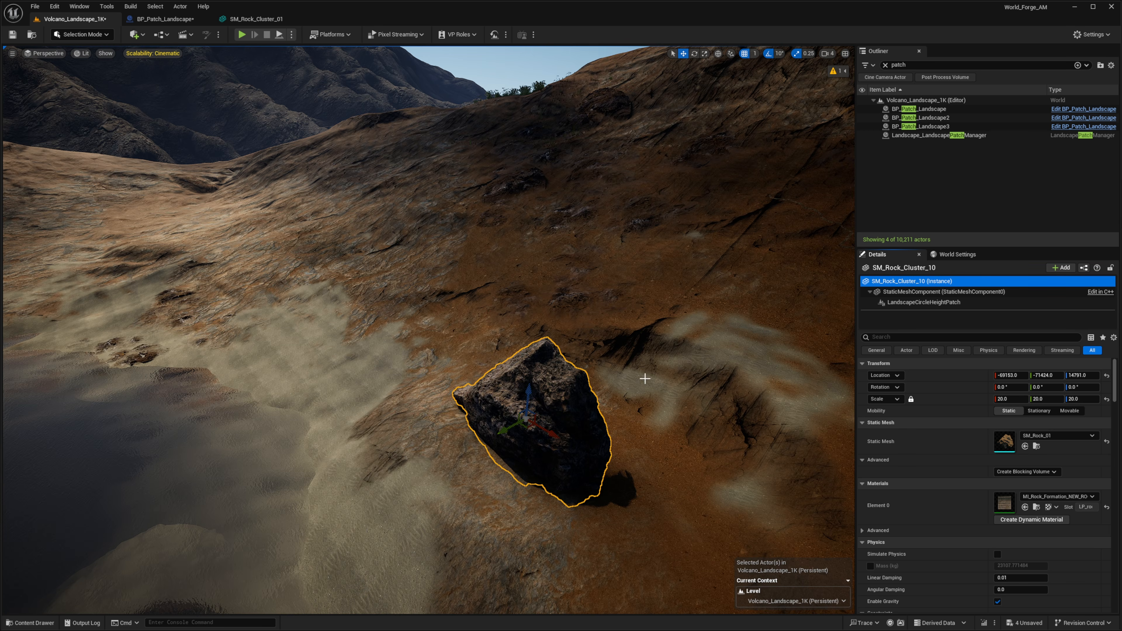
pyautogui.moveTo(500, 403); pyautogui.dragTo(481, 455)
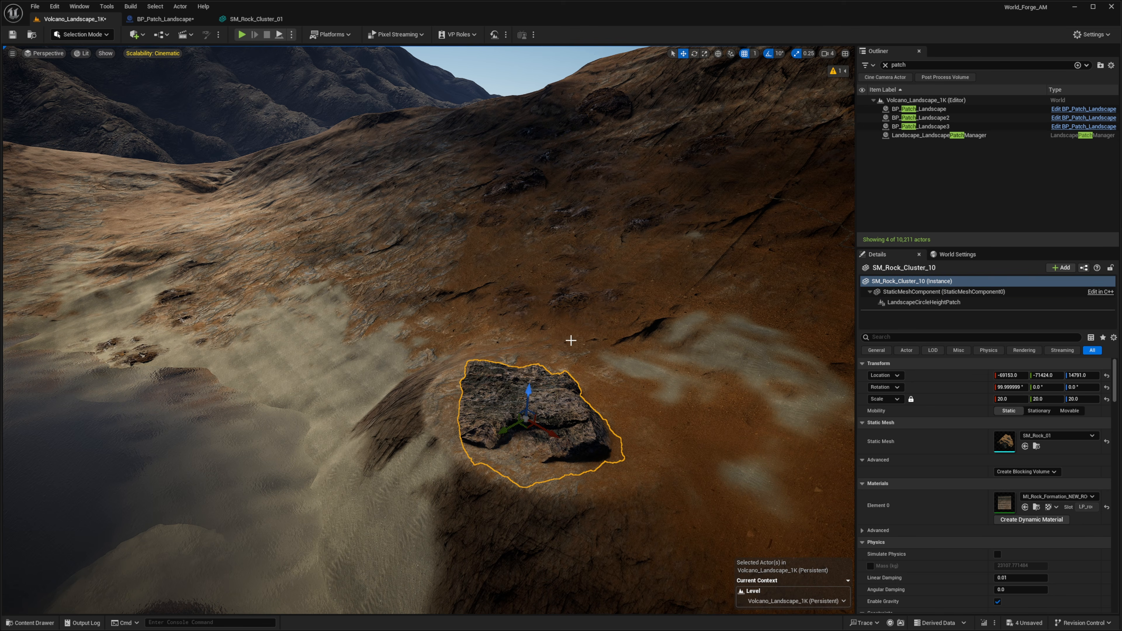
# Move the flattened rock down so it sinks into the slope
pyautogui.press('w')
pyautogui.moveTo(570, 341); pyautogui.dragTo(640, 389, button='right')
pyautogui.scroll(-2, 571, 341)
pyautogui.press('s')
pyautogui.scroll(-1, 570, 340)
pyautogui.press('d')
pyautogui.press('a')
pyautogui.scroll(1, 530, 331)
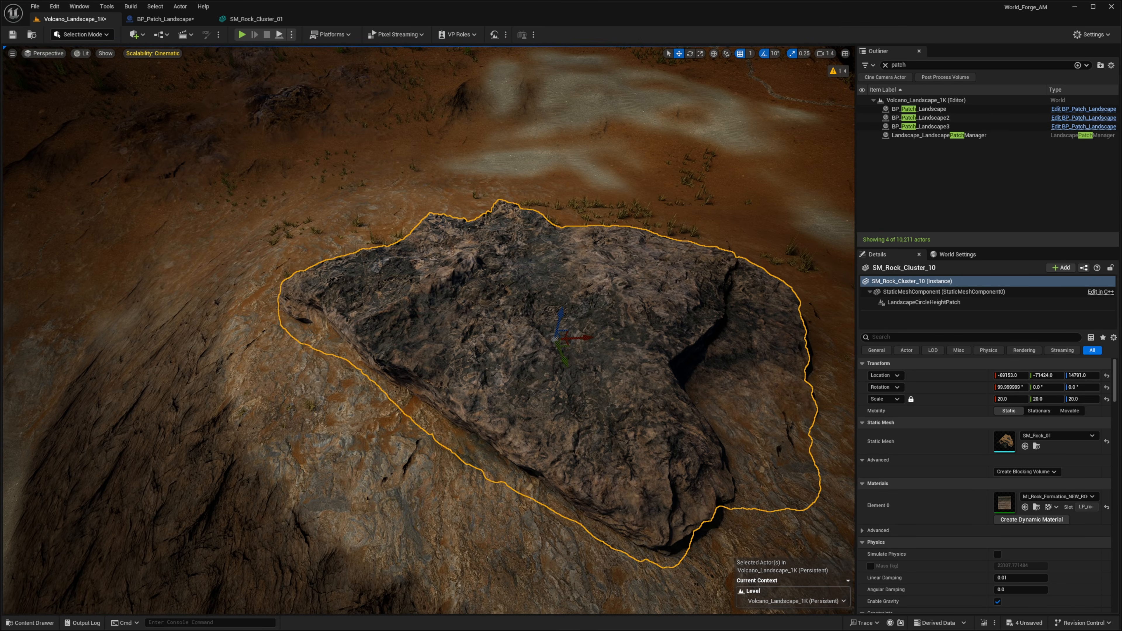
pyautogui.moveTo(510, 326); pyautogui.dragTo(554, 323, button='right')
pyautogui.press('s')
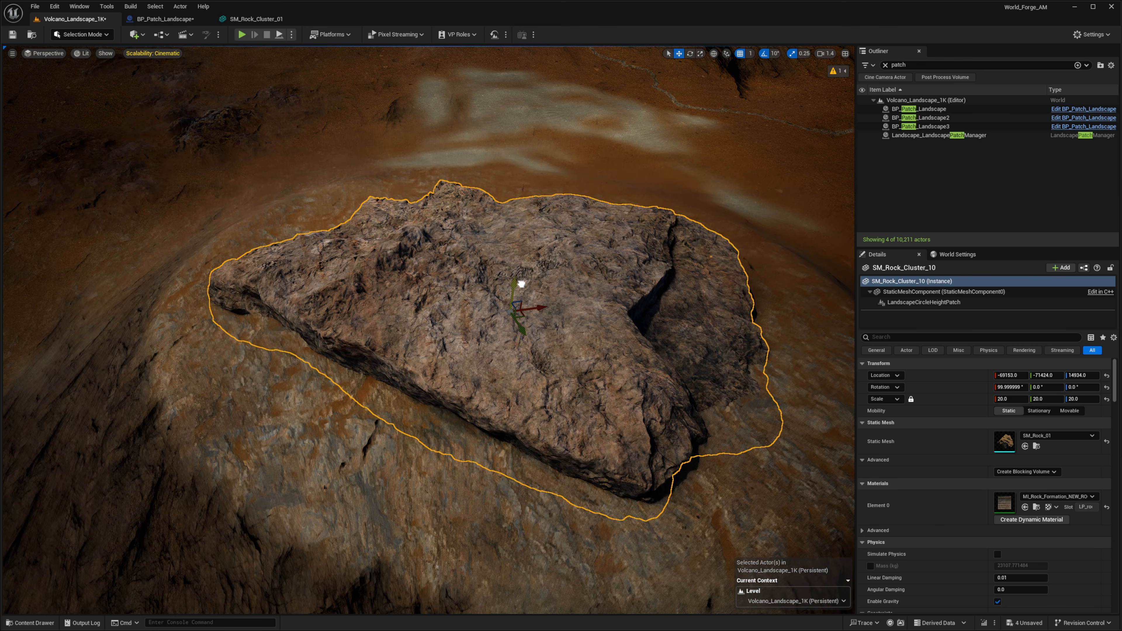
pyautogui.press('s')
pyautogui.moveTo(521, 284); pyautogui.dragTo(507, 308, button='right')
pyautogui.press('d')
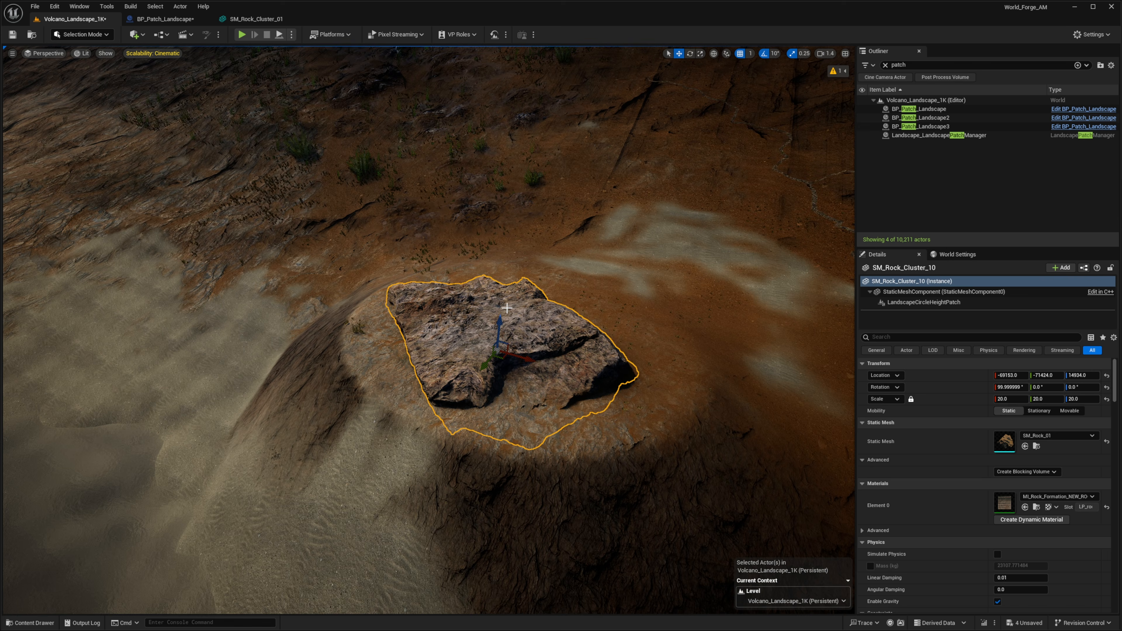
pyautogui.keyDown('shift'); pyautogui.moveTo(500, 323); pyautogui.dragTo(499, 360); pyautogui.keyUp('shift')
# Play in the editor and walk the character over the rocky mound to inspect the terrain
pyautogui.hotkey('alt', 'p')
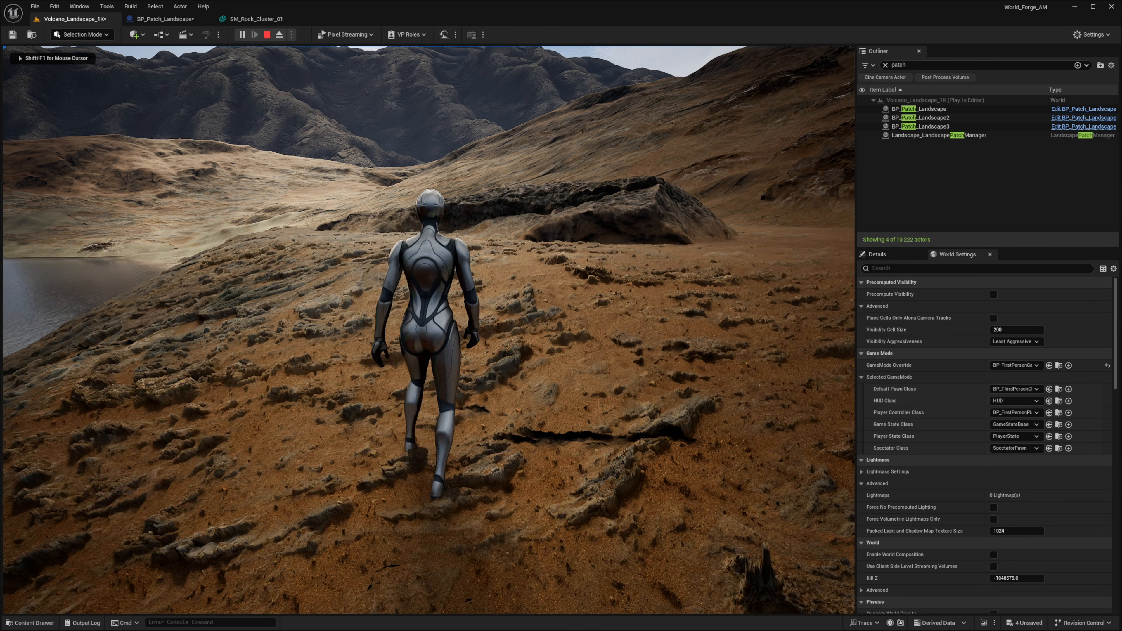
pyautogui.press('w')
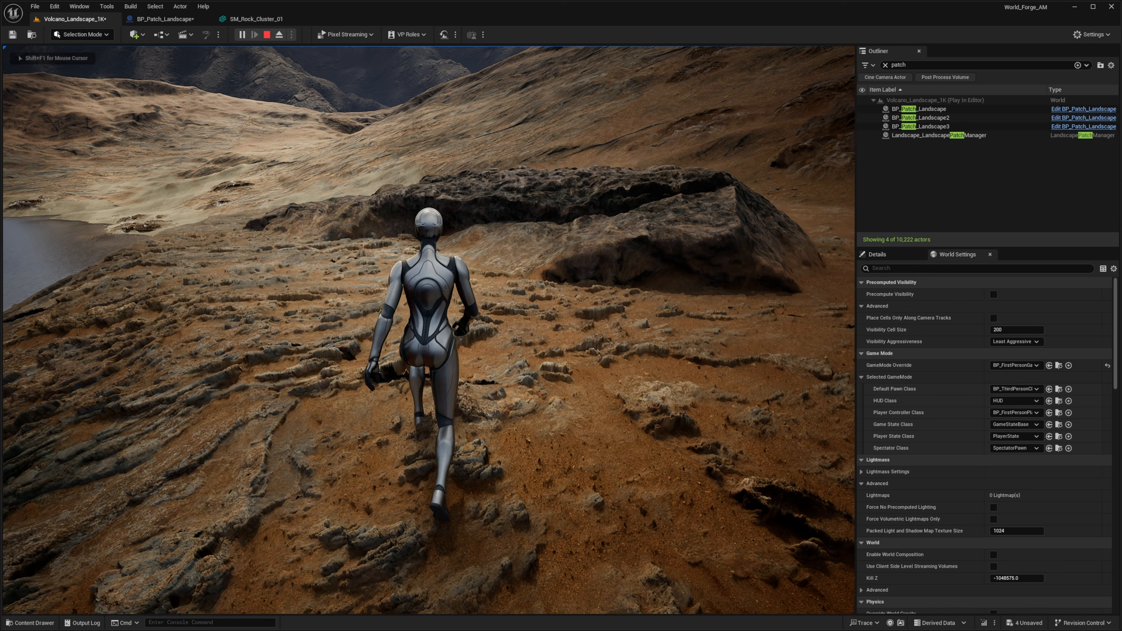
pyautogui.press('w')
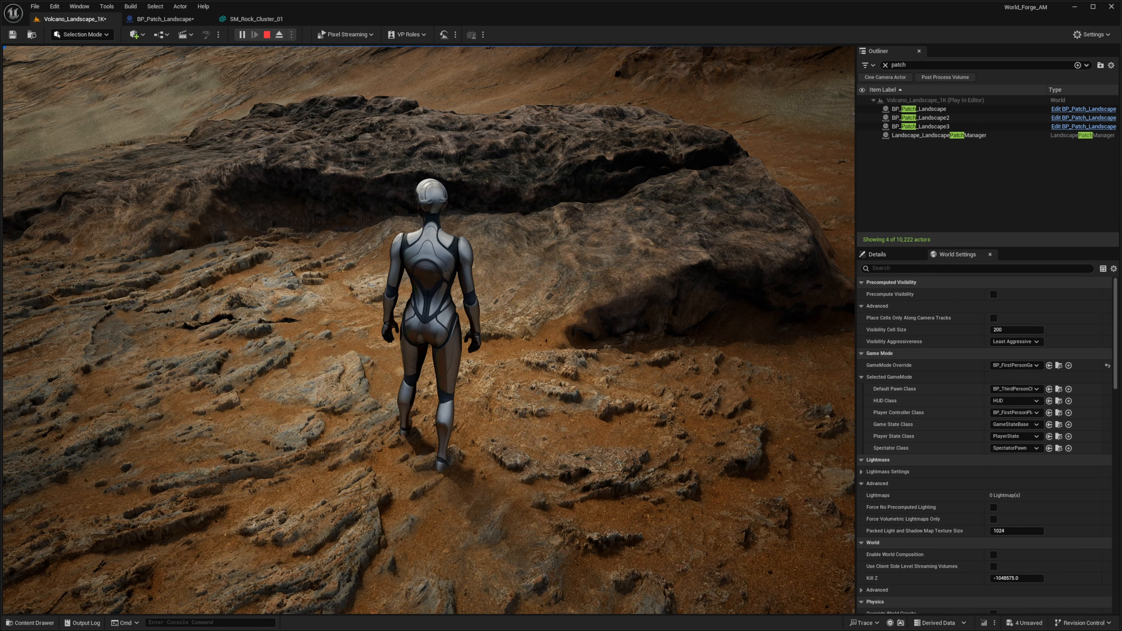
pyautogui.press('w')
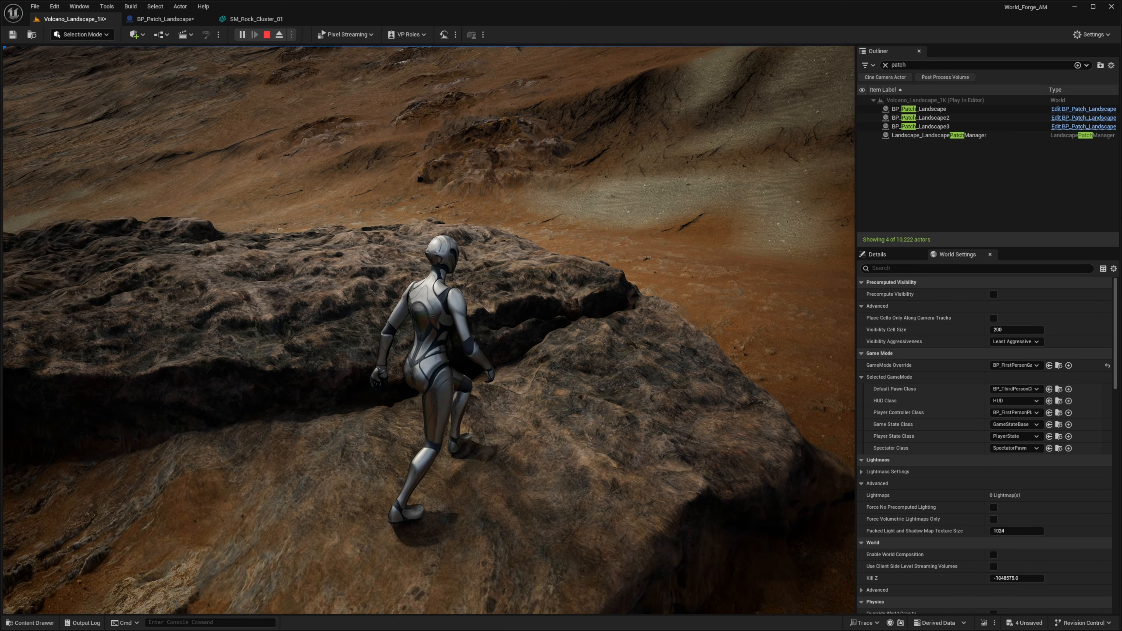
pyautogui.press('w')
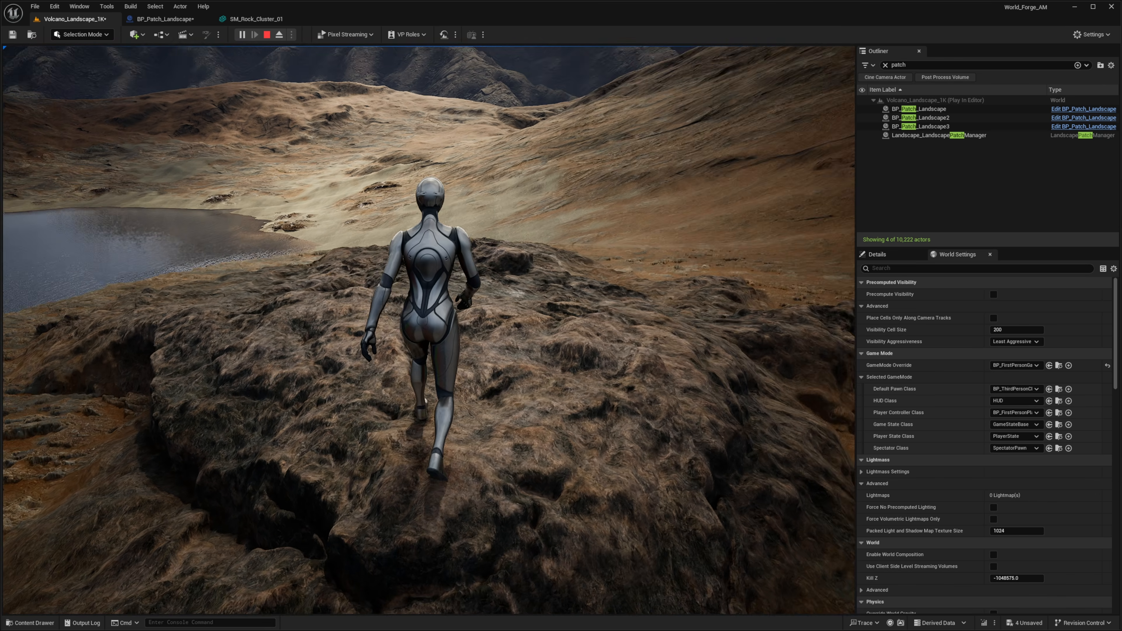
pyautogui.press('w')
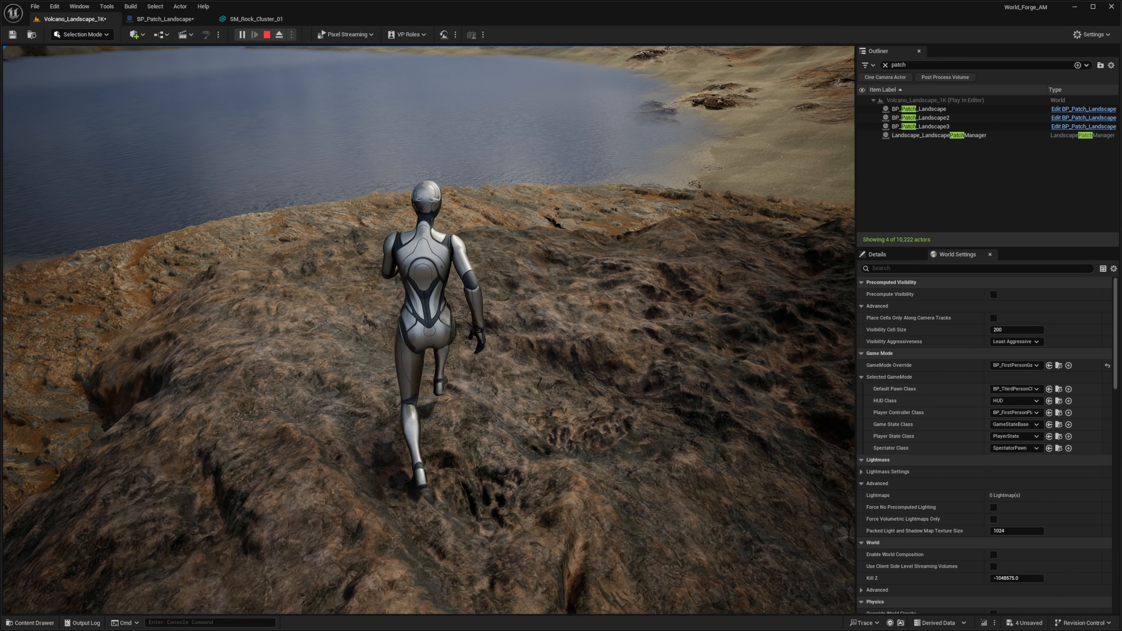
pyautogui.press('w')
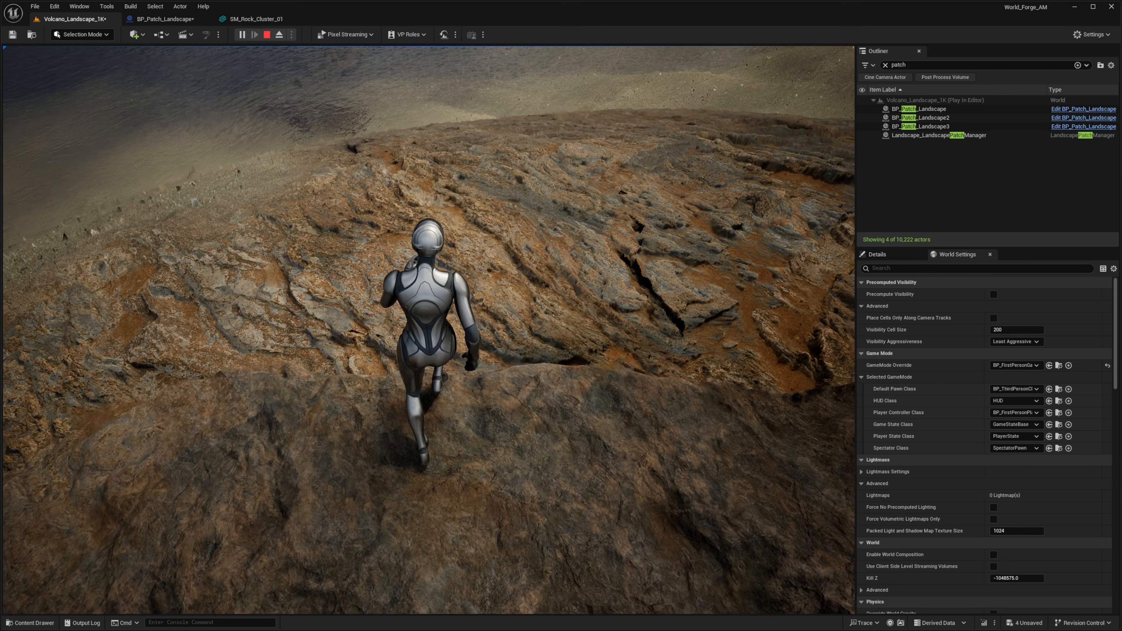
pyautogui.press('w')
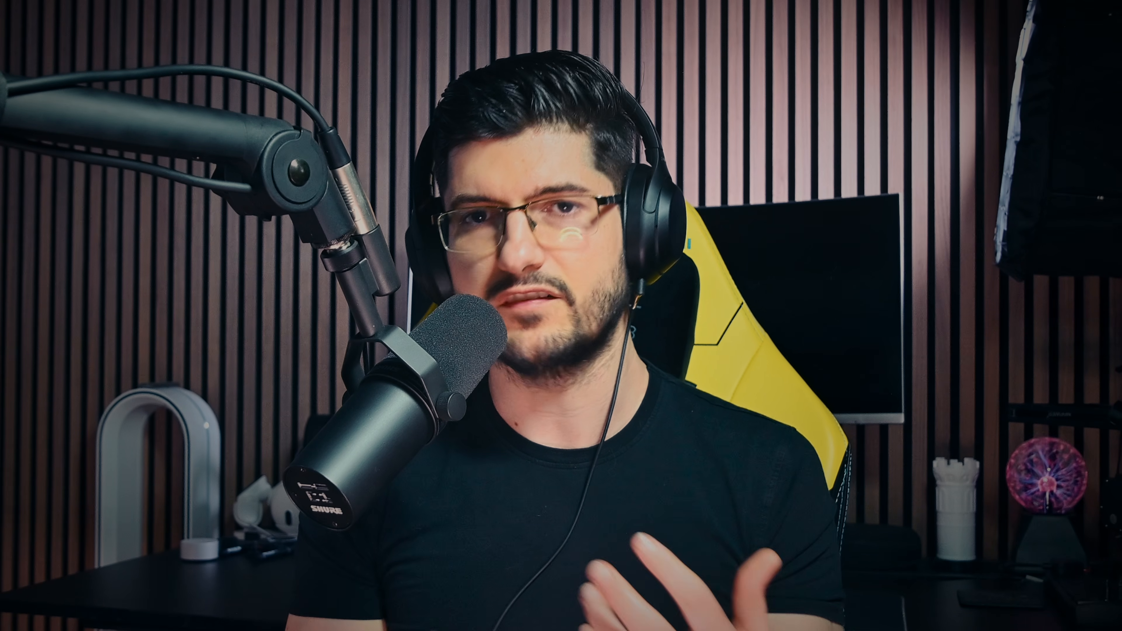